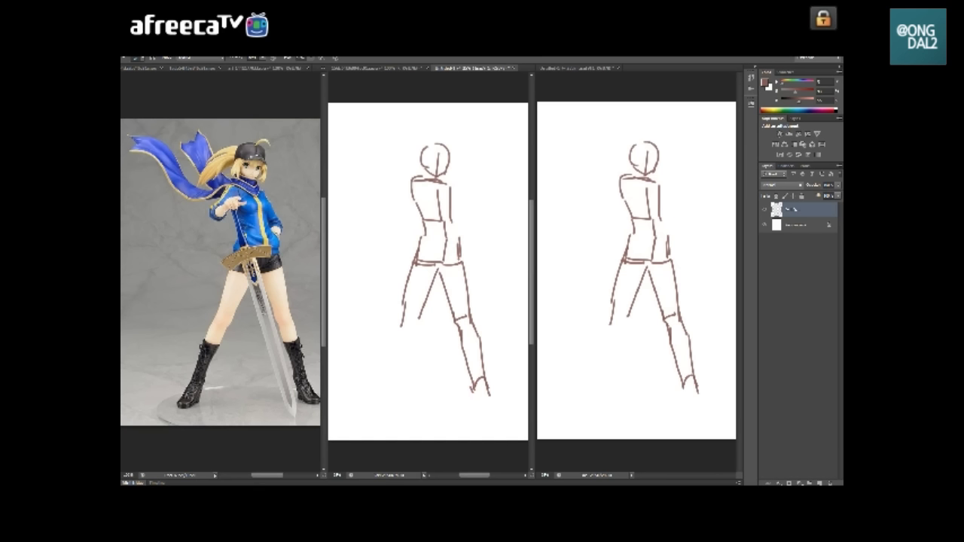
- Sketch the foot and ankle at the end of the figure's right-hand leg
mouse_move(473, 388)
mouse_down()
mouse_move(483, 410)
mouse_move(494, 400)
mouse_move(499, 407)
mouse_move(489, 416)
mouse_up()
key(ctrl+z)
key(ctrl+z)
- Rework the lower thigh lines of the left-hand leg down to the knee
drag(398, 350, 387, 384)
key(ctrl+z)
mouse_move(410, 322)
mouse_down()
mouse_move(403, 331)
mouse_move(414, 333)
mouse_move(396, 349)
mouse_move(396, 333)
mouse_move(386, 378)
mouse_up()
key(ctrl+z)
key(ctrl+z)
key(ctrl+z)
key(ctrl+z)
key(ctrl+z)
key(ctrl+z)
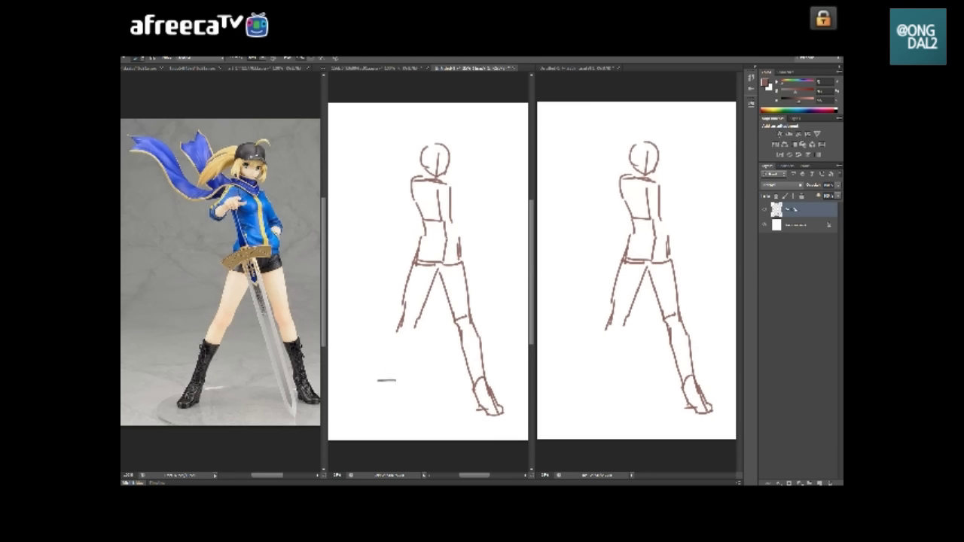
- Sketch the inner and outer lines of the left-hand lower leg, redoing strokes until they match the wide stance
drag(413, 330, 400, 383)
key(ctrl+z)
key(ctrl+z)
drag(414, 335, 399, 390)
key(ctrl+z)
key(ctrl+z)
drag(398, 330, 384, 374)
key(ctrl+z)
key(ctrl+z)
- Sketch the ankle and foot of the left-hand leg, redrawing strokes until they fit the shin
mouse_move(398, 333)
mouse_down()
mouse_move(381, 391)
mouse_move(394, 385)
mouse_move(402, 365)
mouse_move(376, 408)
mouse_move(369, 406)
mouse_move(380, 413)
mouse_move(368, 403)
mouse_move(363, 415)
mouse_up()
key(ctrl+z)
key(ctrl+z)
key(ctrl+z)
key(ctrl+z)
key(ctrl+z)
key(ctrl+z)
key(ctrl+z)
key(ctrl+z)
key(ctrl+z)
drag(394, 386, 382, 413)
key(ctrl+z)
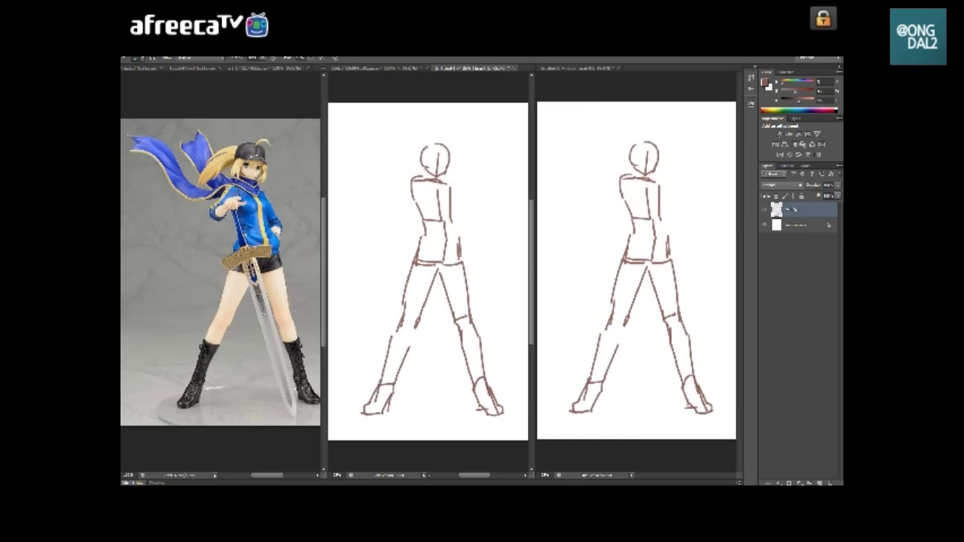
- Erase the rough shoulder and upper-torso lines and redraw the shoulders, jaw and ears
right_click(429, 190)
key(Escape)
mouse_move(414, 179)
mouse_down()
mouse_move(411, 202)
mouse_move(437, 177)
mouse_up()
key(b)
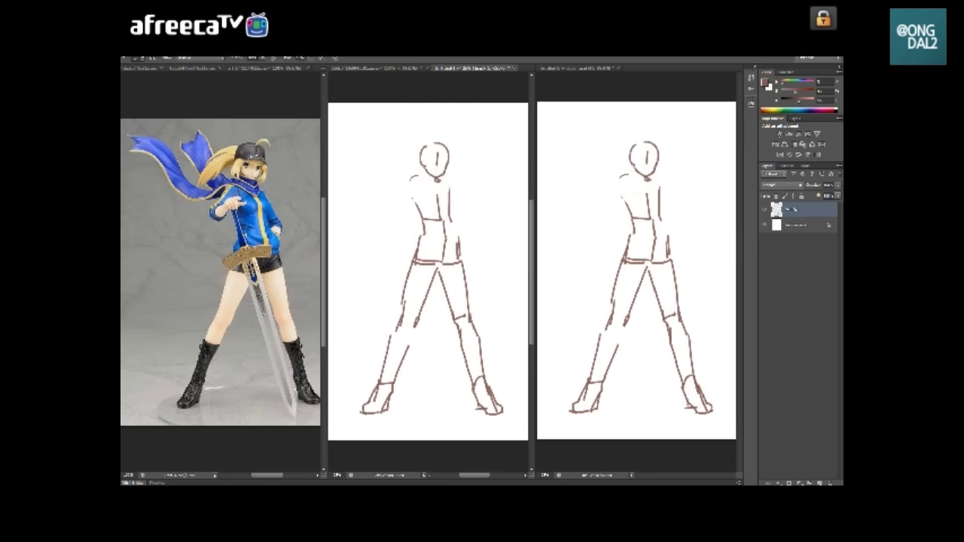
mouse_move(420, 165)
mouse_down()
mouse_move(450, 173)
mouse_move(422, 172)
mouse_move(450, 149)
mouse_move(446, 162)
mouse_up()
key(ctrl+z)
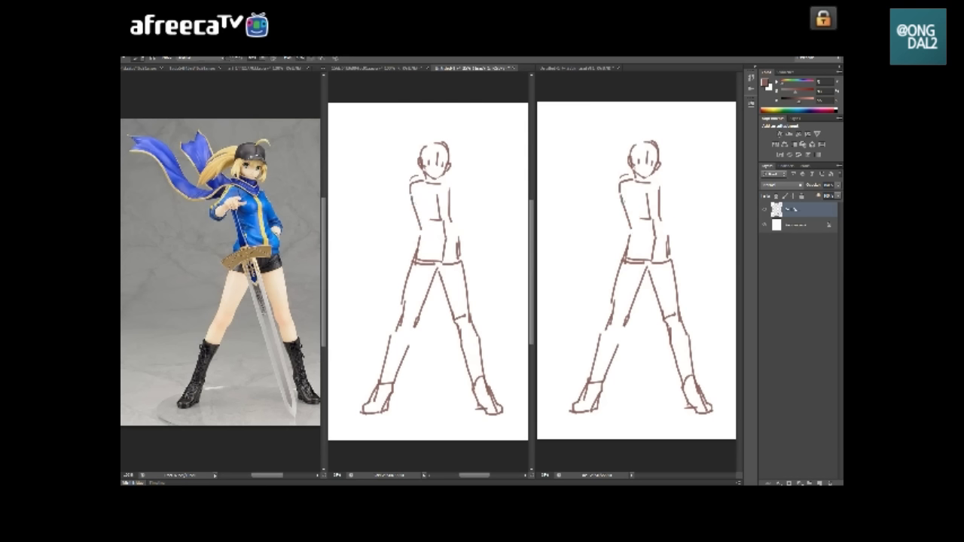
- Erase the old waist guide and sketch the jacket's hem line across the hips
mouse_move(420, 234)
mouse_down()
mouse_move(422, 245)
mouse_move(457, 244)
mouse_up()
key(ctrl+z)
key(ctrl+z)
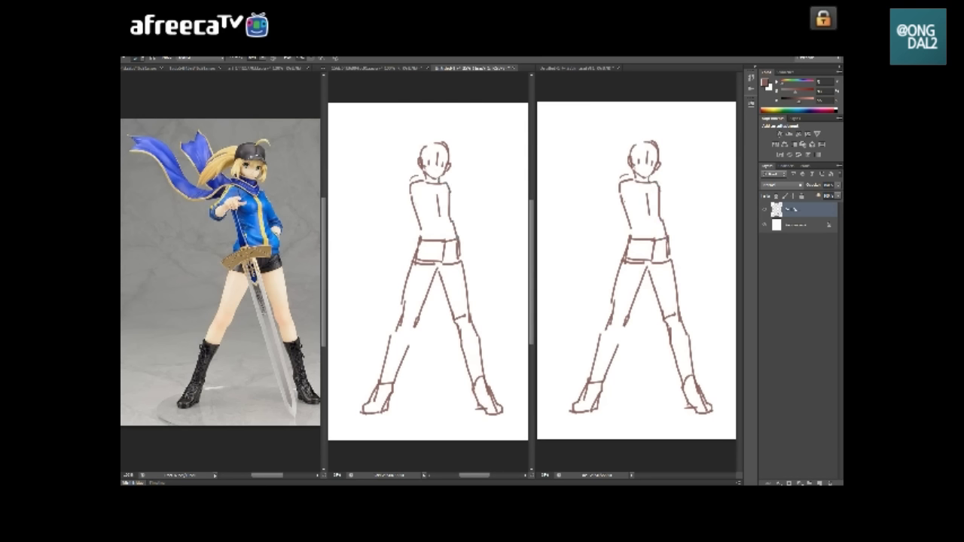
- Sketch both upper arms sloping down from the shoulders
drag(450, 188, 469, 223)
key(ctrl+z)
mouse_move(413, 183)
mouse_down()
mouse_move(401, 220)
mouse_move(404, 205)
mouse_move(395, 219)
mouse_move(388, 208)
mouse_move(395, 219)
mouse_up()
key(ctrl+z)
key(ctrl+z)
key(ctrl+z)
key(ctrl+z)
- Sketch the bent right-hand forearm with its hand resting on the hip
drag(456, 214, 461, 248)
key(ctrl+z)
key(ctrl+z)
key(ctrl+z)
mouse_move(459, 223)
mouse_down()
mouse_move(455, 247)
mouse_move(464, 247)
mouse_up()
key(ctrl+z)
key(ctrl+z)
key(ctrl+z)
key(ctrl+z)
key(ctrl+z)
- Sketch the bent left-hand forearm and its hand reaching forward in front of the chest
mouse_move(411, 218)
mouse_down()
mouse_move(386, 238)
mouse_move(396, 208)
mouse_move(385, 214)
mouse_move(397, 208)
mouse_move(403, 220)
mouse_move(381, 228)
mouse_up()
key(ctrl+z)
key(ctrl+z)
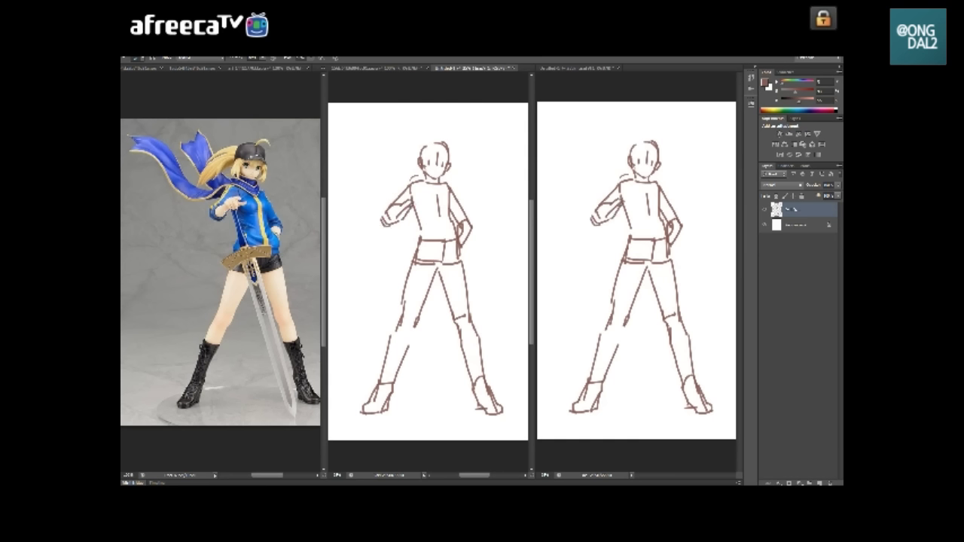
key(ctrl+z)
mouse_move(417, 195)
mouse_down()
mouse_move(402, 202)
mouse_move(411, 213)
mouse_move(412, 203)
mouse_up()
key(ctrl+z)
scroll(428, 271, down, 1)
drag(419, 210, 418, 226)
key(ctrl+z)
key(ctrl+z)
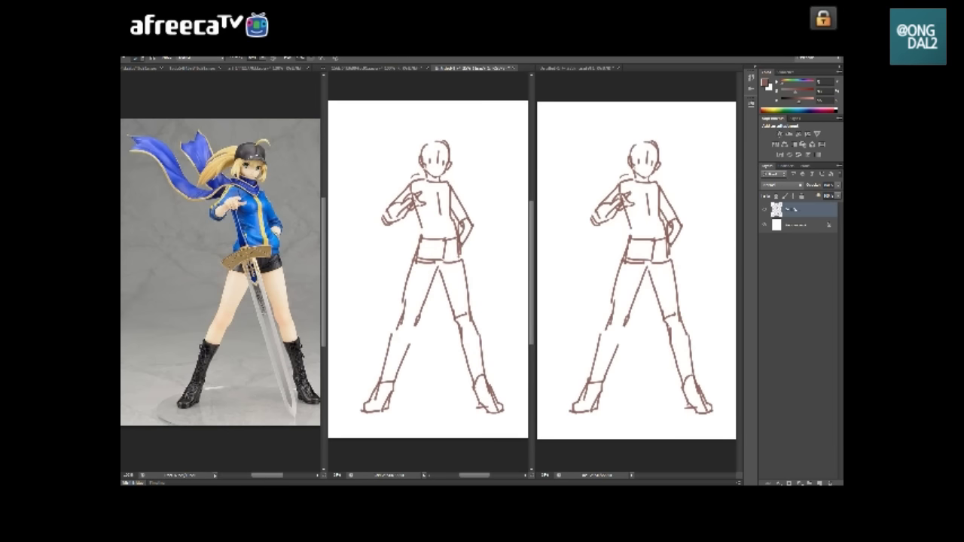
- Sketch the torso's centre line and the chest contour
drag(633, 230, 623, 262)
drag(445, 224, 446, 236)
mouse_move(459, 188)
mouse_down()
mouse_move(452, 209)
mouse_move(448, 198)
mouse_move(421, 211)
mouse_move(434, 193)
mouse_up()
key(ctrl+z)
key(ctrl+z)
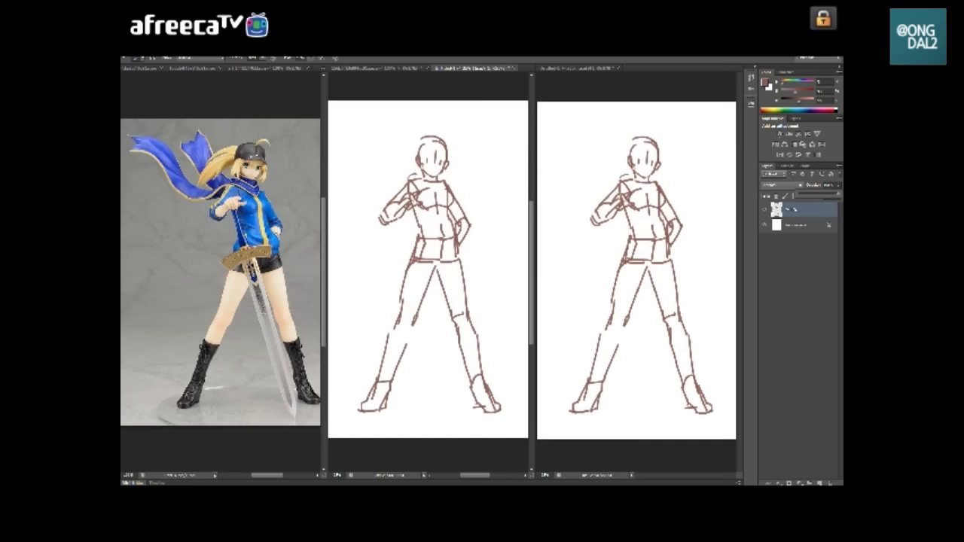
- Set the body sketch layer's opacity to 30% and add a new layer above it
key(3)
key(ctrl+shift+n)
key(Return)
- Draw the jacket's cuff, shoulders, sleeves, sides and hem in dark blue over the faded body sketch
mouse_move(392, 206)
mouse_down()
mouse_move(382, 220)
mouse_move(397, 223)
mouse_up()
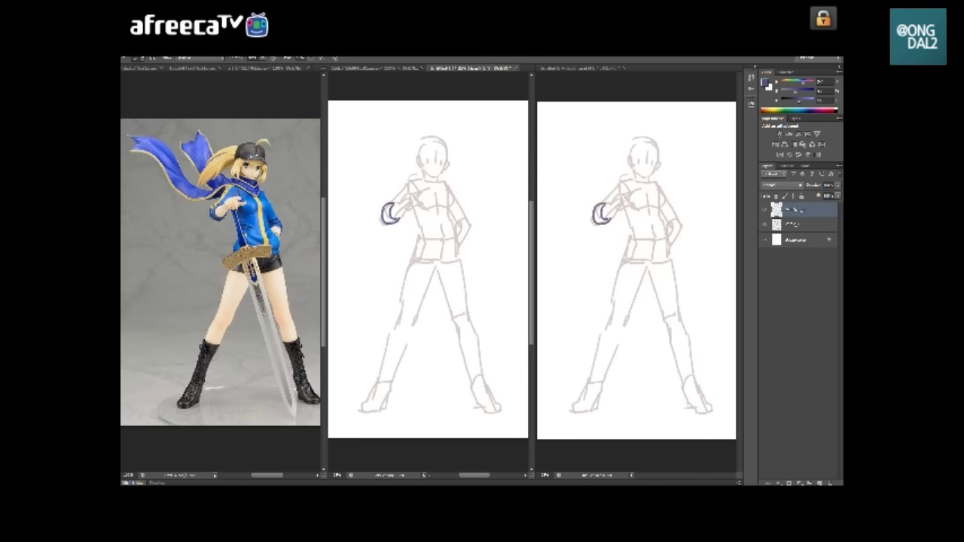
mouse_move(407, 182)
mouse_down()
mouse_move(387, 203)
mouse_move(425, 180)
mouse_move(451, 191)
mouse_move(472, 226)
mouse_move(459, 238)
mouse_move(451, 196)
mouse_move(416, 221)
mouse_move(414, 240)
mouse_move(455, 242)
mouse_up()
key(ctrl+z)
key(ctrl+z)
key(ctrl+z)
key(ctrl+z)
key(ctrl+z)
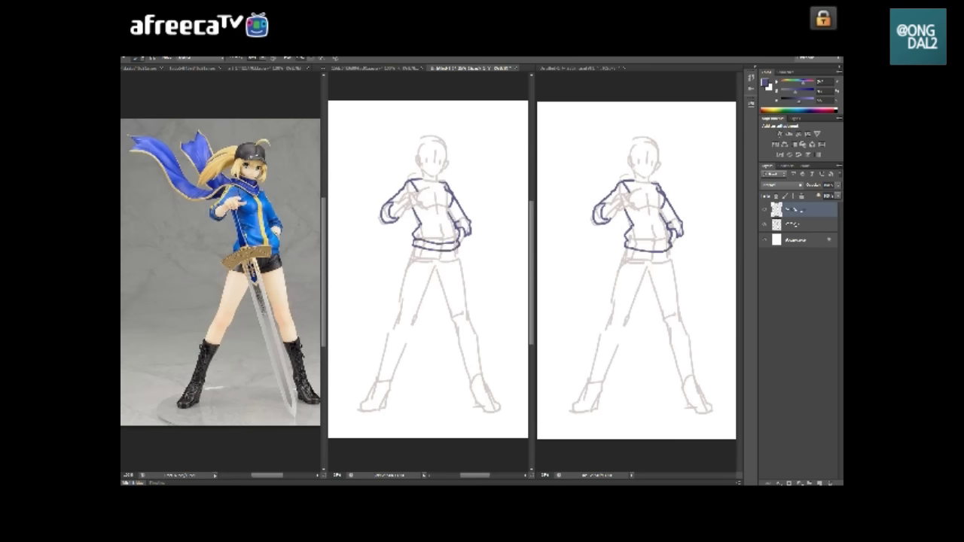
- Add the stripes on the left-hand cuff and draw the jacket's collar around the neck
scroll(428, 268, down, 1)
key(ctrl+z)
mouse_move(401, 203)
mouse_down()
mouse_move(386, 220)
mouse_move(400, 220)
mouse_up()
scroll(428, 268, up, 1)
key(b)
mouse_move(416, 181)
mouse_down()
mouse_move(443, 193)
mouse_move(441, 179)
mouse_up()
key(ctrl+z)
key(e)
key(b)
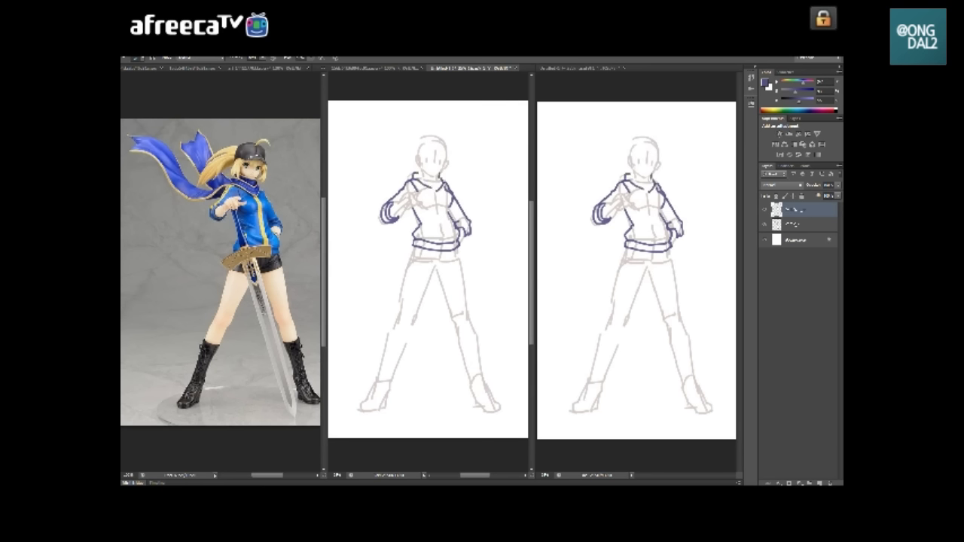
- Draw the long scarf tail flowing from the neck out to a forked tip beyond the left-hand arm
mouse_move(396, 185)
mouse_down()
mouse_move(414, 177)
mouse_move(395, 198)
mouse_up()
key(ctrl+z)
key(ctrl+z)
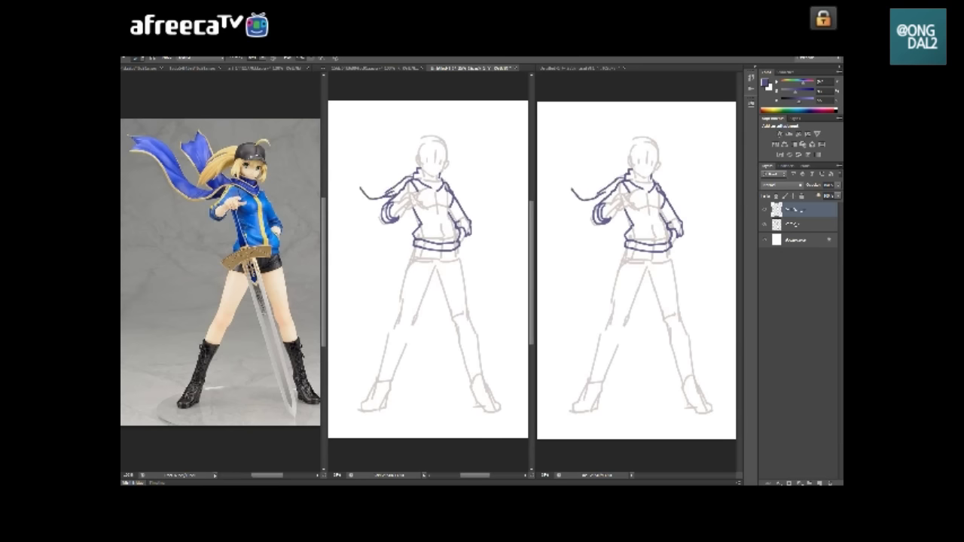
drag(422, 264, 439, 259)
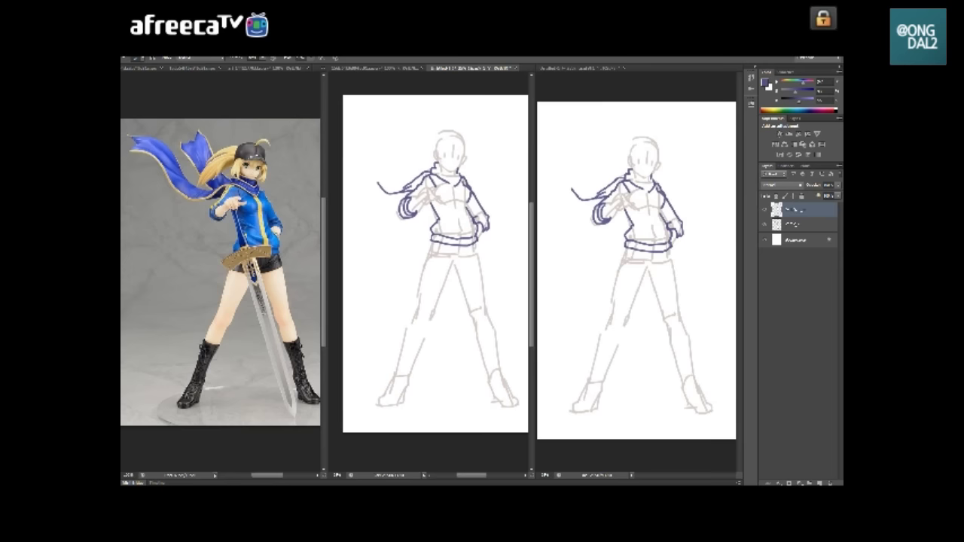
drag(348, 149, 378, 180)
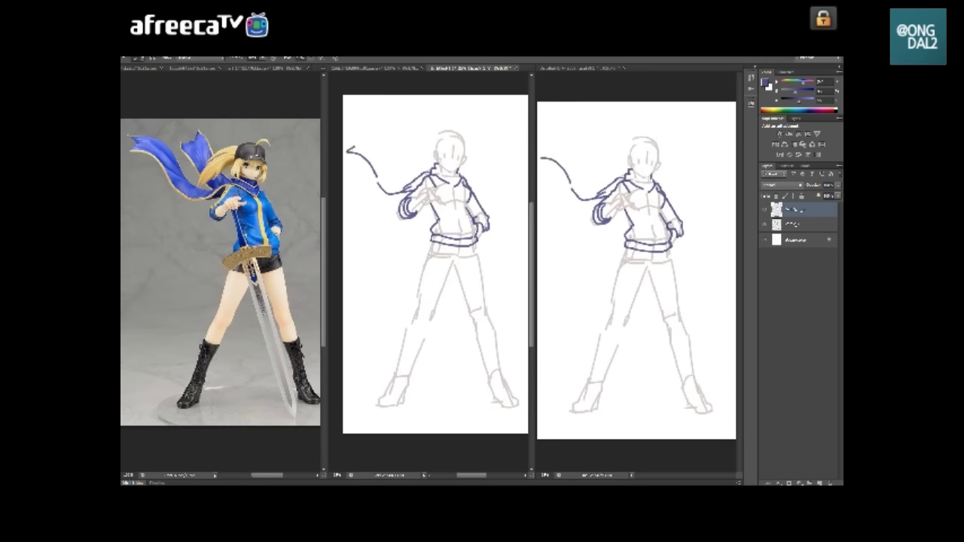
mouse_move(350, 136)
mouse_down()
mouse_move(380, 141)
mouse_move(410, 186)
mouse_up()
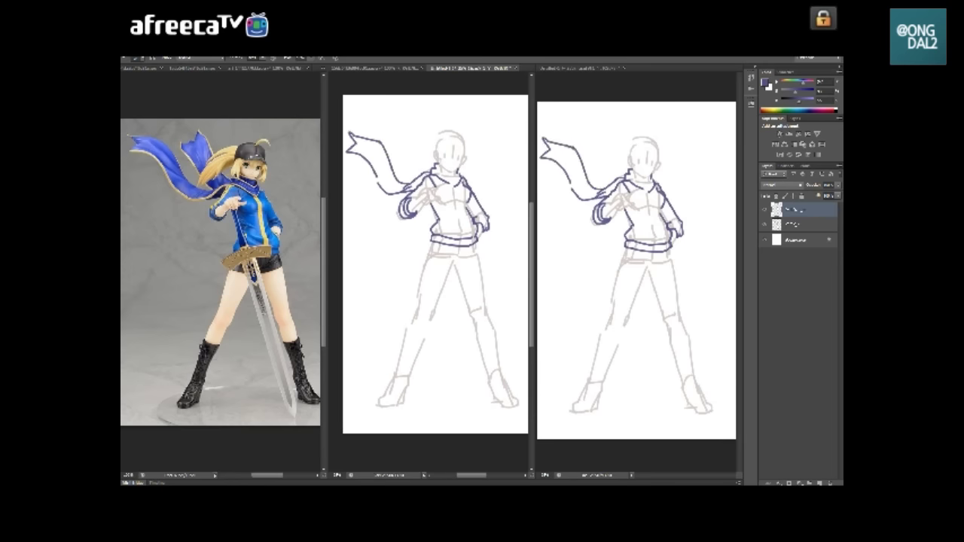
- Draw the second, shorter scarf tail rising behind the shoulder beside the head
drag(395, 143, 413, 172)
mouse_move(405, 143)
mouse_down()
mouse_move(416, 129)
mouse_move(431, 164)
mouse_up()
scroll(431, 264, right, 1)
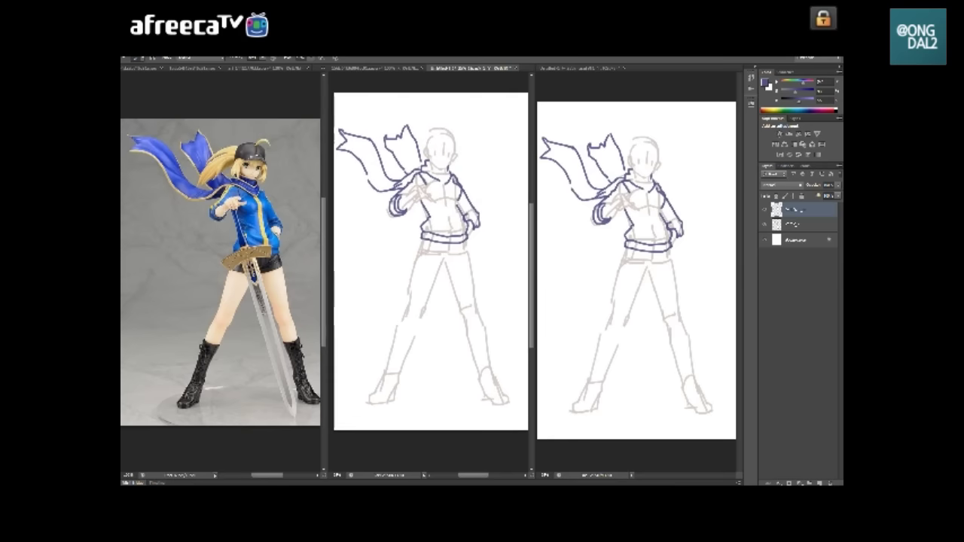
- Add a new layer and draw the bangs and right-hand side hair in olive
key(ctrl+shift+n)
key(Return)
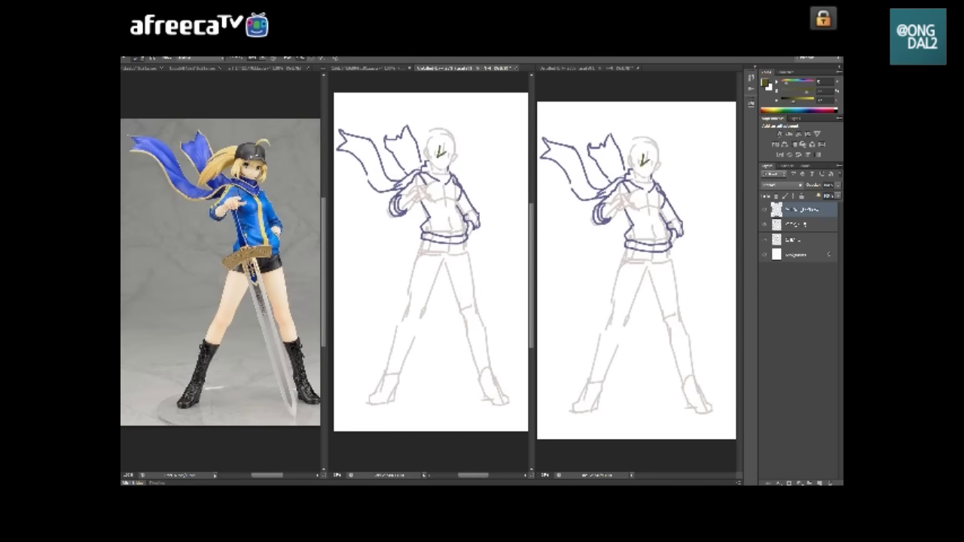
drag(437, 146, 449, 156)
drag(455, 149, 458, 158)
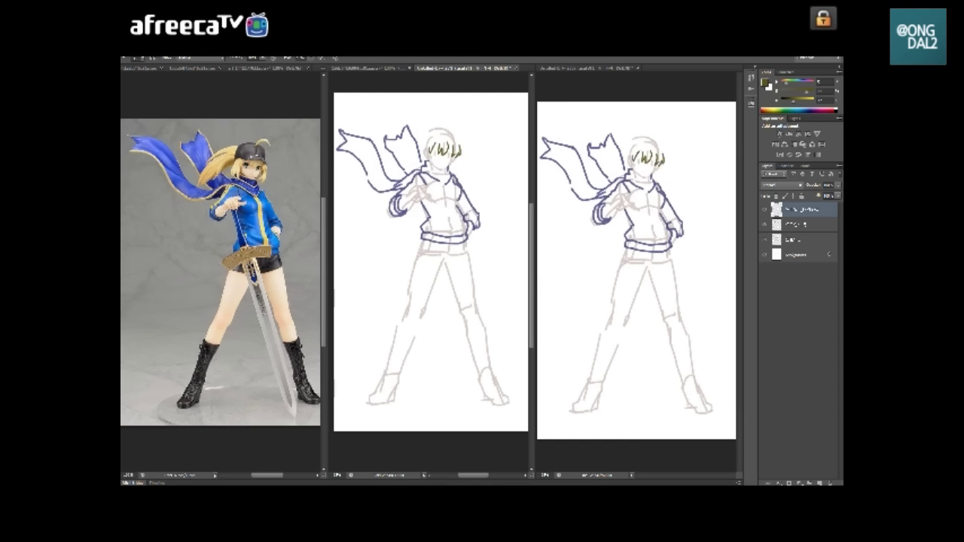
- Redo the last hair strokes and draw the side locks framing the face
key(ctrl+z)
key(ctrl+z)
key(ctrl+z)
key(ctrl+z)
drag(422, 157, 431, 170)
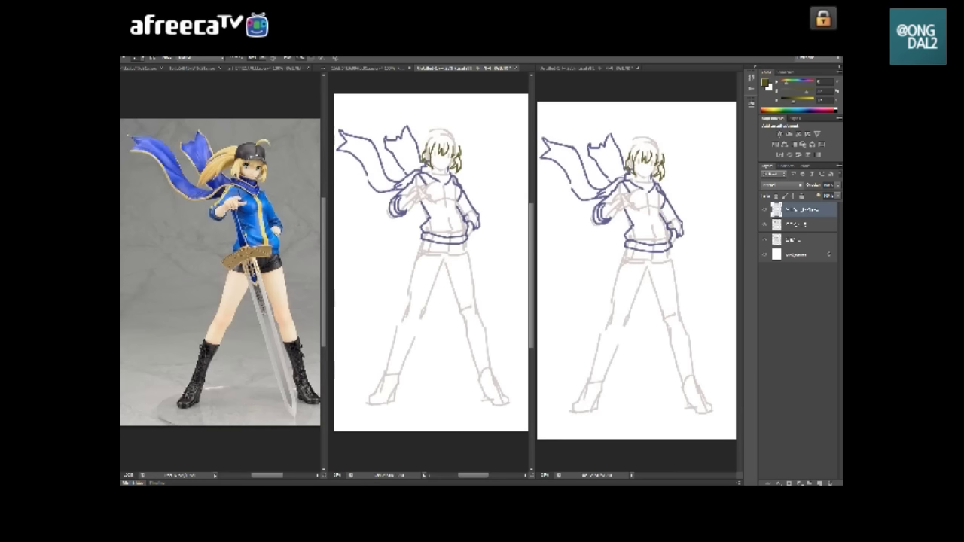
- Draw the curved strand on top of the head and the ponytail sweeping out behind it
drag(449, 131, 464, 128)
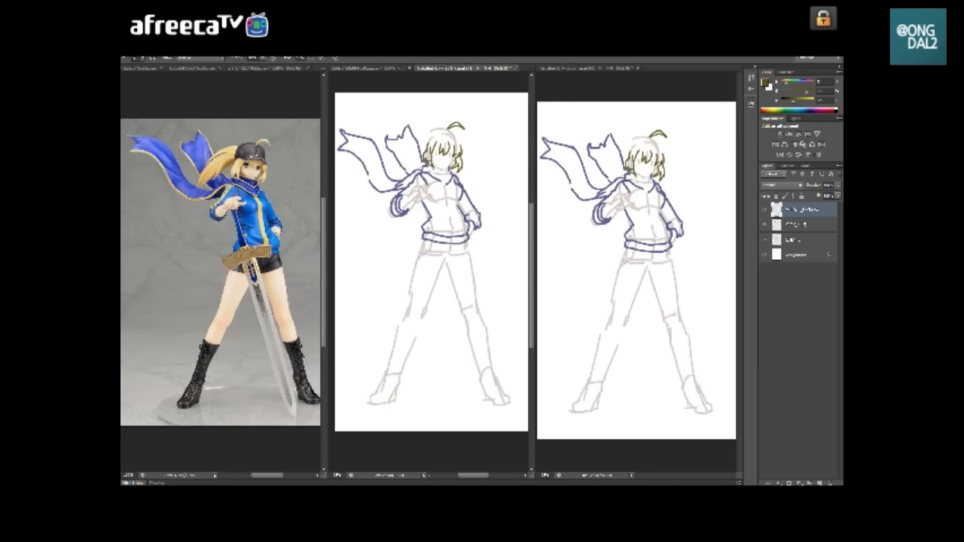
mouse_move(390, 156)
mouse_down()
mouse_move(420, 143)
mouse_move(383, 183)
mouse_up()
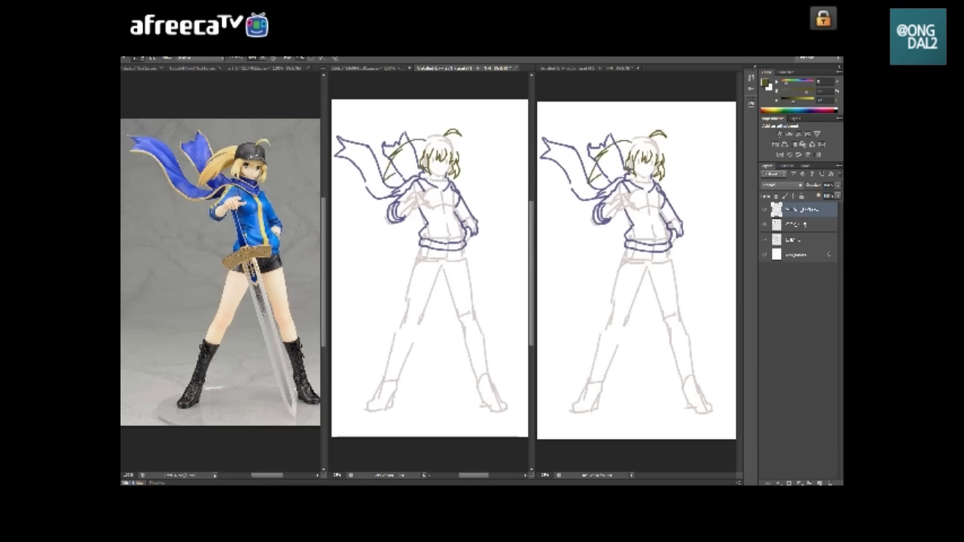
drag(420, 158, 404, 173)
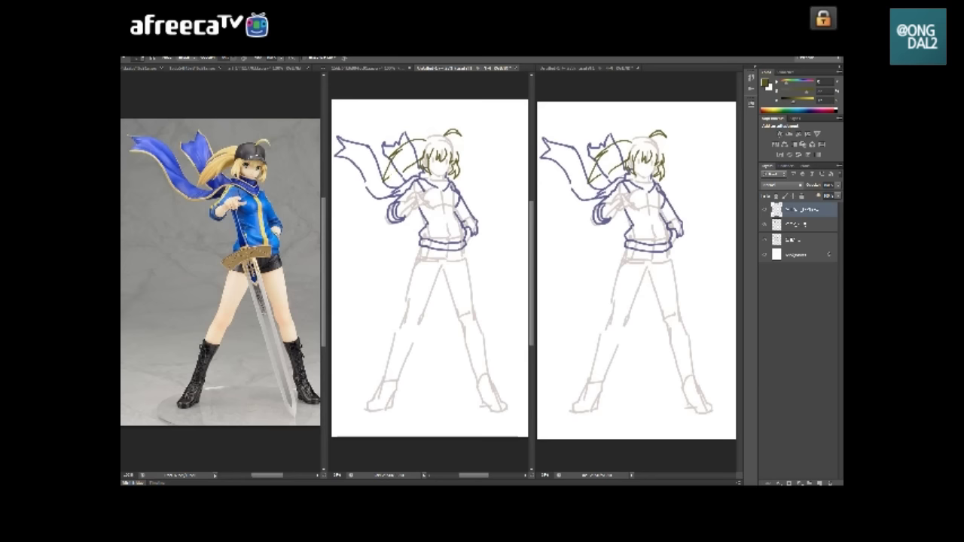
mouse_move(392, 174)
mouse_down()
mouse_move(387, 186)
mouse_move(401, 173)
mouse_up()
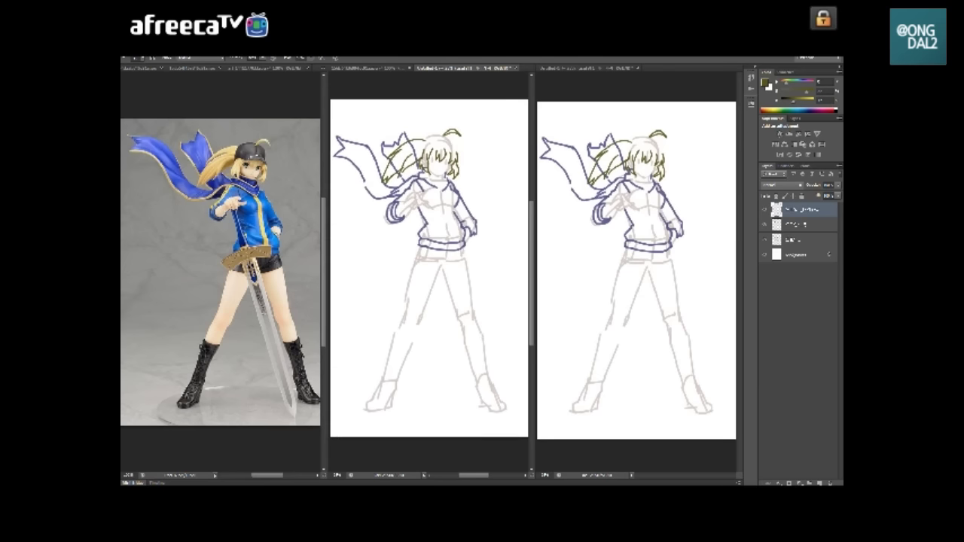
- On the clothing layer, draw the cap and neck scarf in blue and the jacket's front zipper stripe in the hair's olive
click(803, 223)
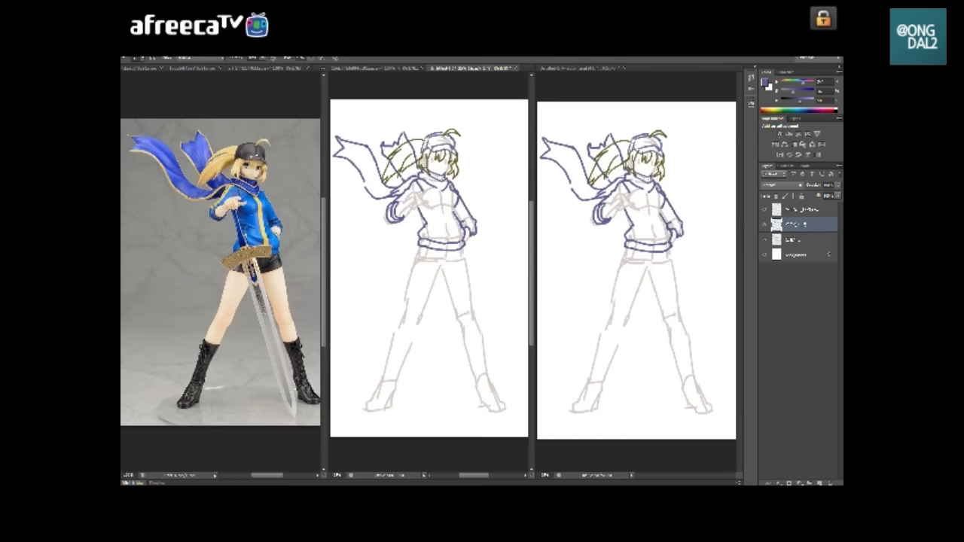
key(x)
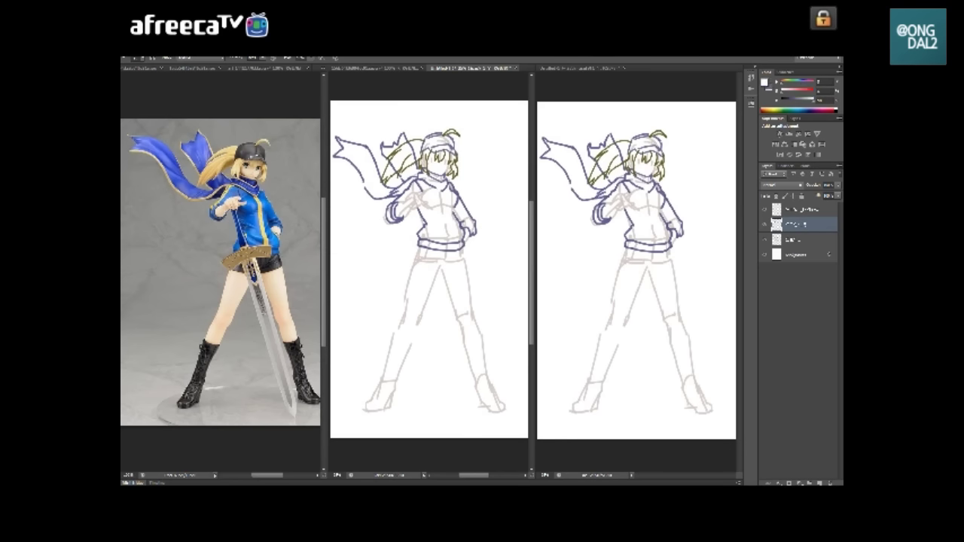
alt+click(426, 157)
drag(446, 194, 456, 243)
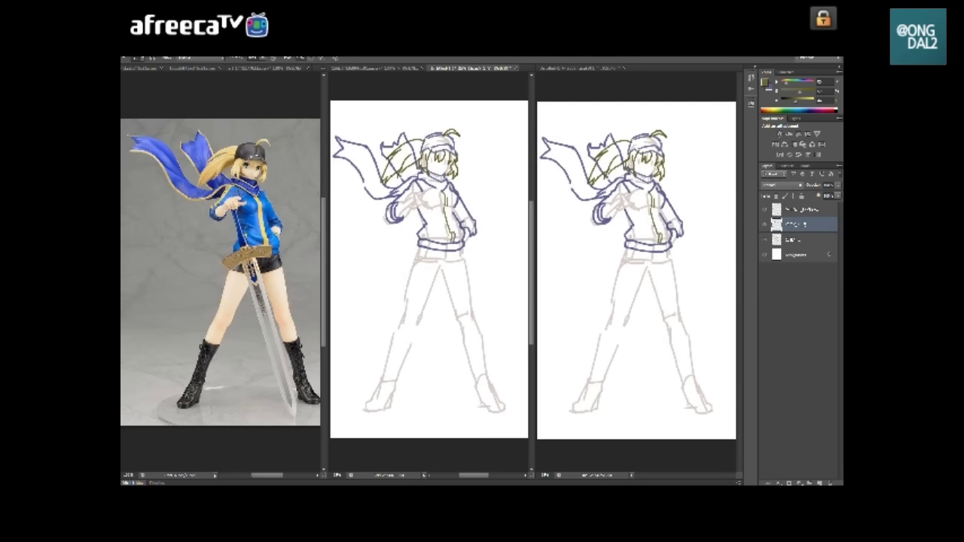
drag(441, 208, 447, 233)
key(e)
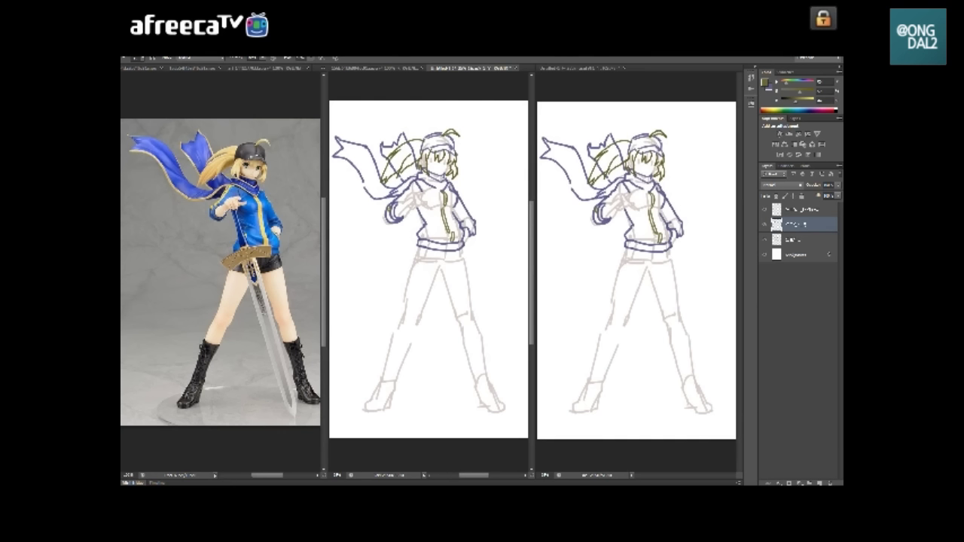
- Add olive trim along the sleeve and both scarf tails, and draw the jacket's pocket line
drag(415, 182, 404, 196)
mouse_move(336, 155)
mouse_down()
mouse_move(354, 161)
mouse_move(380, 196)
mouse_up()
mouse_move(341, 143)
mouse_down()
mouse_move(373, 162)
mouse_move(387, 190)
mouse_up()
mouse_move(381, 146)
mouse_down()
mouse_move(388, 158)
mouse_move(405, 145)
mouse_move(414, 175)
mouse_up()
drag(449, 131, 456, 144)
drag(431, 225, 423, 236)
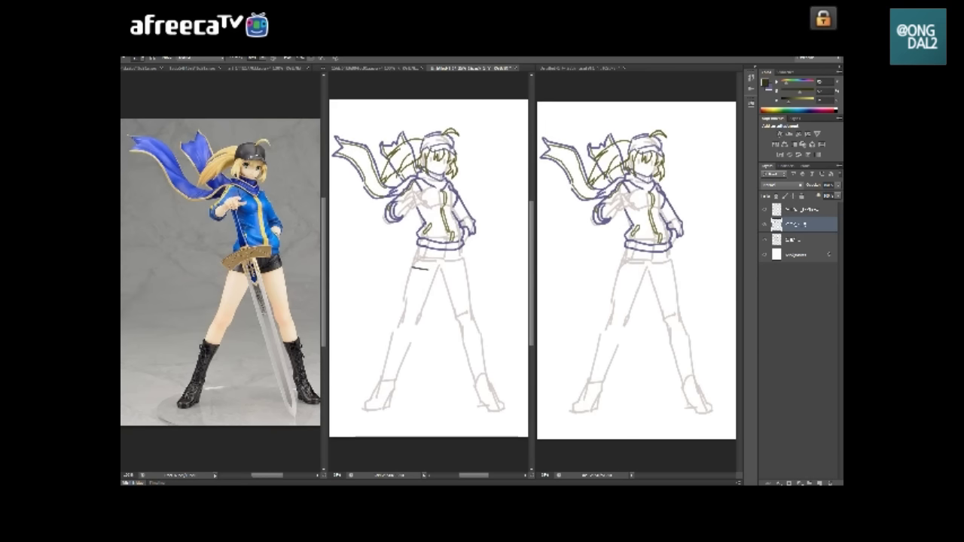
- Draw the shorts with their cuffs and front seam in a darker olive
mouse_move(413, 266)
mouse_down()
mouse_move(437, 269)
mouse_move(411, 266)
mouse_up()
mouse_move(461, 246)
mouse_down()
mouse_move(466, 263)
mouse_move(414, 268)
mouse_up()
- Draw the outline of the knee-high boot on the left-hand leg in dark olive
mouse_move(391, 339)
mouse_down()
mouse_move(413, 344)
mouse_move(396, 380)
mouse_move(380, 377)
mouse_move(363, 415)
mouse_move(381, 413)
mouse_move(395, 381)
mouse_move(387, 411)
mouse_up()
key(ctrl+z)
key(ctrl+z)
key(ctrl+z)
key(ctrl+z)
key(ctrl+z)
key(ctrl+z)
- Draw the outline of the knee-high boot on the right-hand leg, redoing strokes until it matches the other boot
mouse_move(463, 340)
mouse_down()
mouse_move(464, 353)
mouse_move(483, 349)
mouse_move(483, 411)
mouse_move(506, 416)
mouse_move(495, 391)
mouse_up()
key(ctrl+z)
key(ctrl+z)
key(ctrl+z)
key(ctrl+z)
key(ctrl+z)
key(ctrl+z)
key(ctrl+z)
key(ctrl+z)
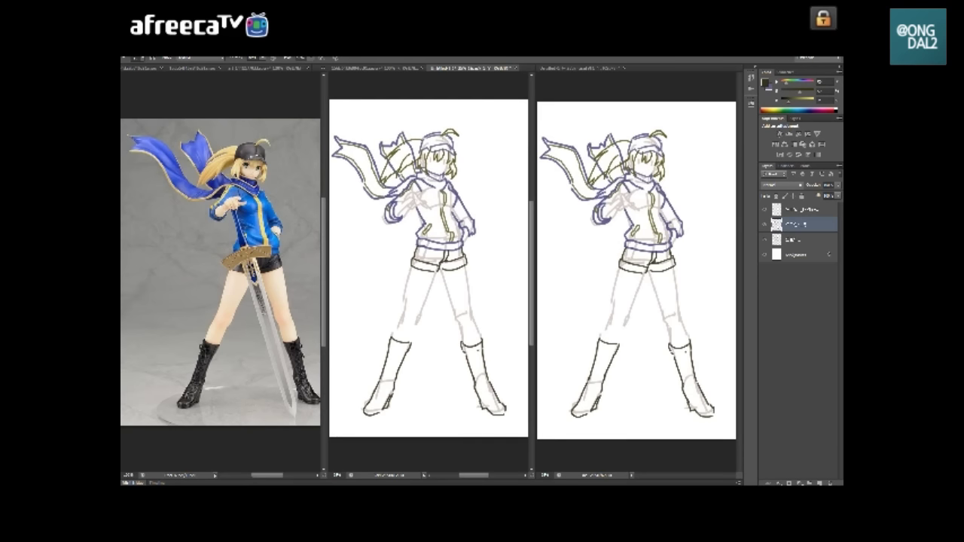
- Draw the lace bows at the tops of both boots and the criss-cross lacing down the left-hand boot
mouse_move(479, 351)
mouse_down()
mouse_move(487, 347)
mouse_move(470, 356)
mouse_move(490, 363)
mouse_up()
mouse_move(394, 340)
mouse_down()
mouse_move(396, 365)
mouse_move(384, 357)
mouse_up()
mouse_move(481, 351)
mouse_down()
mouse_move(481, 368)
mouse_move(470, 352)
mouse_up()
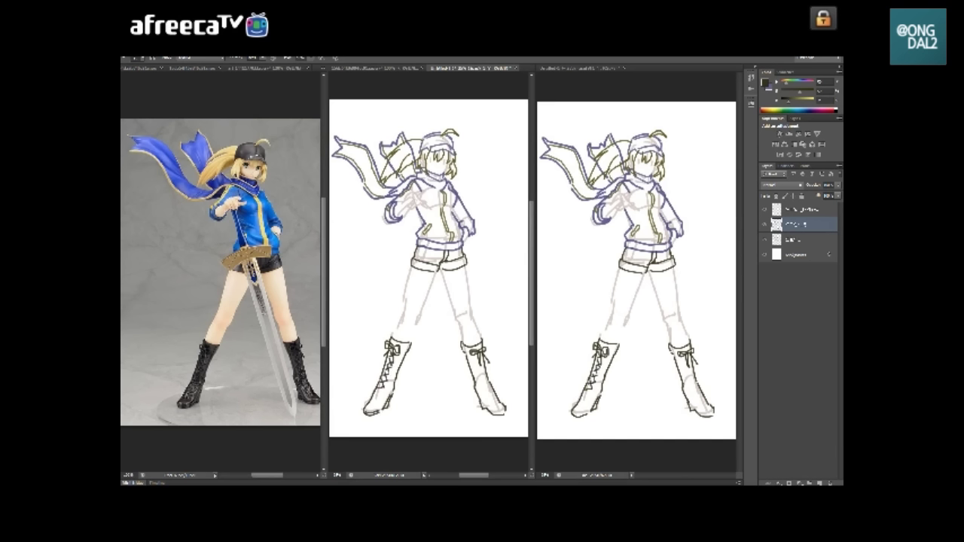
- Add the sole, heel and seam details to the boots and draw the lacing down the right-hand boot
mouse_move(480, 400)
mouse_down()
mouse_move(506, 415)
mouse_move(496, 400)
mouse_up()
drag(481, 359, 475, 386)
key(ctrl+z)
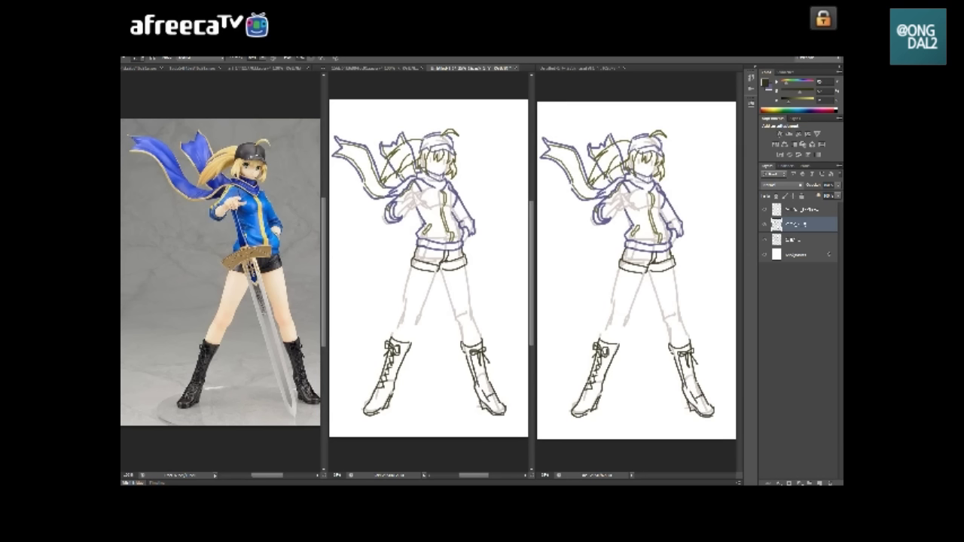
mouse_move(398, 359)
mouse_down()
mouse_move(367, 410)
mouse_move(383, 392)
mouse_up()
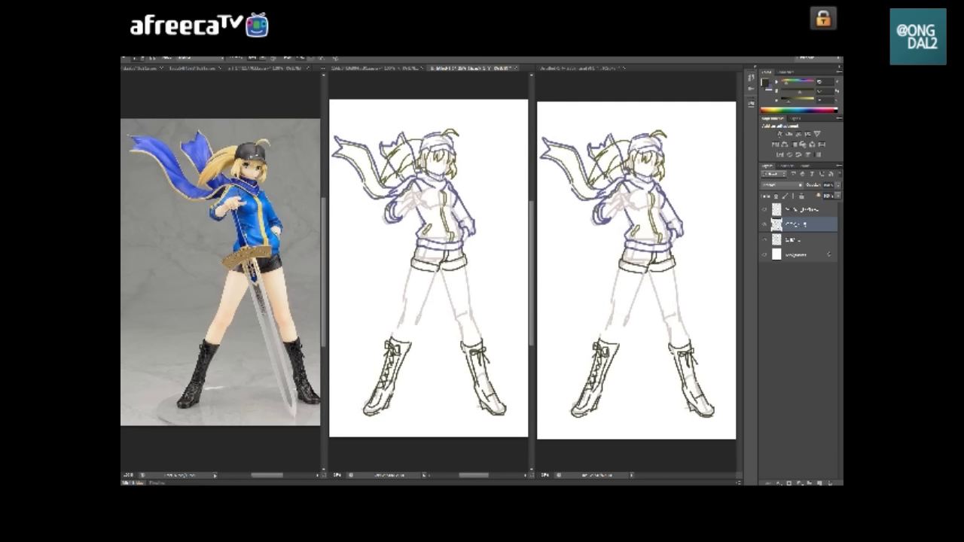
mouse_move(485, 368)
mouse_down()
mouse_move(482, 391)
mouse_move(477, 372)
mouse_up()
scroll(428, 268, up, 1)
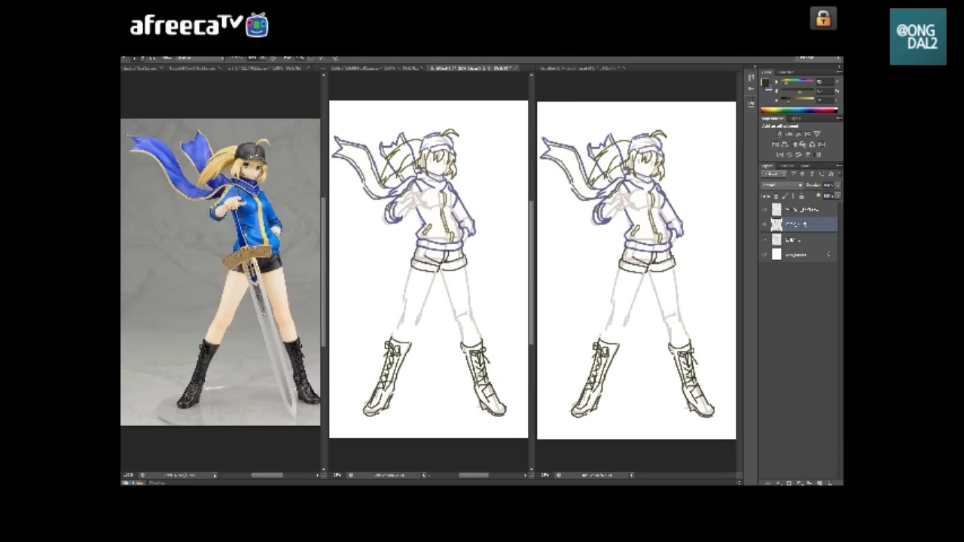
- Add a new layer above the body sketch layer and trace the left-hand leg's outer thigh line in reddish brown
click(806, 239)
key(ctrl+shift+n)
key(Return)
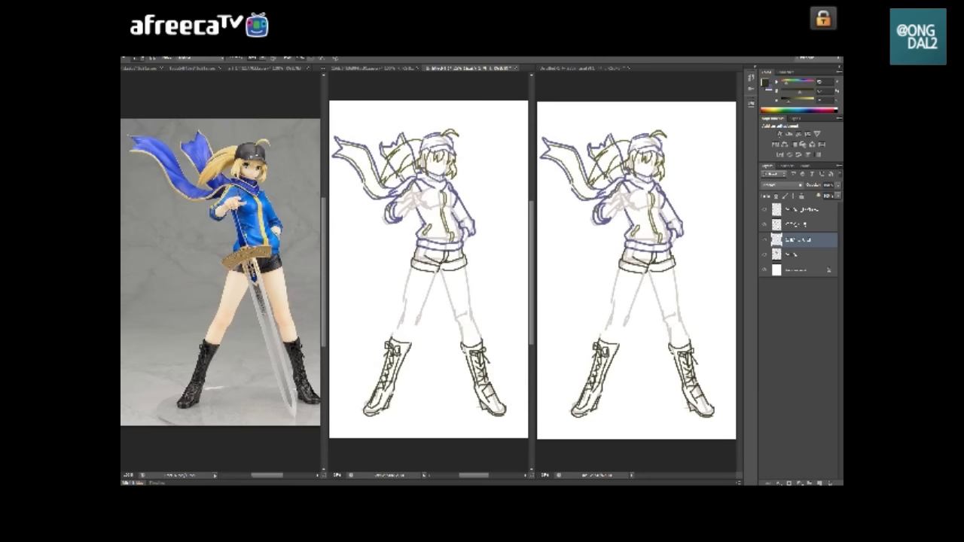
drag(408, 268, 392, 339)
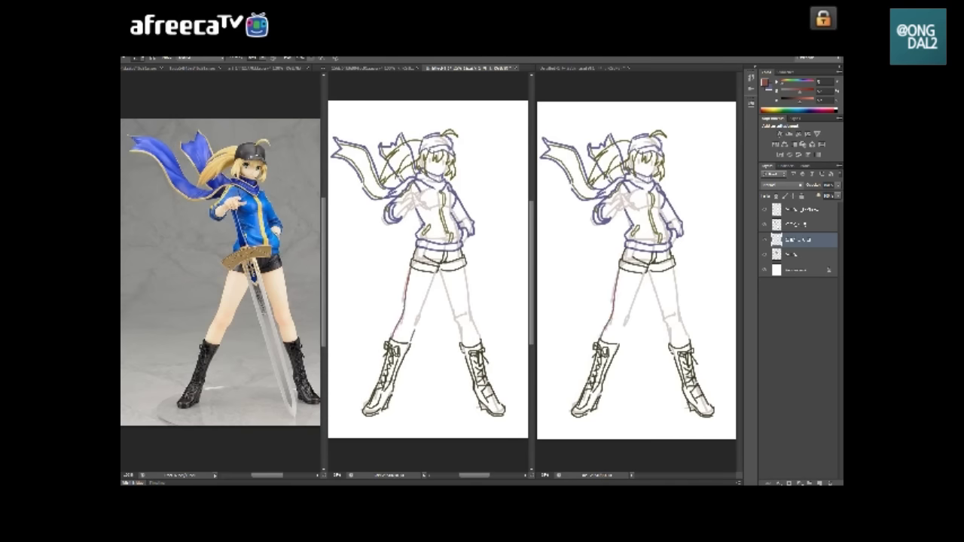
- Finish tracing the left-hand leg in reddish brown, covering the shin edge and the inner line from the shorts to the boot
drag(423, 306, 418, 322)
drag(436, 274, 422, 310)
drag(456, 270, 442, 312)
key(ctrl+z)
key(ctrl+z)
- Trace the right-hand leg's inner and outer contours from shorts to boot, redoing strokes, and touch in the hand at the pocket
mouse_move(454, 272)
mouse_down()
mouse_move(440, 311)
mouse_move(464, 348)
mouse_up()
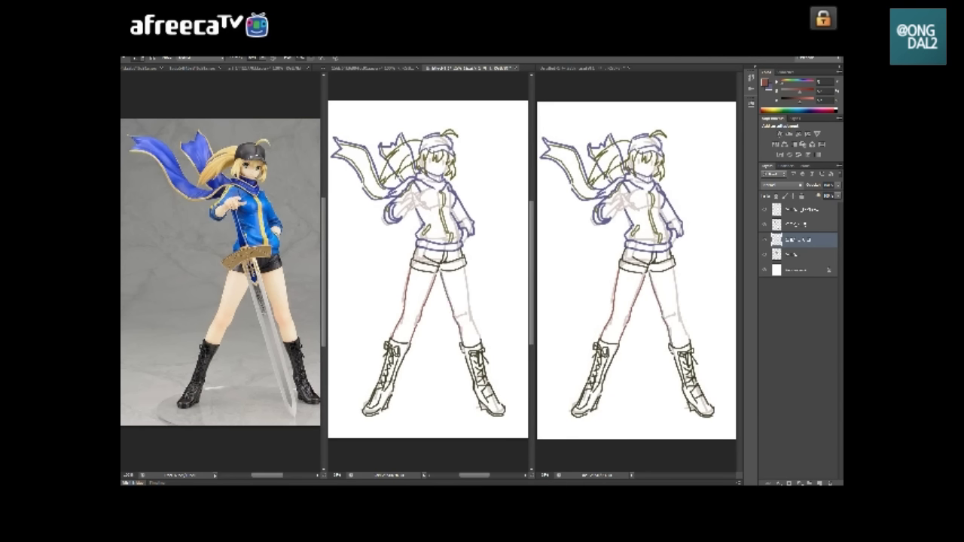
drag(472, 315, 479, 339)
drag(471, 269, 473, 318)
key(ctrl+z)
key(ctrl+z)
drag(470, 267, 466, 315)
key(ctrl+z)
drag(462, 235, 469, 244)
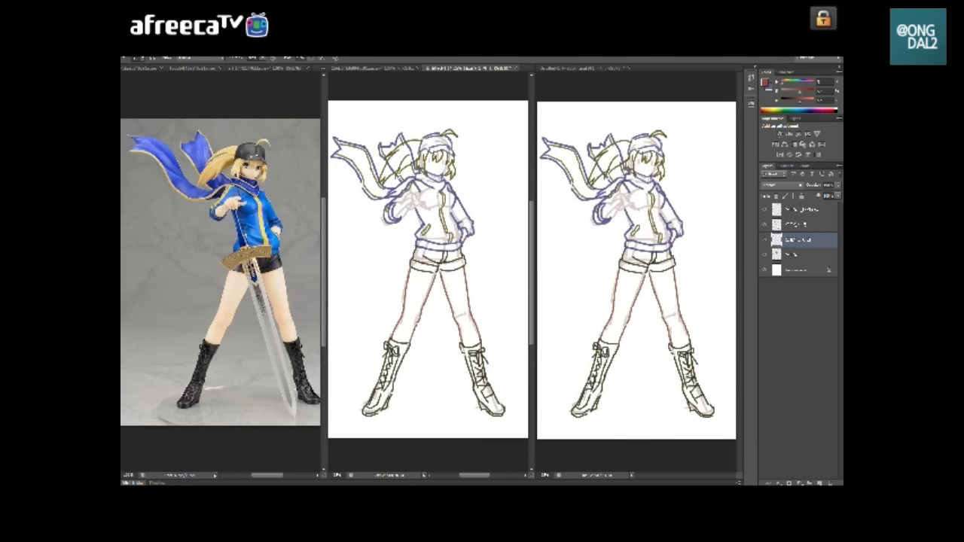
- Trace the outstretched hand and its fingers in reddish brown, undoing and redrawing strokes that miss the sketch
drag(399, 209, 413, 214)
key(ctrl+z)
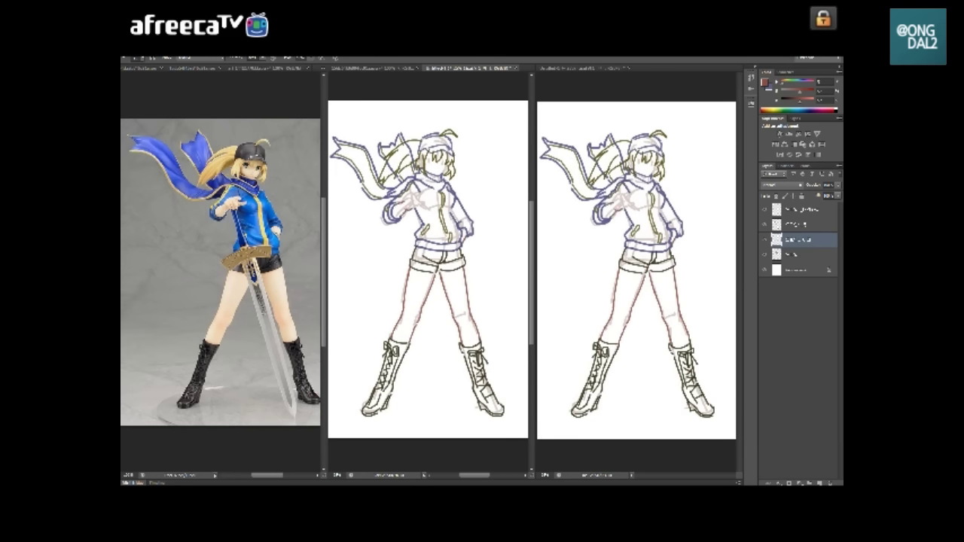
drag(407, 193, 418, 206)
key(ctrl+z)
drag(410, 197, 419, 205)
key(ctrl+z)
drag(412, 196, 419, 205)
key(ctrl+z)
key(ctrl+z)
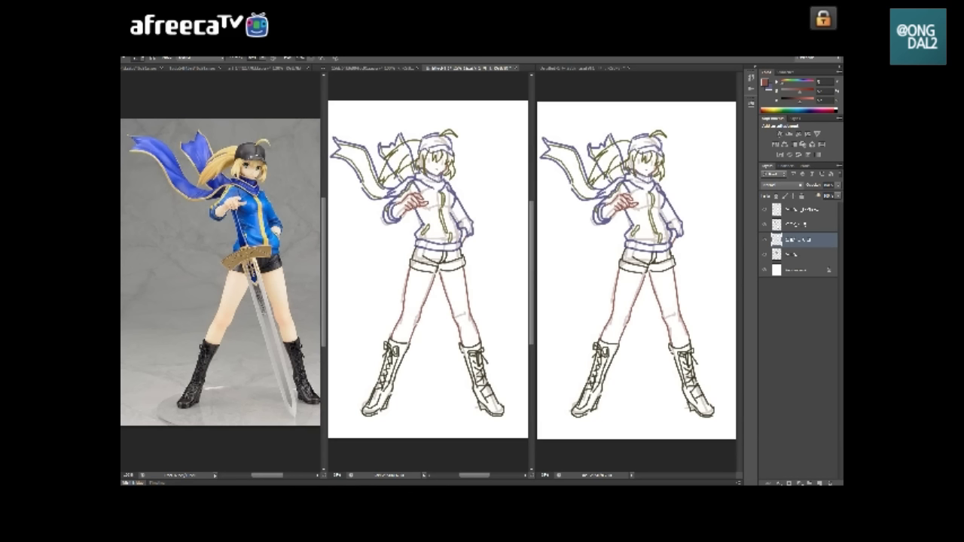
key(ctrl+z)
- Add a new layer for the skin fill and organise the outline and colour layers into separate groups
key(ctrl+shift+n)
key(Return)
key(ctrl+g)
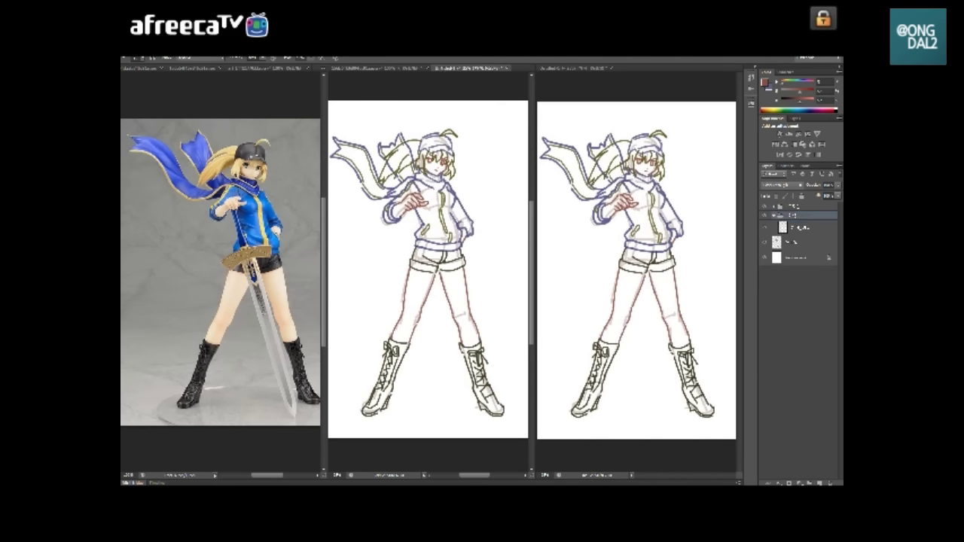
- Fill both legs, the face and the outstretched hand with solid red on the skin fill layer
click(806, 227)
mouse_move(416, 266)
mouse_down()
mouse_move(408, 306)
mouse_move(427, 271)
mouse_move(433, 304)
mouse_move(413, 263)
mouse_move(412, 307)
mouse_up()
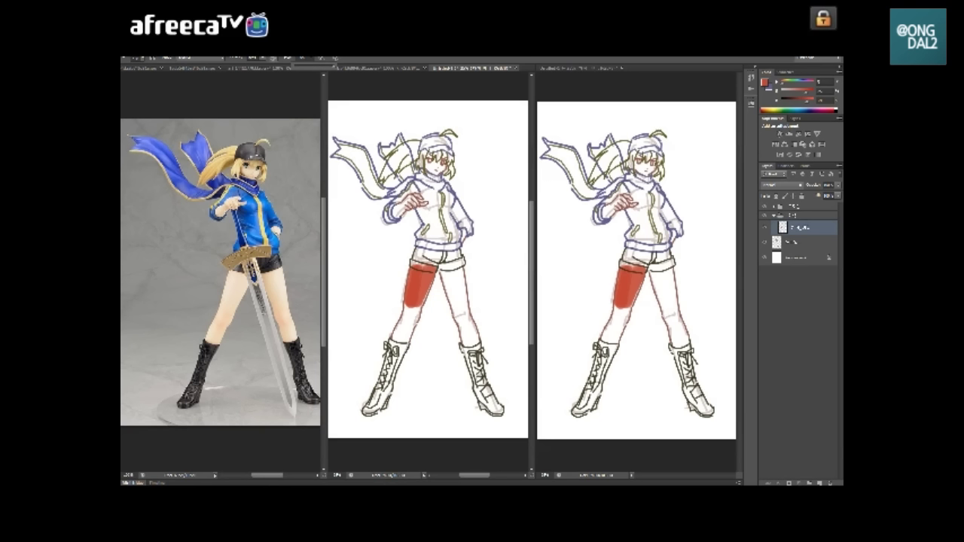
mouse_move(423, 268)
mouse_down()
mouse_move(416, 318)
mouse_move(395, 340)
mouse_move(402, 346)
mouse_up()
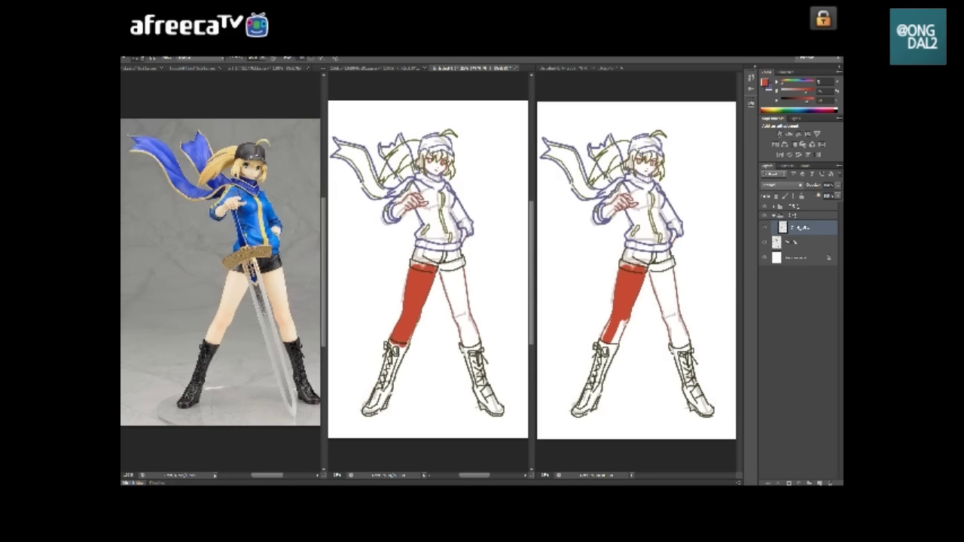
mouse_move(452, 261)
mouse_down()
mouse_move(447, 318)
mouse_move(456, 258)
mouse_move(468, 348)
mouse_up()
mouse_move(430, 151)
mouse_down()
mouse_move(443, 172)
mouse_move(423, 174)
mouse_up()
mouse_move(392, 197)
mouse_down()
mouse_move(416, 217)
mouse_move(429, 208)
mouse_up()
- Add a new layer in the colour group for the blue clothing fill
key(ctrl+shift+n)
key(BackSpace)
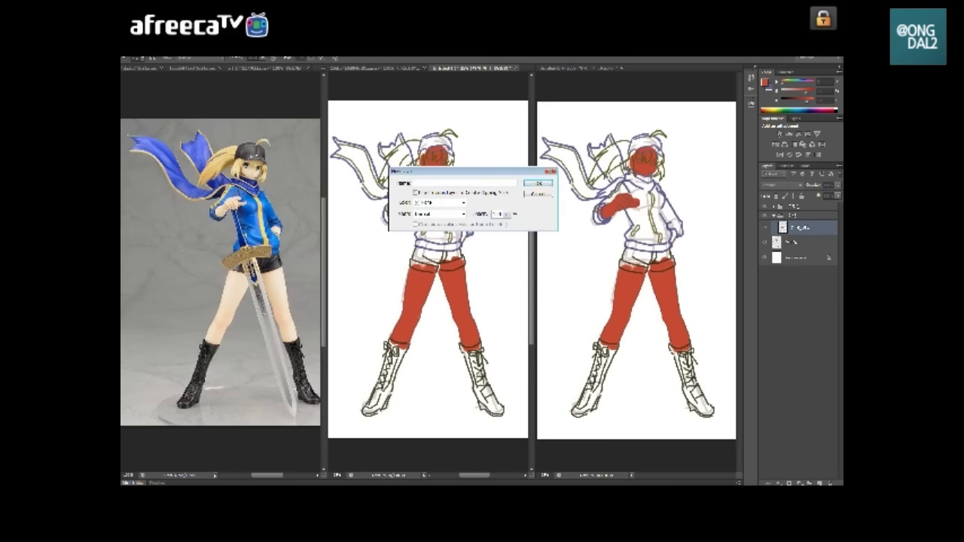
key(Return)
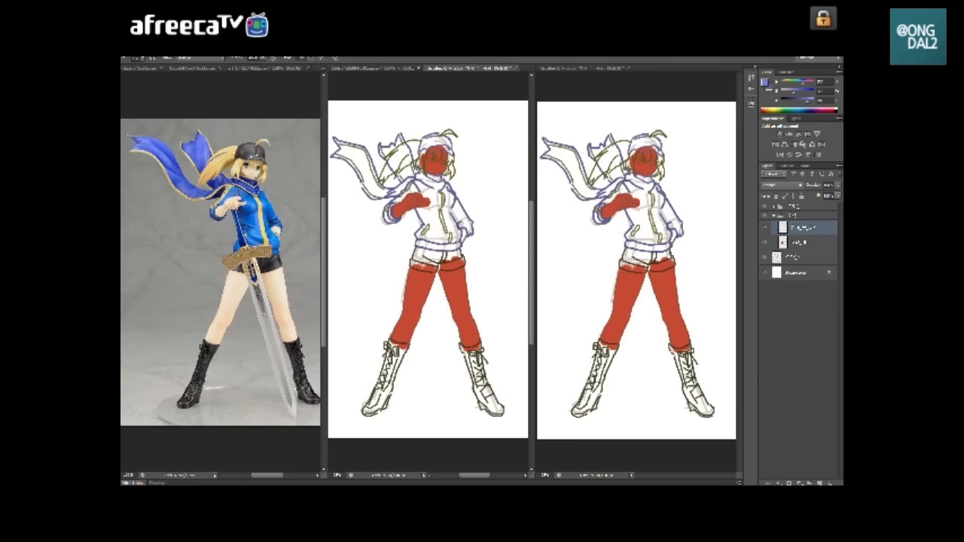
- Tidy the red skin fill around the cap, hair and shorts, and fill the hand at the pocket
key(ctrl+plus)
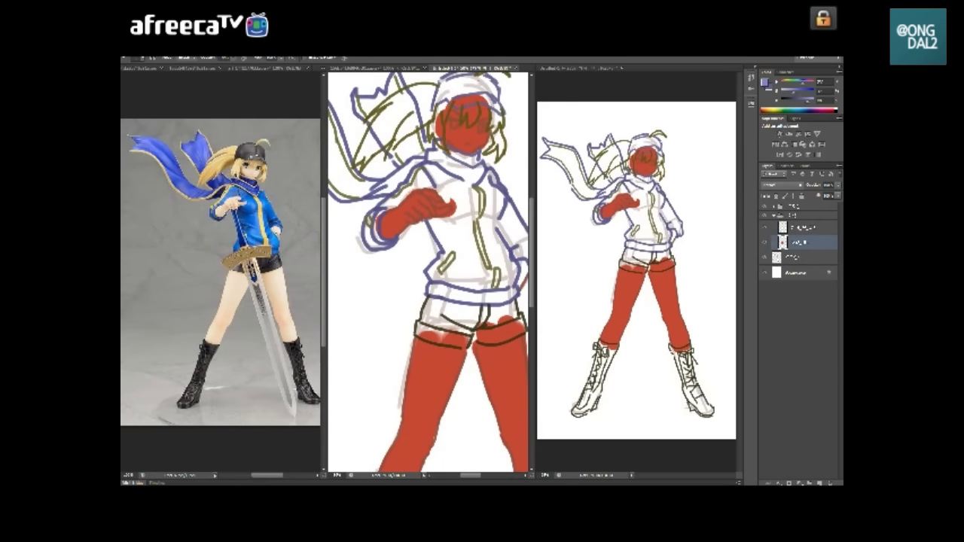
drag(437, 122, 456, 155)
drag(437, 102, 487, 98)
scroll(428, 271, down, 3)
mouse_move(407, 260)
mouse_down()
mouse_move(497, 252)
mouse_move(498, 240)
mouse_up()
scroll(428, 272, down, 3)
scroll(428, 271, right, 1)
- Place the clothing fill beneath the skin fill and paint the neck scarf and the right-hand sleeve violet-blue
scroll(428, 271, up, 5)
scroll(428, 271, left, 2)
drag(411, 135, 516, 256)
key(alt+bracketright)
key(alt+bracketleft)
scroll(428, 272, up, 1)
drag(401, 160, 426, 175)
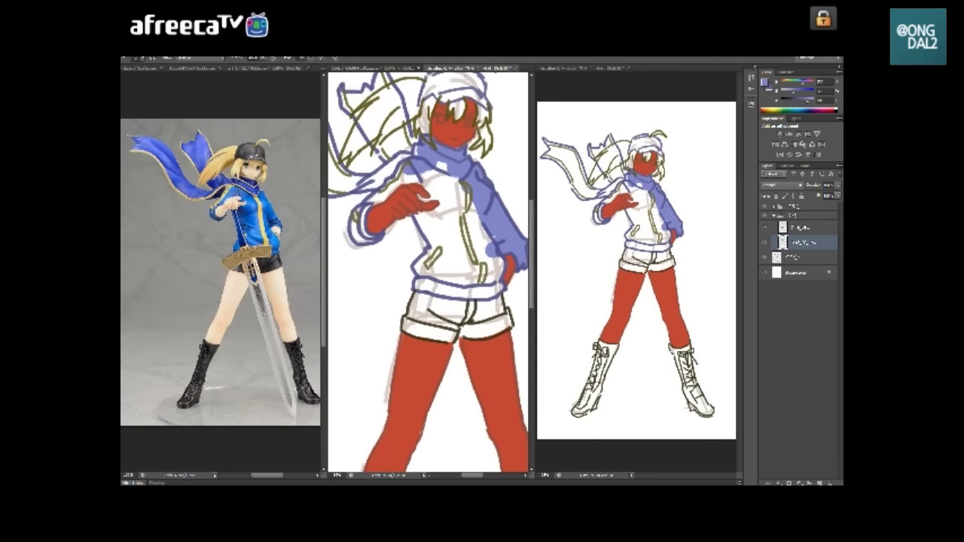
- Fill the jacket's left-hand sleeve, torso and hem with violet-blue
drag(365, 166, 354, 247)
drag(407, 162, 459, 230)
drag(414, 264, 503, 299)
drag(452, 181, 497, 278)
- Fill the flowing scarf tails with the same violet-blue
scroll(428, 272, up, 3)
scroll(428, 272, left, 2)
mouse_move(395, 196)
mouse_down()
mouse_move(421, 175)
mouse_move(471, 233)
mouse_move(463, 250)
mouse_up()
scroll(428, 271, left, 2)
scroll(428, 272, up, 1)
drag(380, 189, 445, 285)
drag(347, 177, 420, 263)
scroll(428, 271, left, 1)
key(ctrl+minus)
- Add a new layer for the dark items and fill the shorts with dark olive
key(ctrl+shift+n)
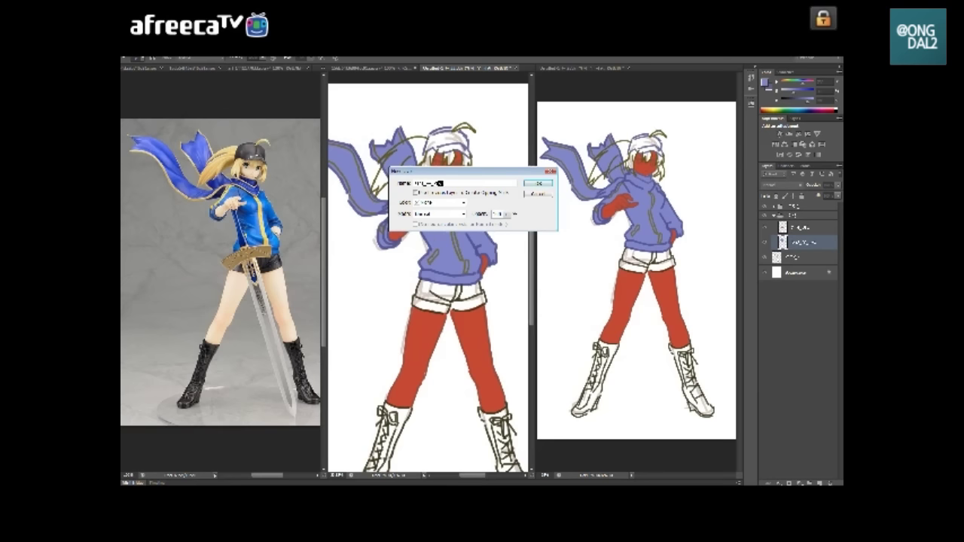
key(Return)
drag(414, 284, 482, 309)
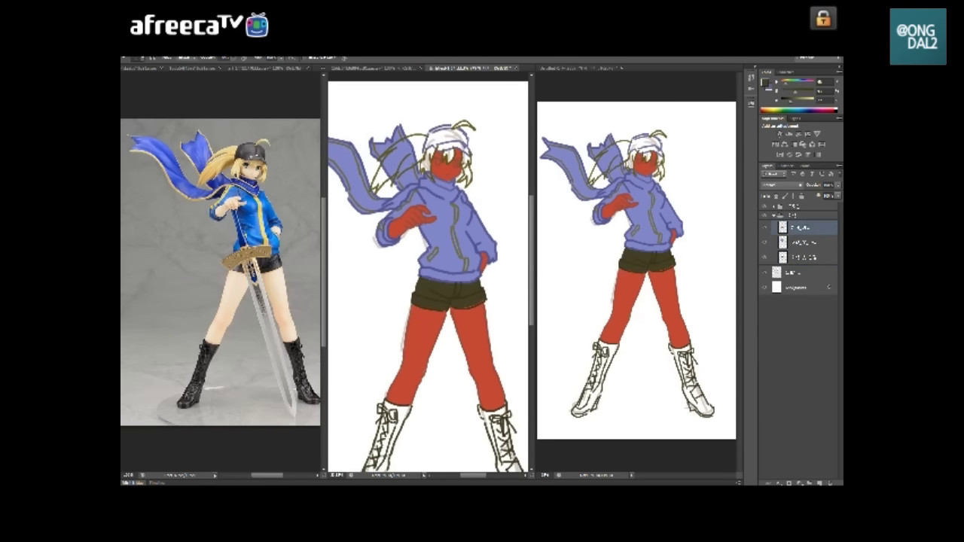
- Fill both knee-high boots and the cap with dark olive
scroll(428, 272, down, 3)
drag(407, 333, 376, 422)
drag(392, 388, 376, 426)
drag(428, 271, 381, 260)
mouse_move(452, 324)
mouse_down()
mouse_move(460, 373)
mouse_move(494, 418)
mouse_up()
mouse_move(631, 152)
mouse_down()
mouse_move(657, 140)
mouse_move(637, 152)
mouse_up()
- Add a new layer for the hair colour and raise it in the layer stack
key(ctrl+shift+n)
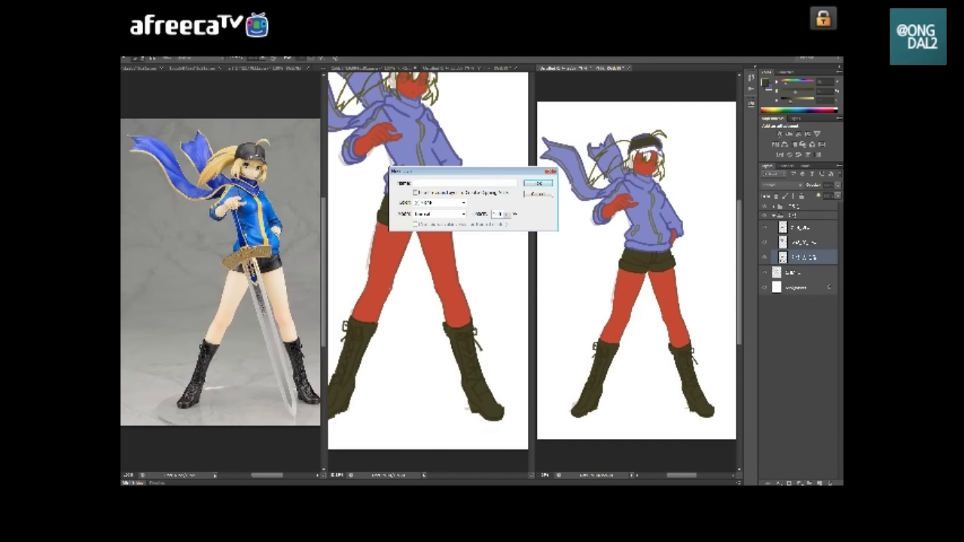
key(Return)
scroll(428, 271, up, 5)
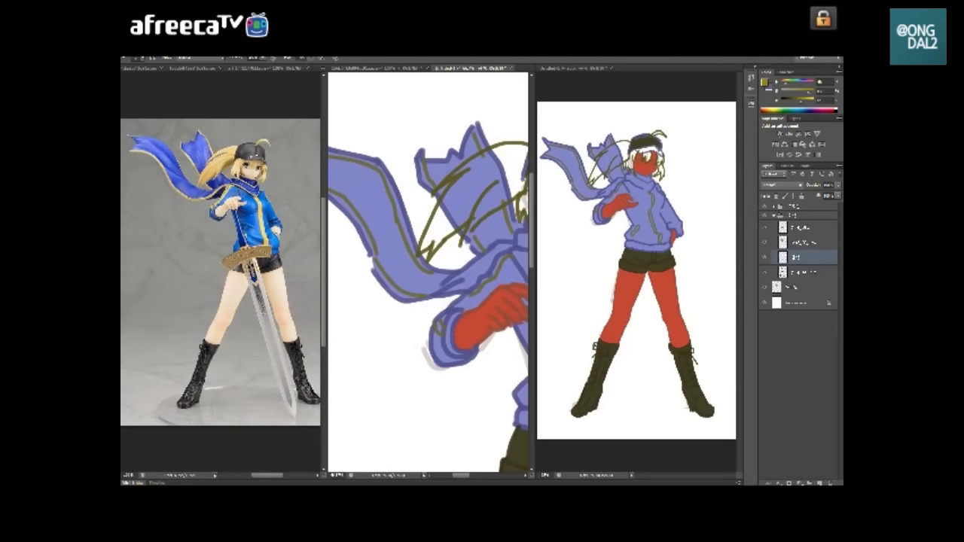
scroll(428, 271, down, 2)
scroll(428, 271, up, 2)
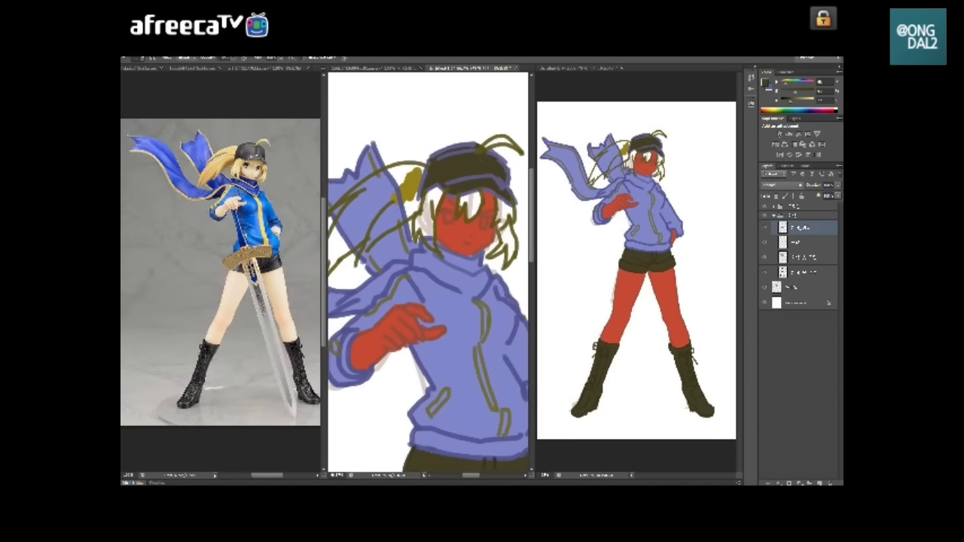
scroll(428, 272, down, 2)
key(ctrl+bracketright)
- Fill the ponytail, fringe, side locks and the loose strand above the cap with dark yellow
mouse_move(373, 275)
mouse_down()
mouse_move(415, 185)
mouse_move(445, 196)
mouse_move(403, 234)
mouse_move(408, 256)
mouse_up()
scroll(428, 271, right, 2)
scroll(428, 271, right, 1)
scroll(428, 271, down, 1)
scroll(428, 271, left, 2)
scroll(428, 271, down, 3)
scroll(427, 271, up, 3)
scroll(428, 272, left, 2)
mouse_move(346, 192)
mouse_down()
mouse_move(414, 237)
mouse_move(461, 301)
mouse_up()
drag(388, 164, 456, 226)
scroll(428, 271, right, 3)
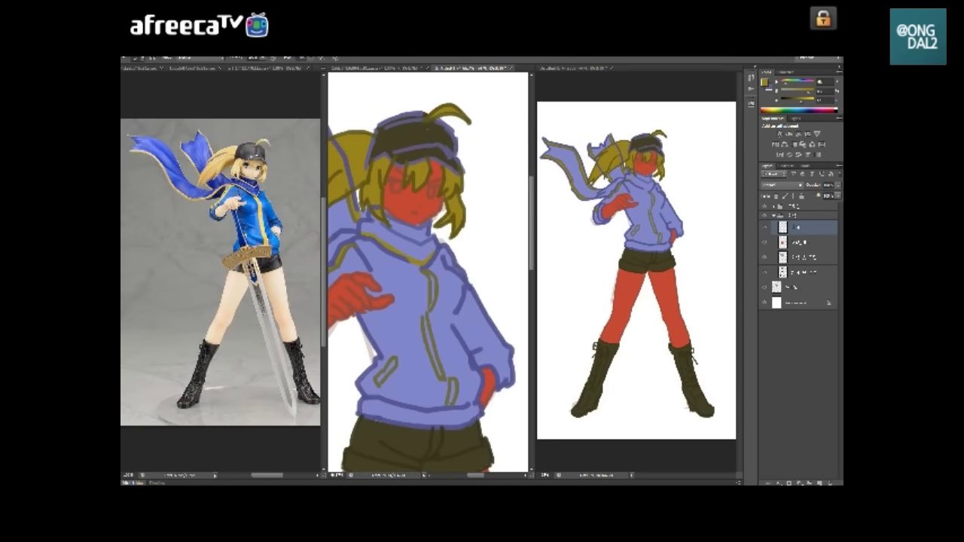
- Hide the body sketch, lock the outline layer's transparency and recolour the cap's blue outline dark olive
scroll(428, 271, down, 2)
scroll(428, 271, down, 1)
key(ctrl+0)
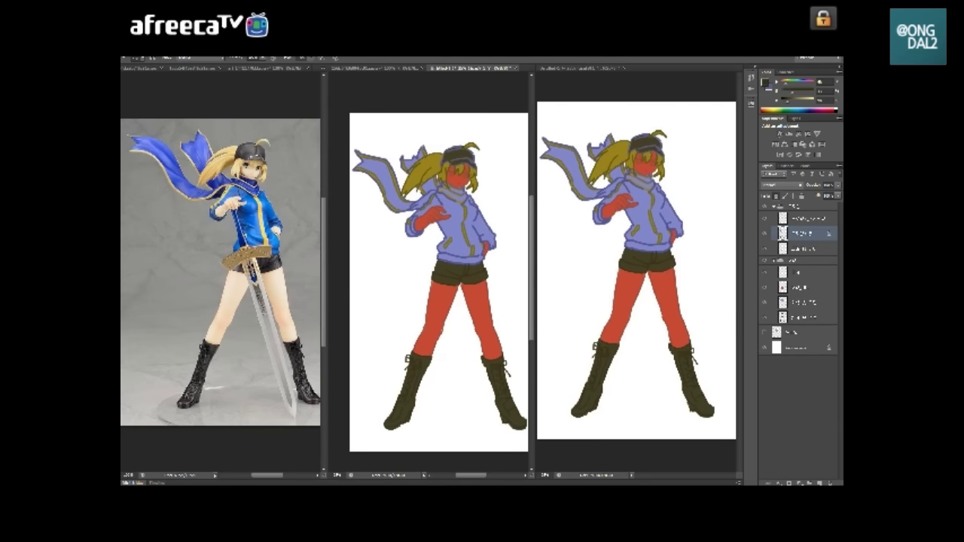
key(b)
key(i)
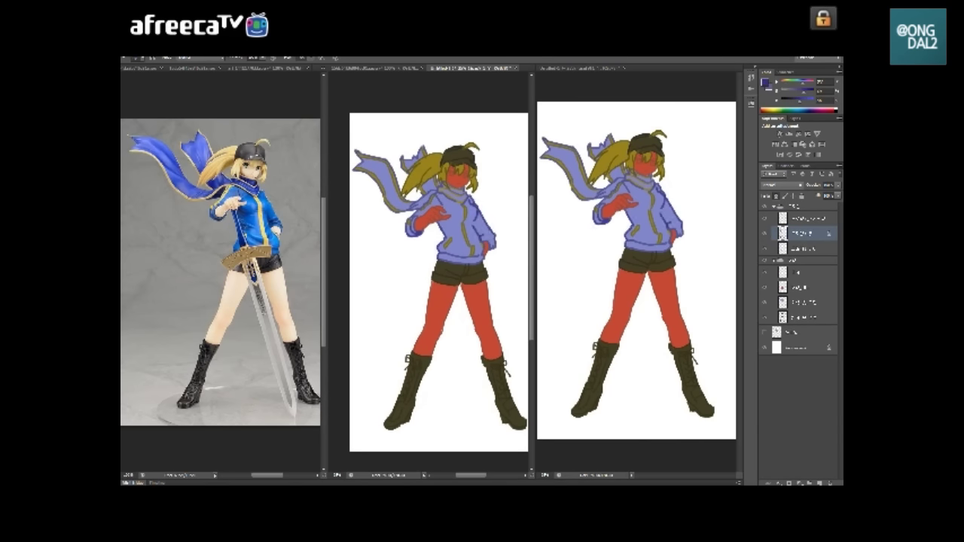
- Shift the violet-blue clothing fill to a more saturated, brighter blue with Hue/Saturation
click(784, 302)
key(ctrl+u)
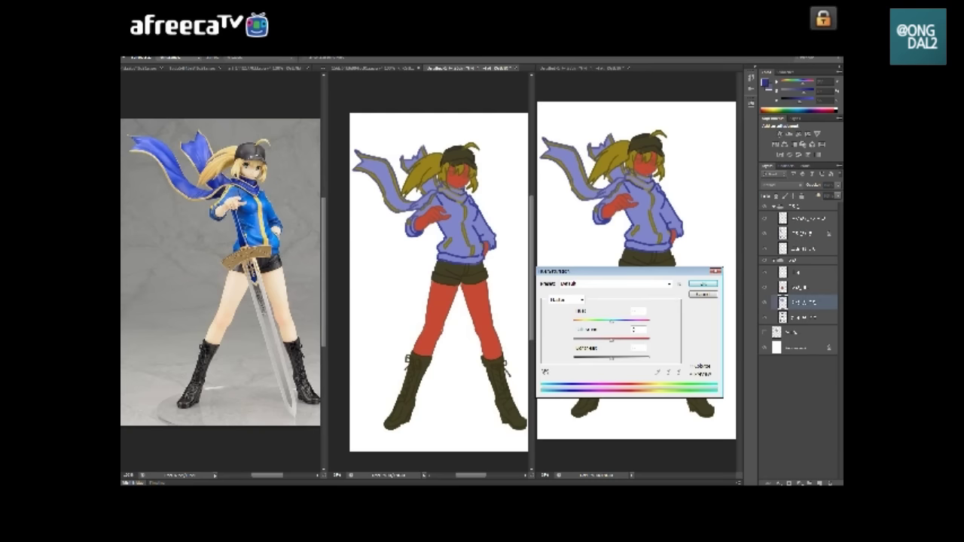
key(Up)
key(Up)
key(Up)
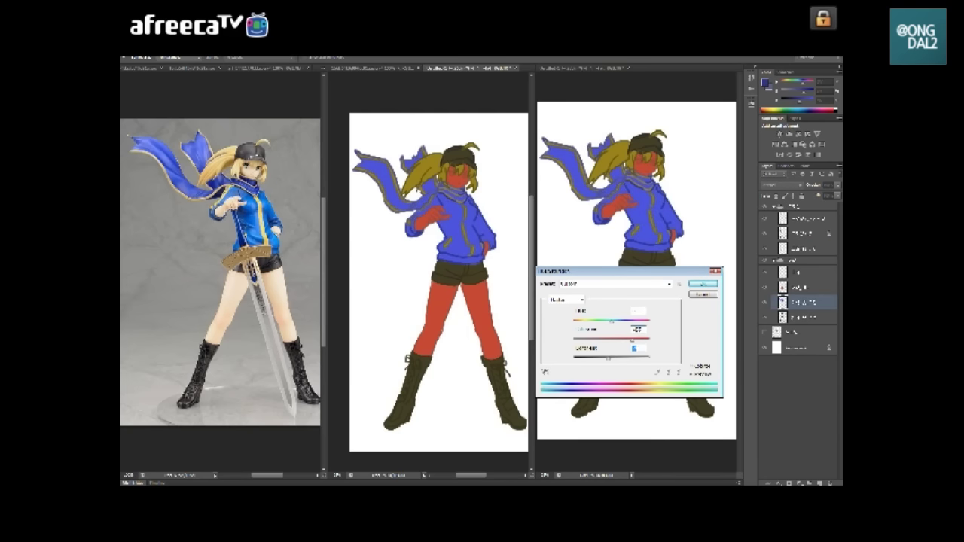
click(636, 311)
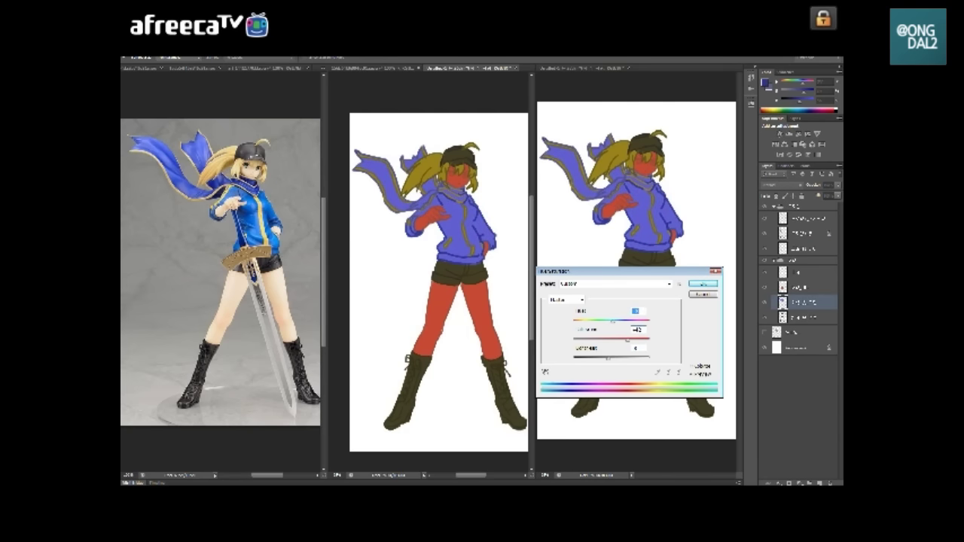
key(Tab)
key(Tab)
key(Tab)
key(Return)
click(803, 234)
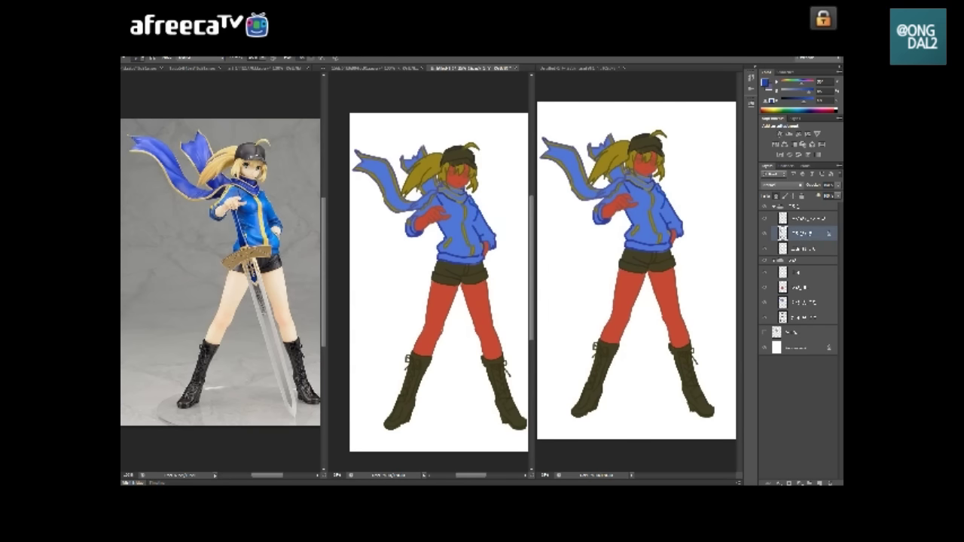
- Change the red skin fill to a pale peach with Hue/Saturation
click(803, 287)
key(ctrl+u)
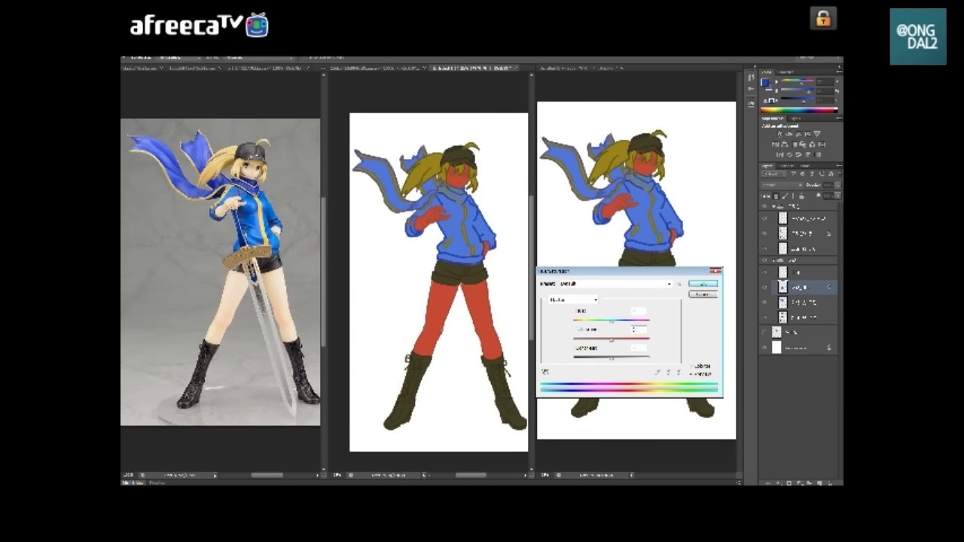
key(Tab)
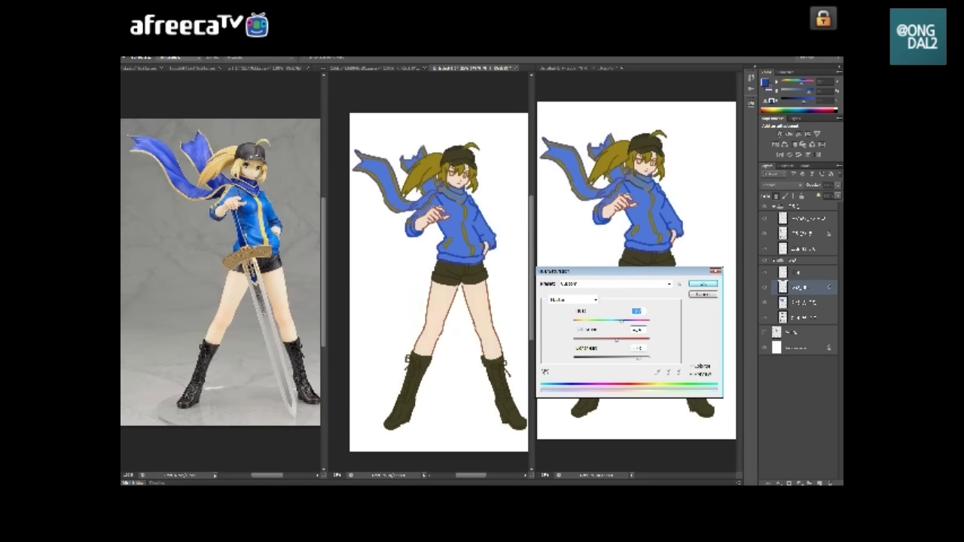
key(Return)
- Lighten the reddish-brown skin outlines and raise their saturation with Hue/Saturation
click(806, 249)
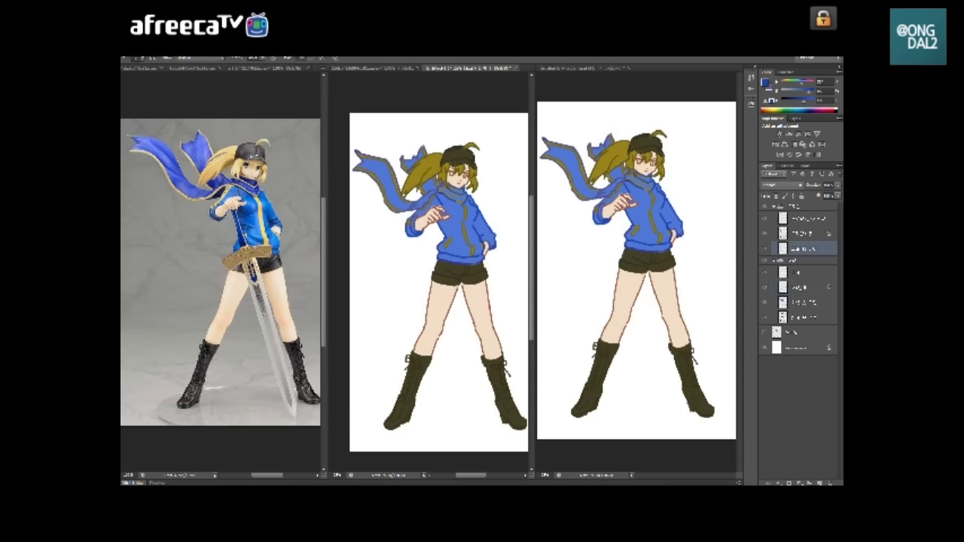
key(ctrl+u)
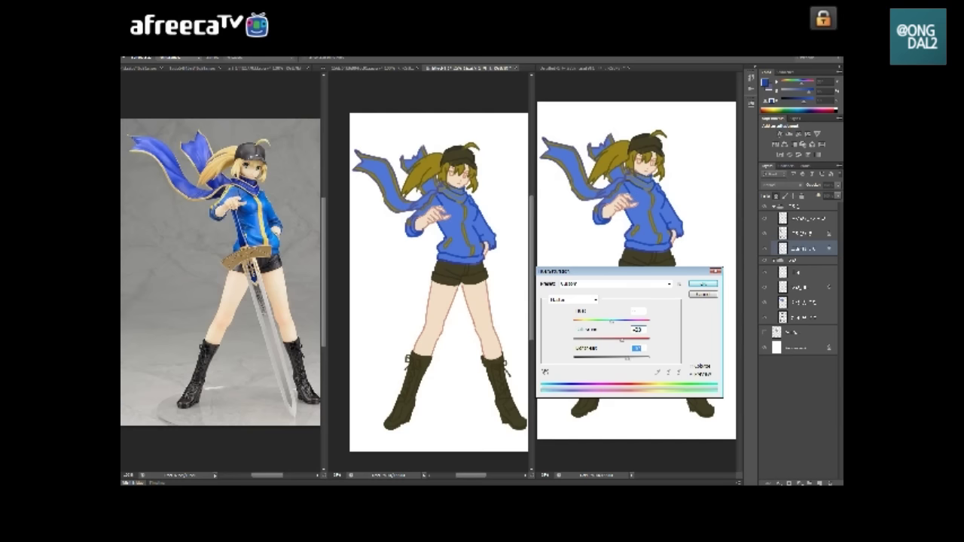
click(637, 329)
key(Return)
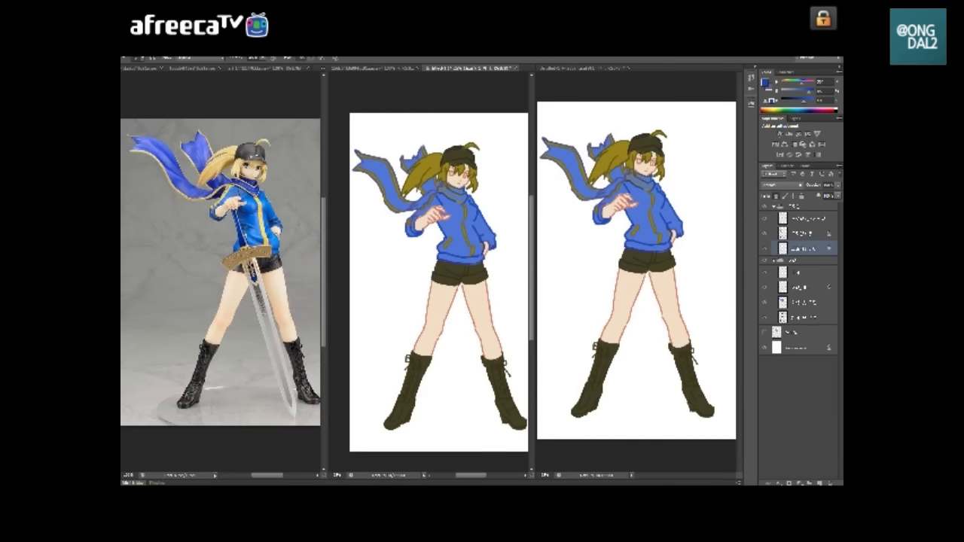
- Brighten the hair fill to a warm blonde by adjusting its Hue/Saturation and Color Balance
click(803, 272)
key(ctrl+u)
text(35)
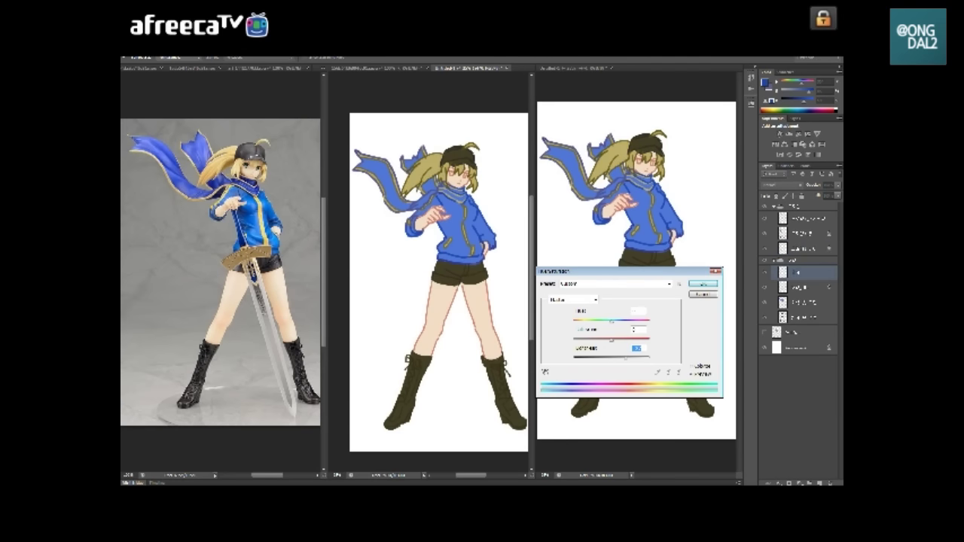
click(636, 310)
key(Tab)
key(shift+Up)
key(shift+Up)
key(shift+Up)
key(shift+Up)
key(Tab)
key(shift+Up)
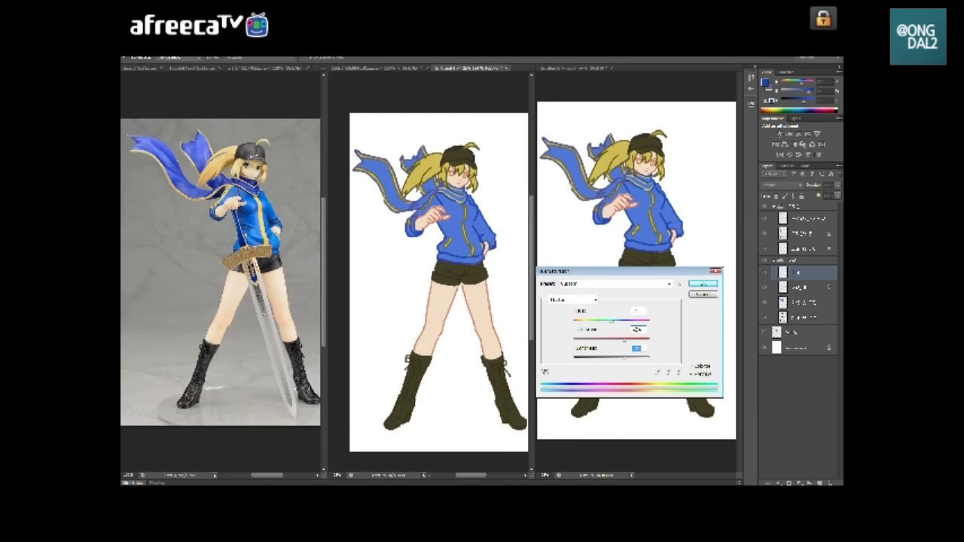
key(Return)
key(ctrl+b)
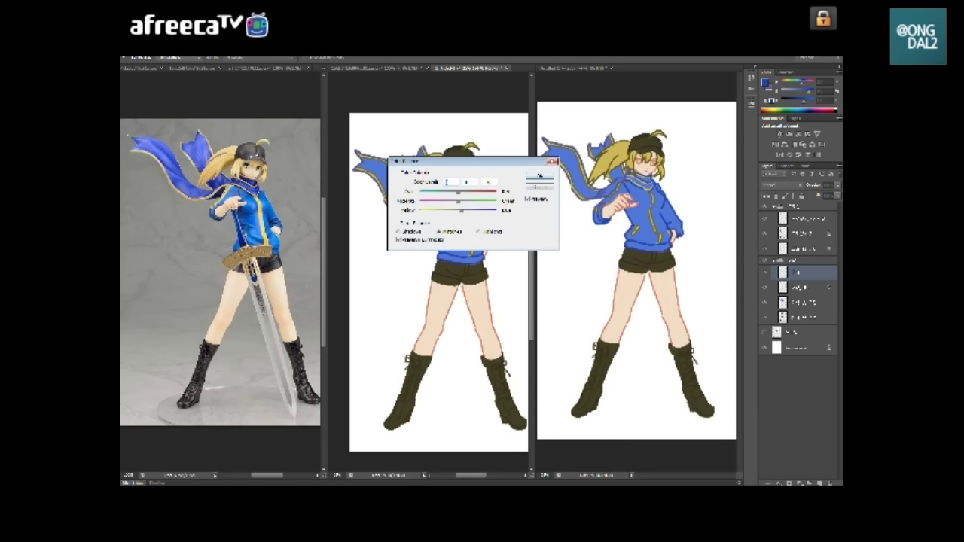
key(Return)
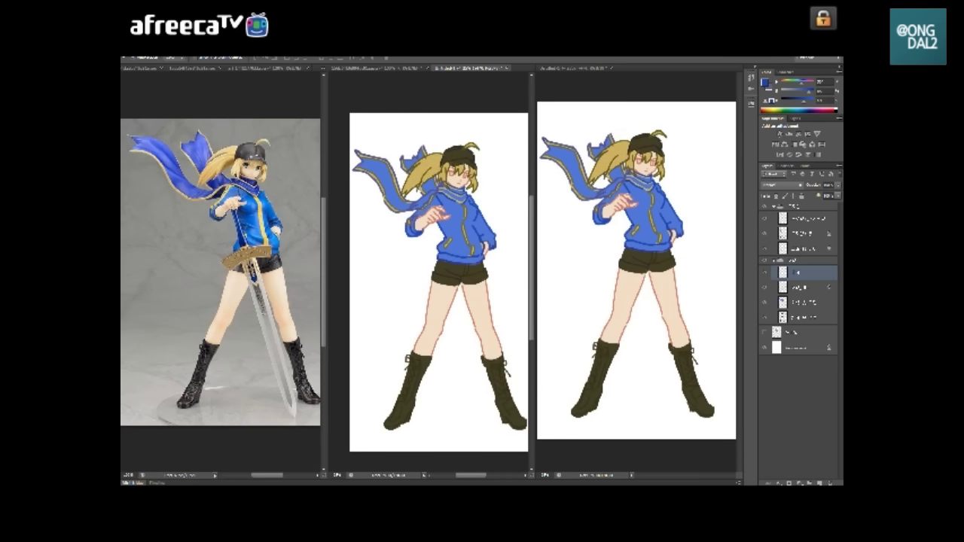
- Lighten the yellow outlines of the hair and jacket trim with Hue/Saturation
click(806, 218)
key(ctrl+u)
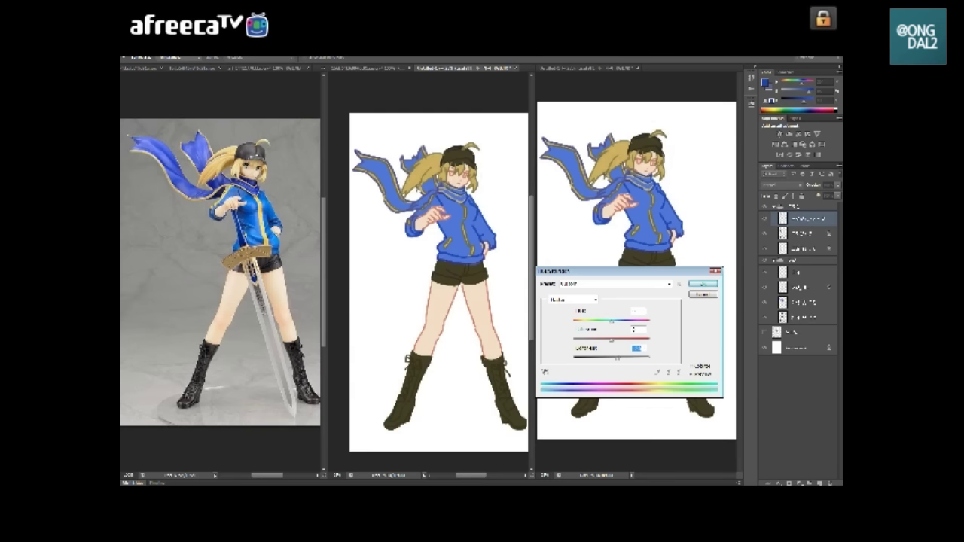
key(shift+Tab)
key(Return)
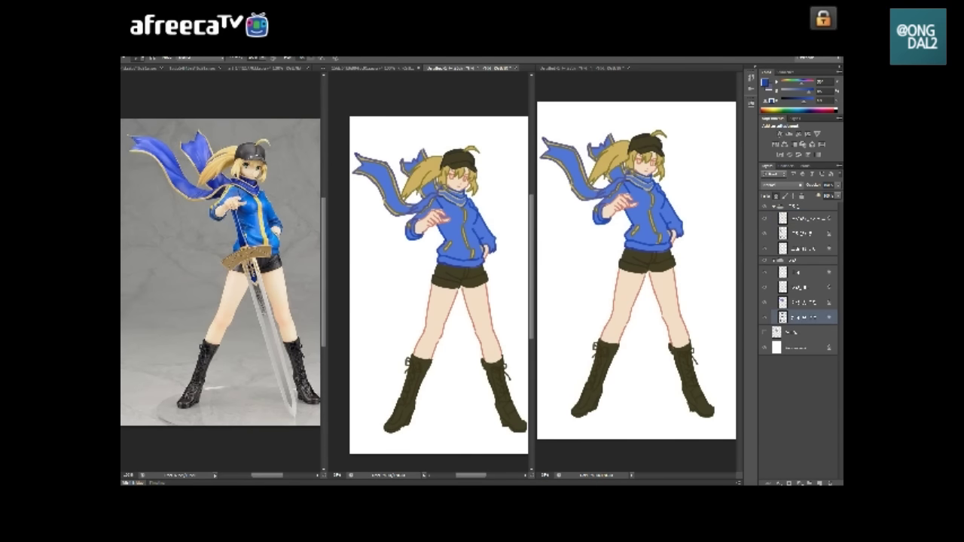
- Shift the skin fill to a lighter, yellower peach with Hue/Saturation and soften the reddish skin outlines
right_click(490, 260)
key(Escape)
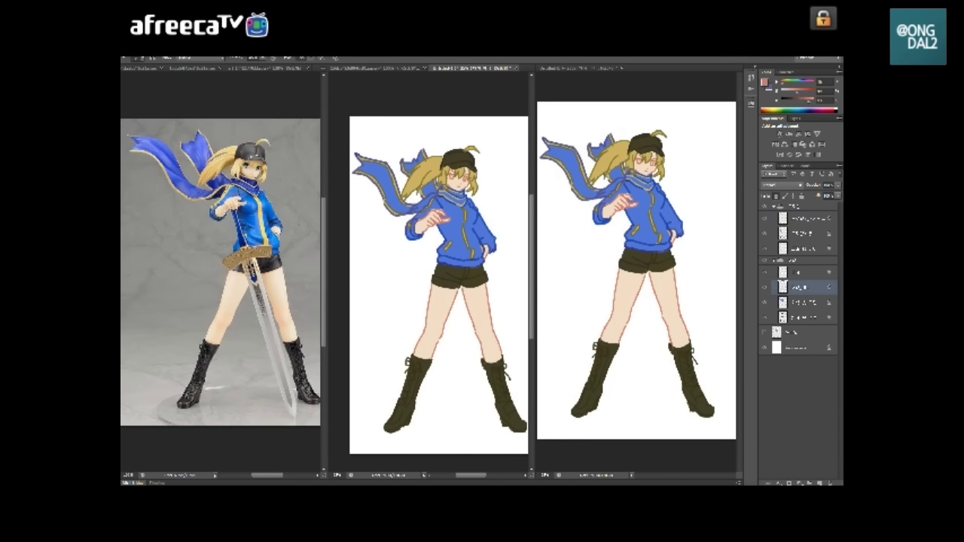
key(ctrl+u)
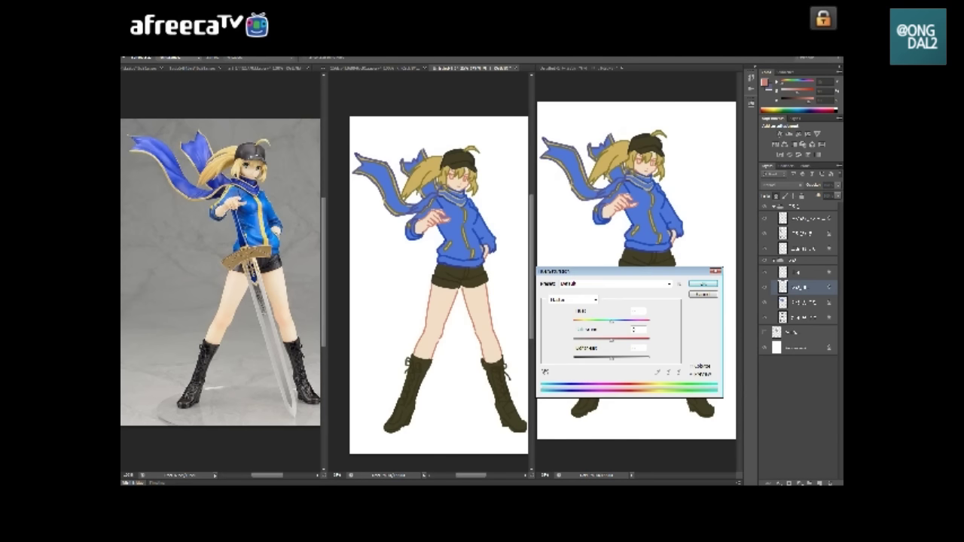
click(637, 310)
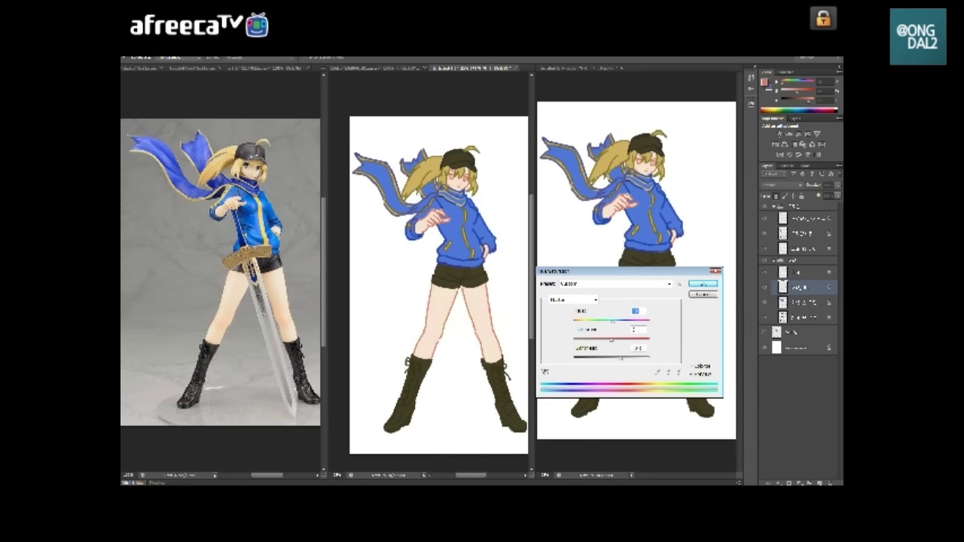
key(Return)
click(802, 248)
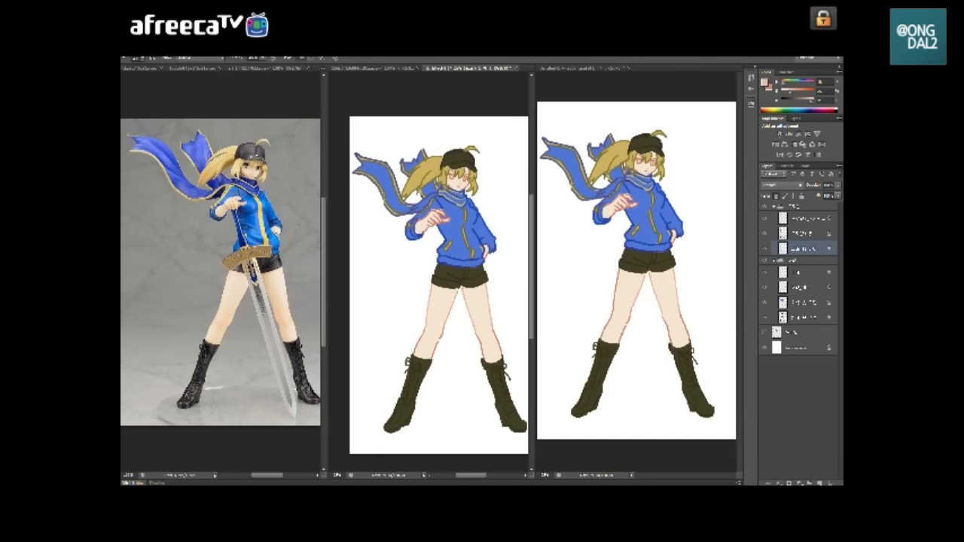
click(802, 287)
- Shade the blue jacket on its fill layer with blues sampled from the clothing
click(802, 302)
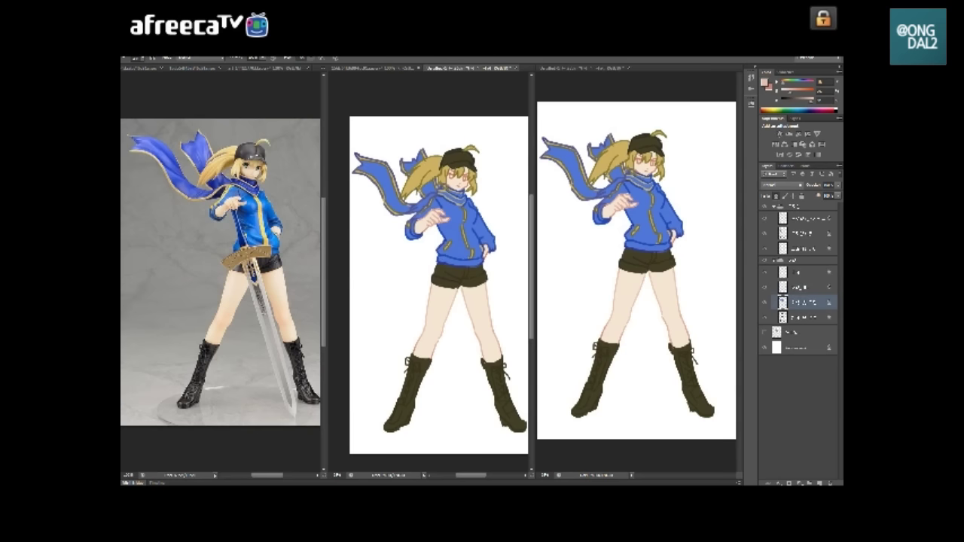
alt+click(441, 231)
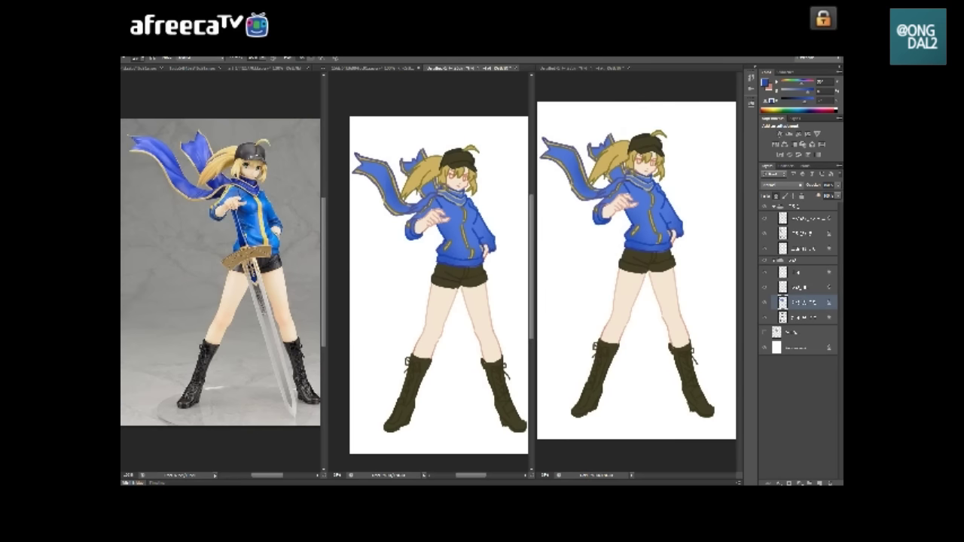
right_click(490, 260)
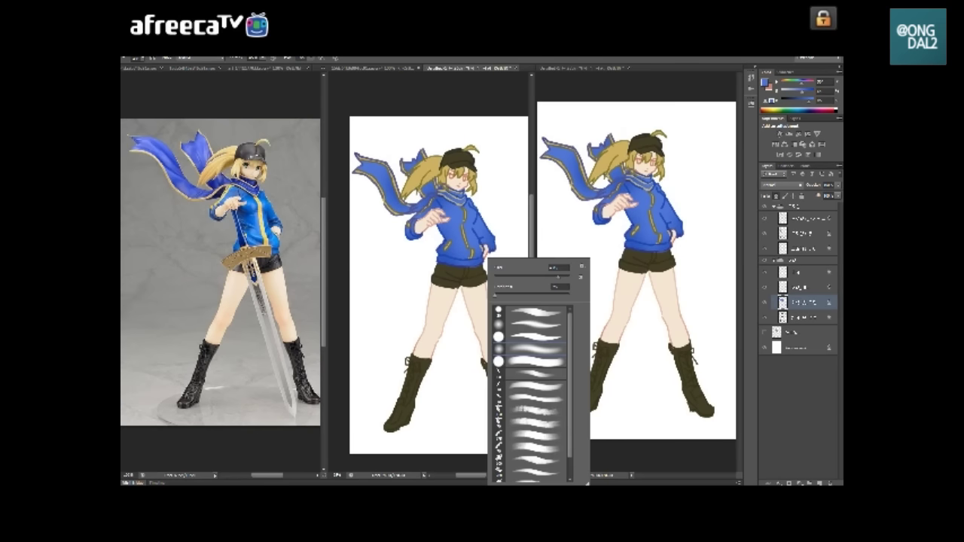
click(528, 362)
key(Return)
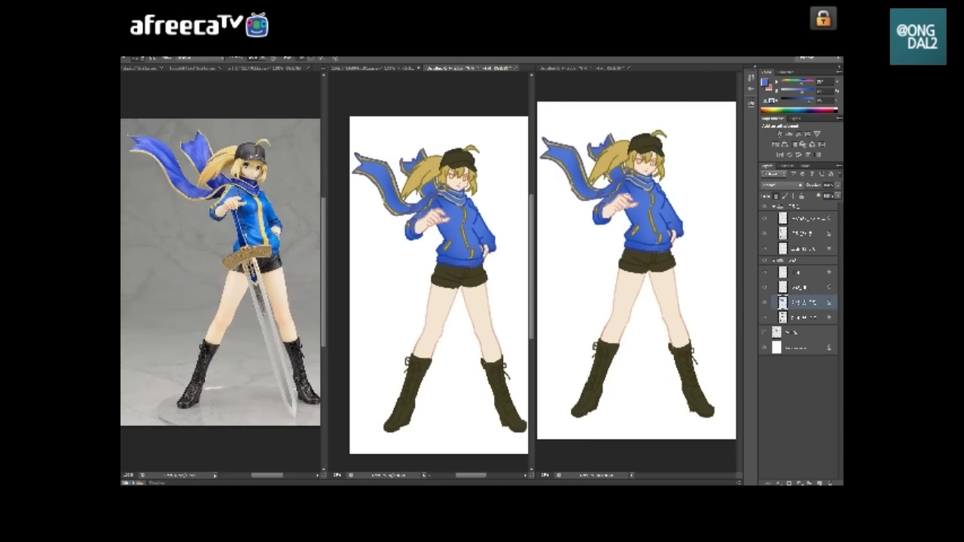
- Paint darker shading down both boots on the black clothing fill layer
key(alt+[)
right_click(473, 260)
key(Escape)
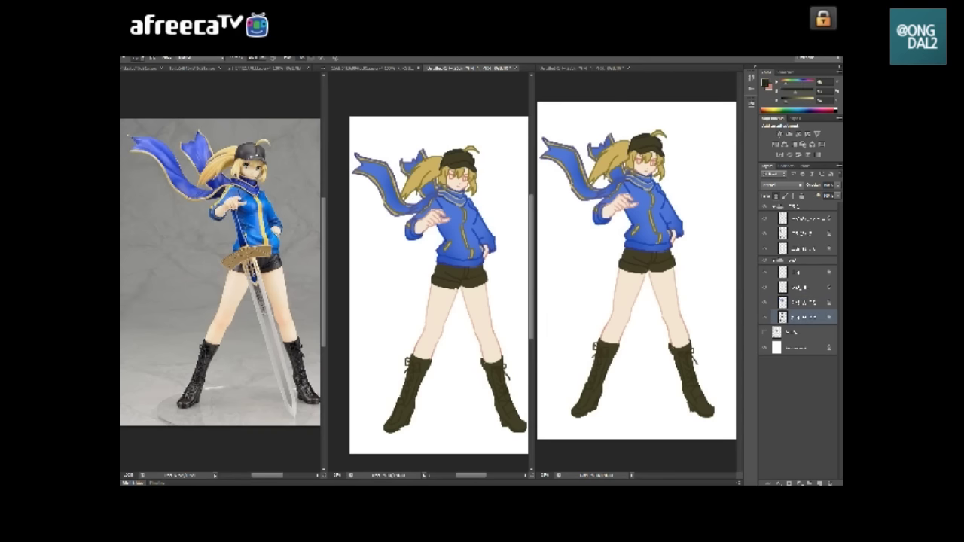
drag(411, 370, 407, 408)
drag(506, 397, 512, 419)
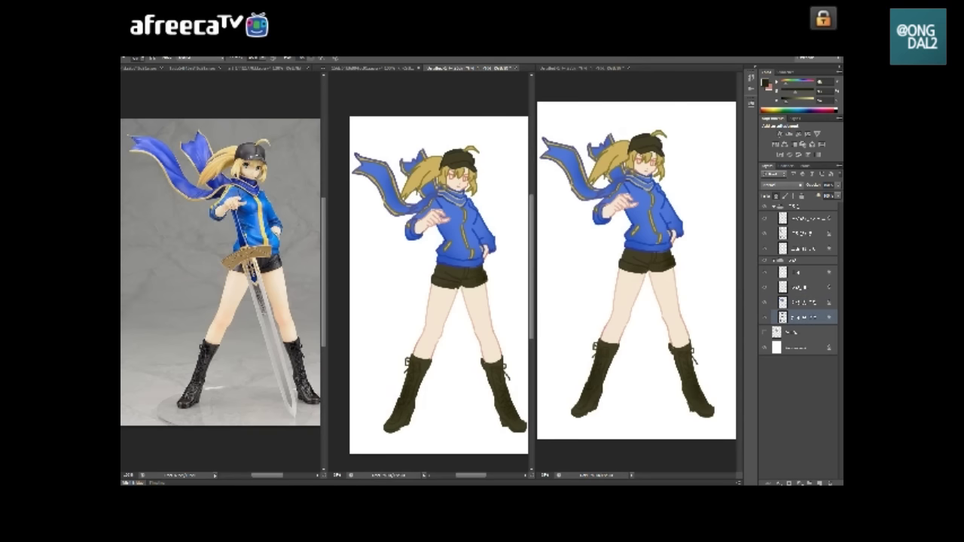
- Brush grey highlights and dark shading onto the shorts and cap on the black clothing fill layer
key(x)
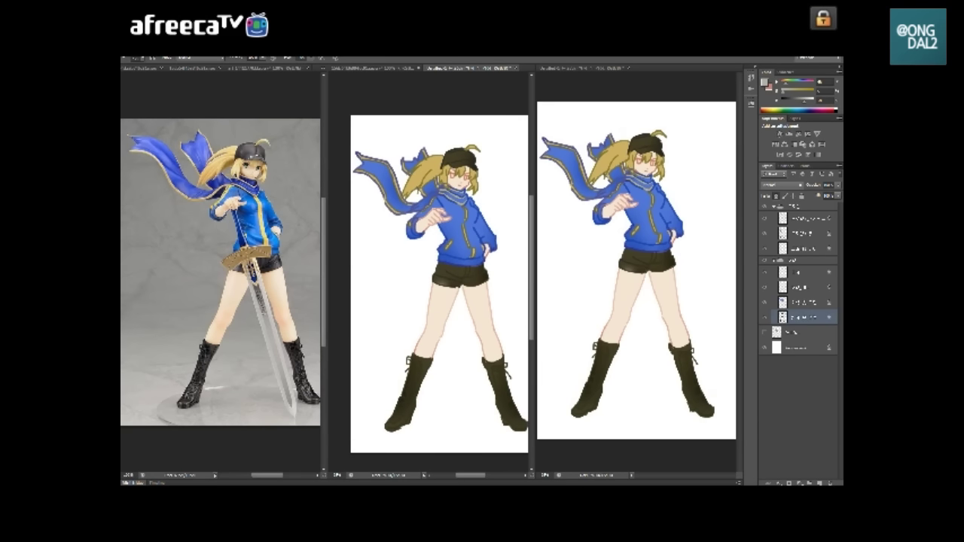
right_click(464, 204)
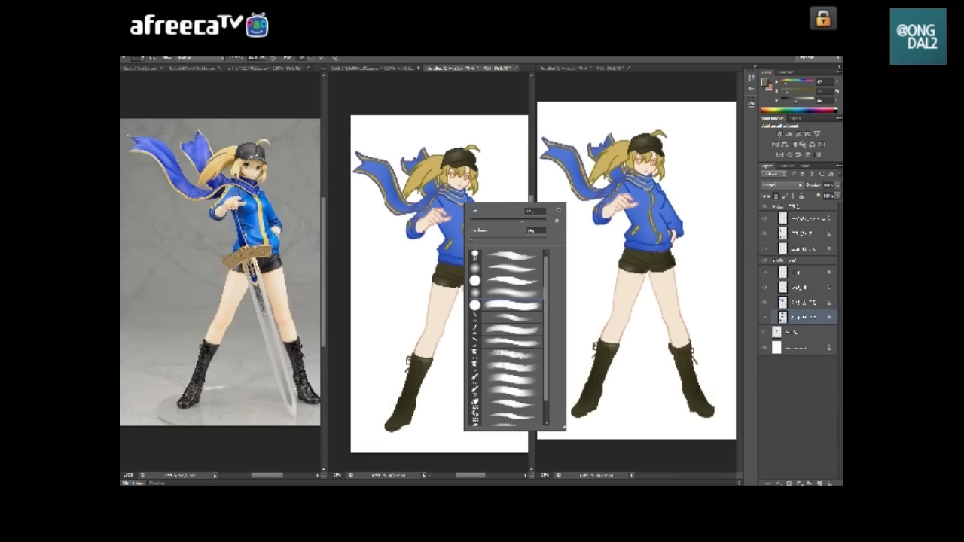
key(Escape)
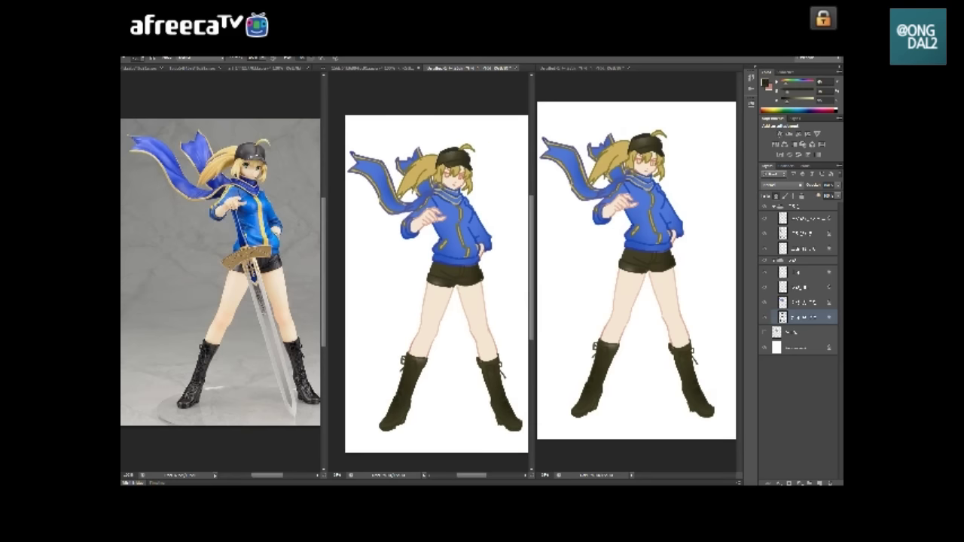
- Add deeper blue shading to the scarf and jacket on the blue clothing fill layer
click(802, 302)
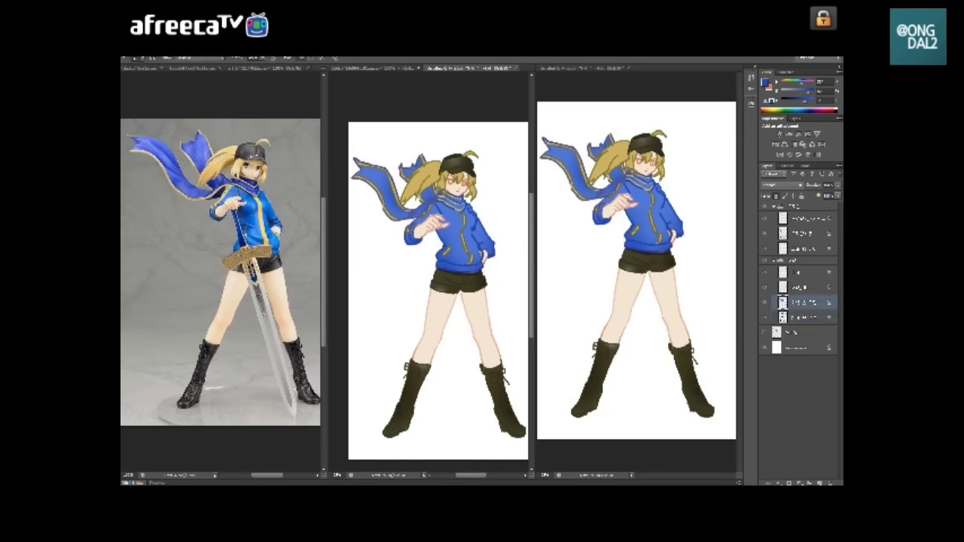
click(425, 197)
- Paint a reddish tone along the skin beneath the shorts and on the leg outlines, using sampled skin colours
key(alt+])
alt+click(473, 294)
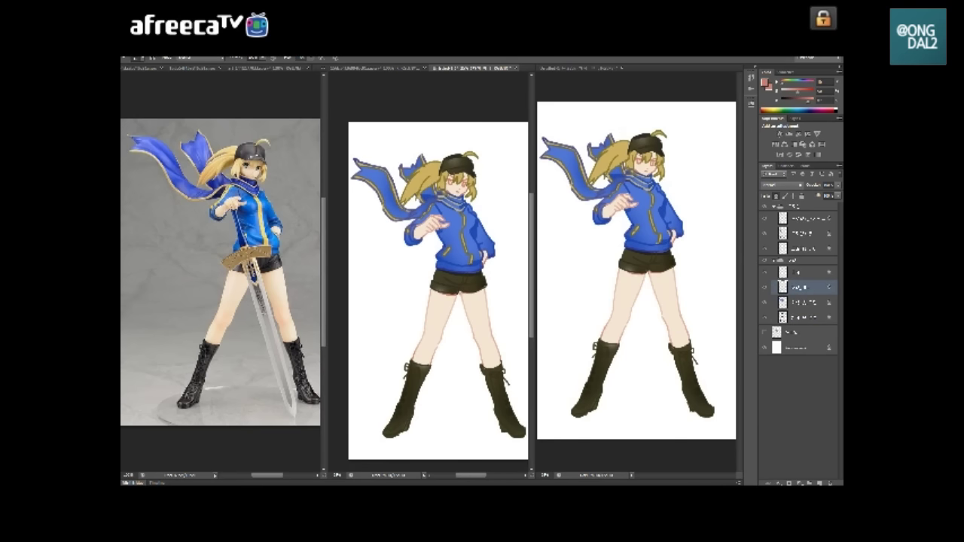
key(alt+])
key(alt+])
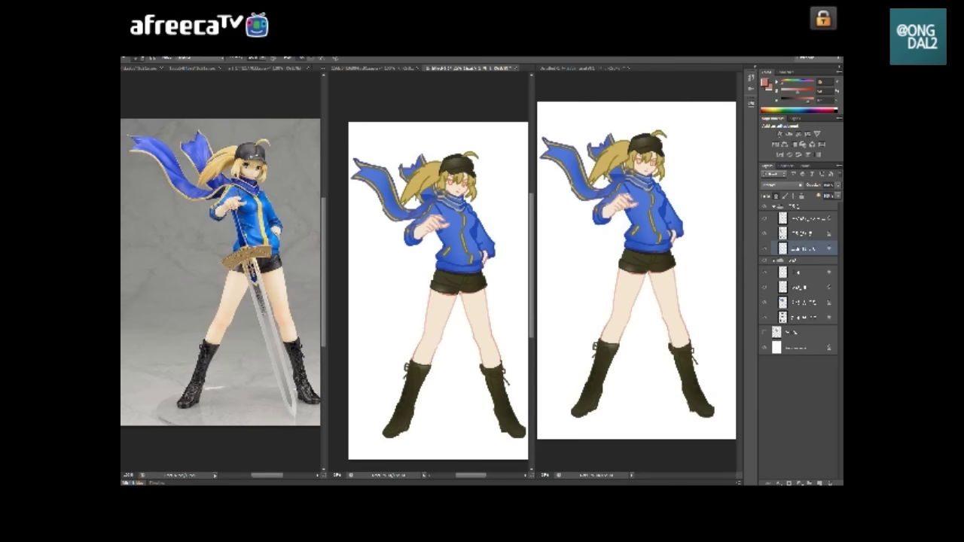
alt+click(427, 318)
alt+click(448, 294)
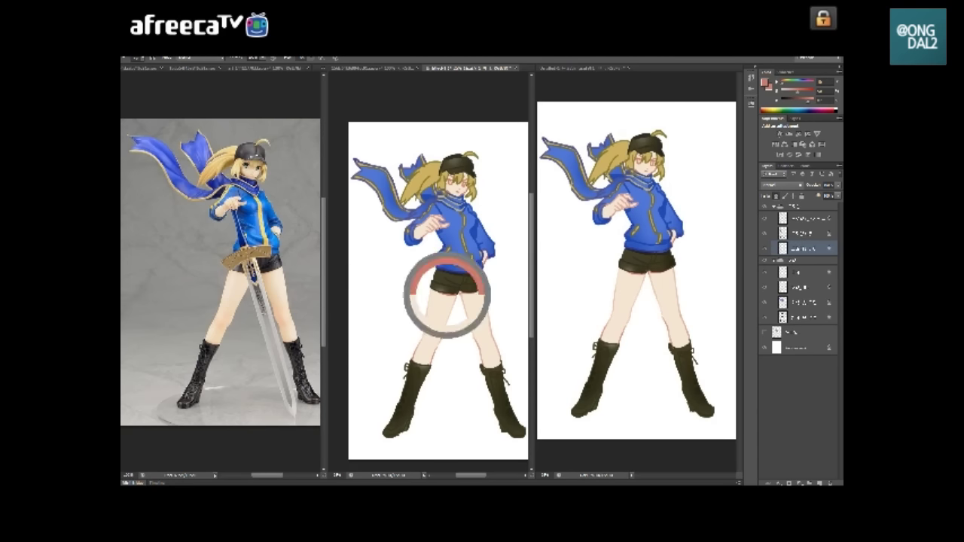
- Paint pale yellow highlights and brownish shading into the hair on the yellow fill layer
key(alt+[)
key(alt+[)
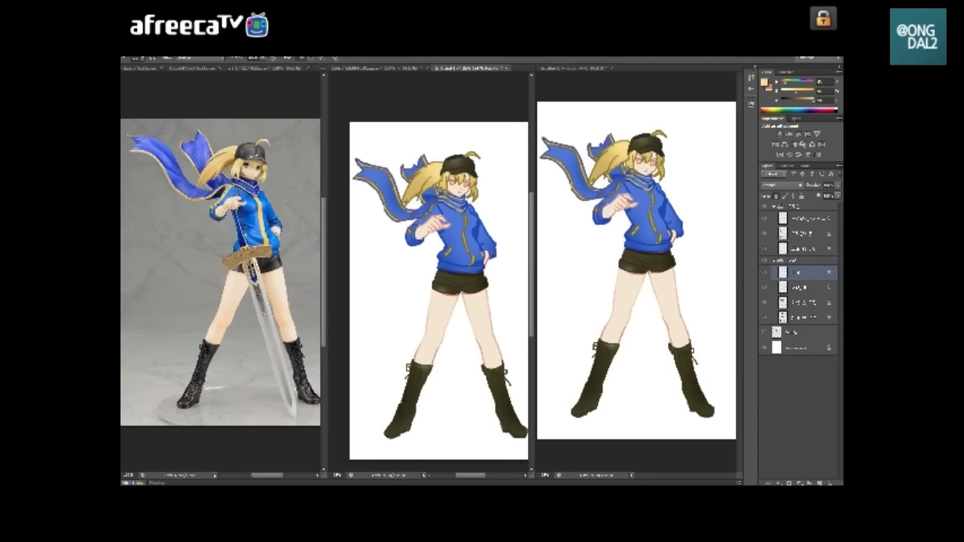
right_click(456, 219)
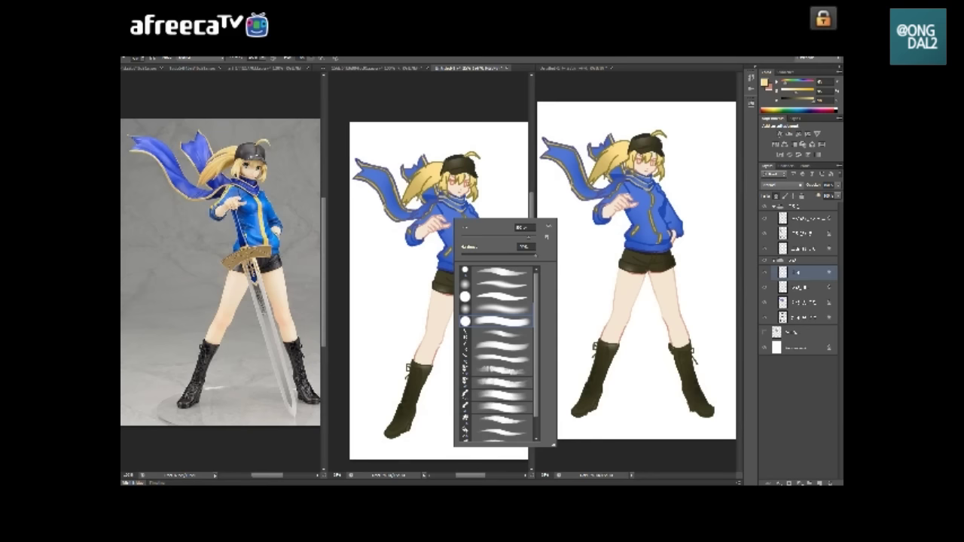
key(Escape)
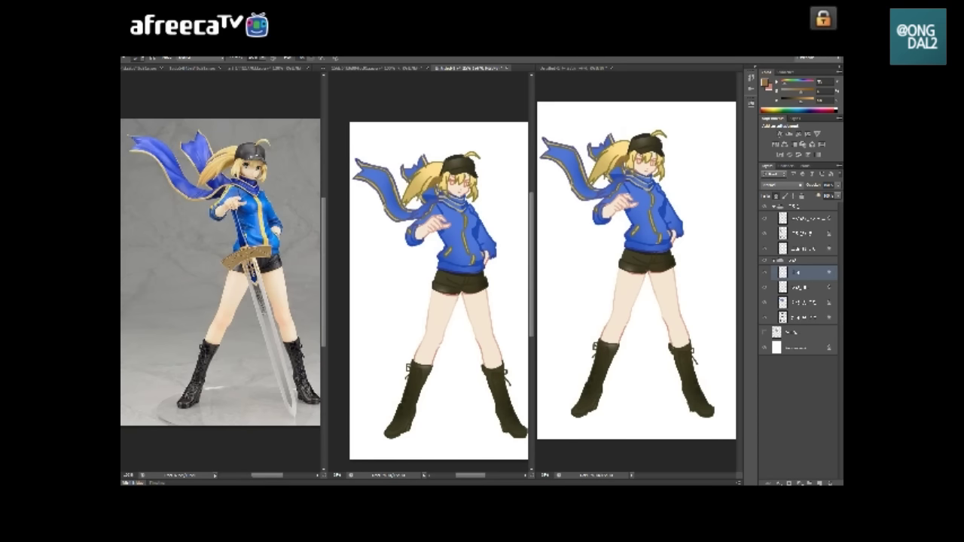
- Shade the knees with a darker skin tone and the jacket folds with a deeper blue
click(799, 248)
click(798, 288)
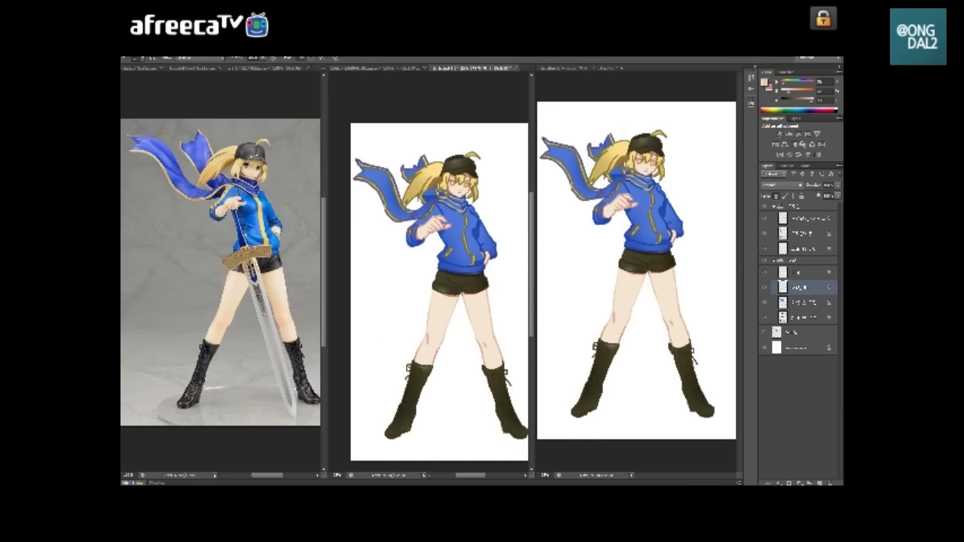
click(804, 302)
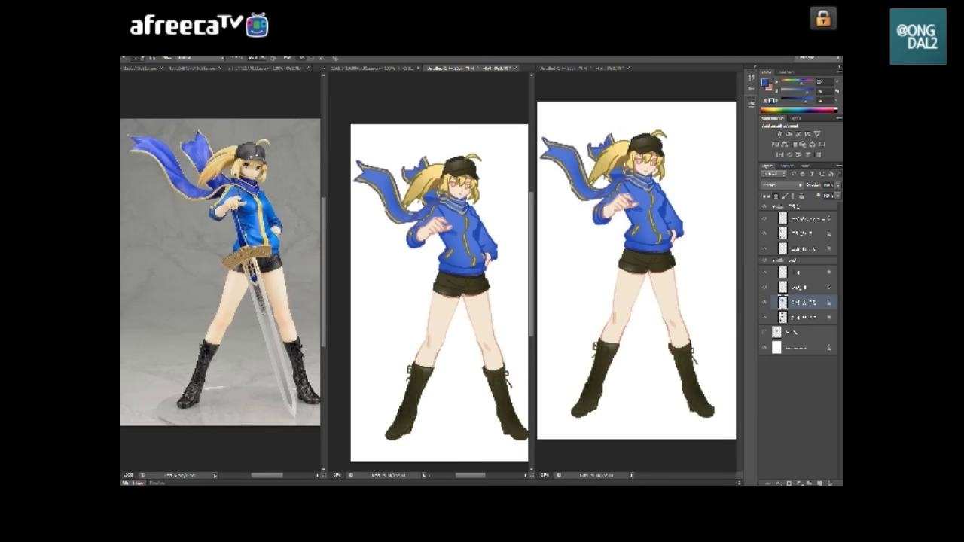
drag(462, 229, 463, 231)
- Colour the irises blue and paint the whites of the eyes on the body layers
click(805, 248)
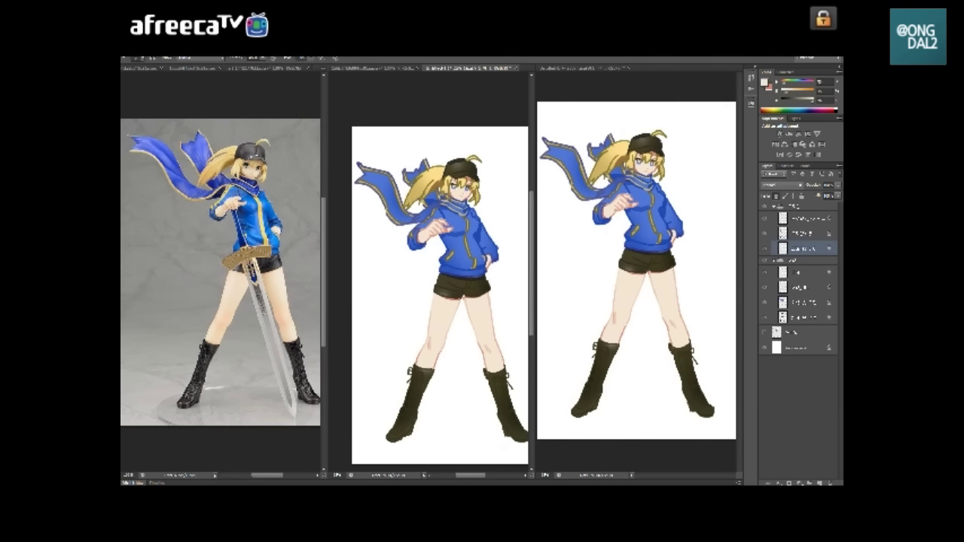
click(805, 287)
key(x)
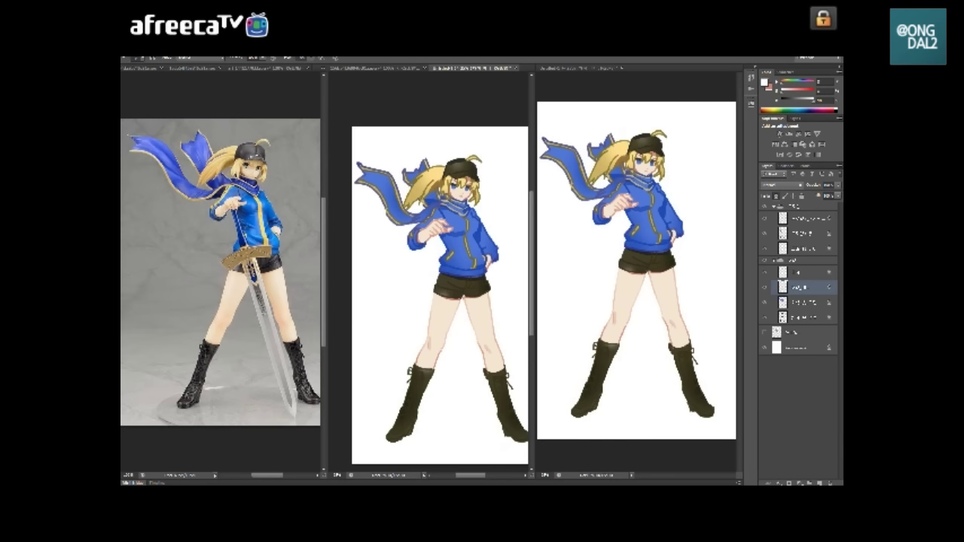
- Refine the hair fill, and rework the cap with a brownish grey on the black clothing fill layer
click(805, 272)
scroll(437, 293, up, 1)
key(d)
right_click(425, 260)
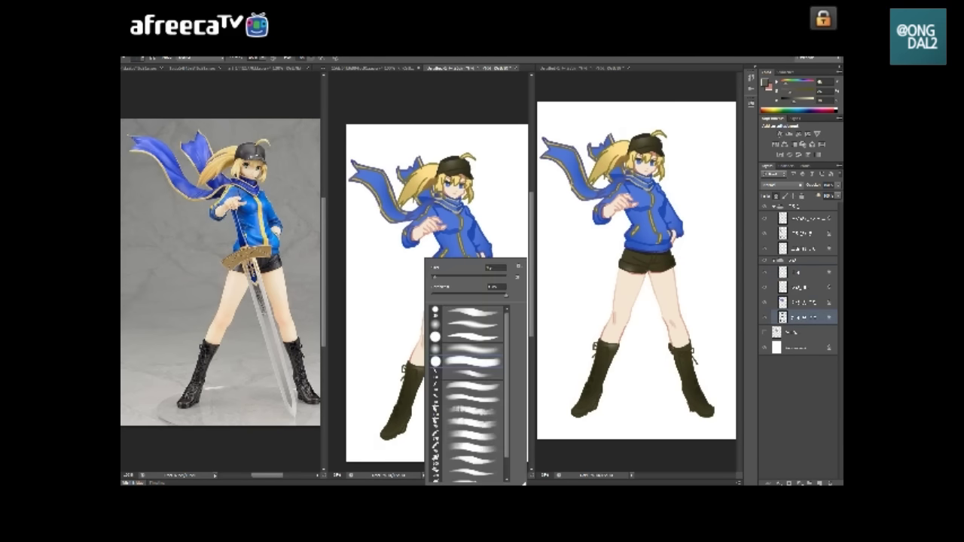
key(Escape)
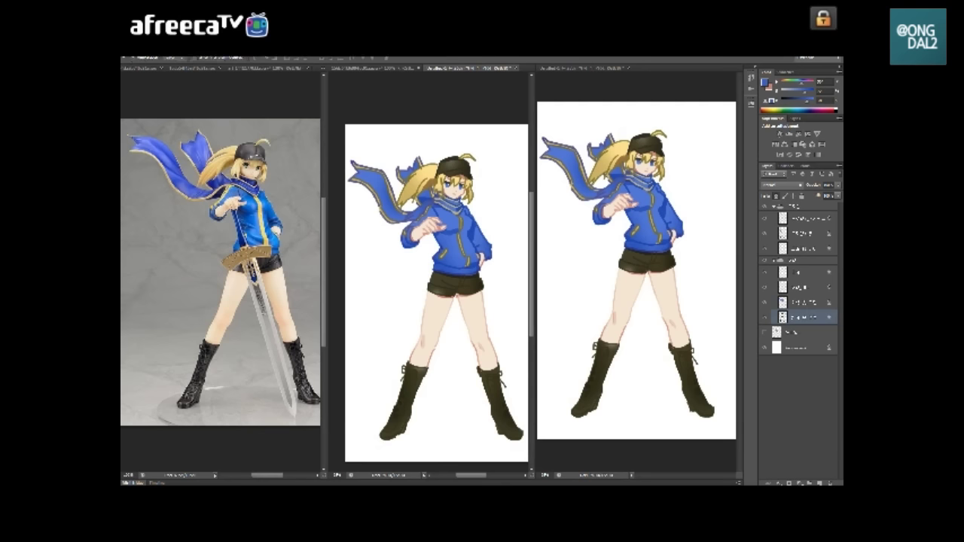
- Add darker blue folds to the jacket and retouch the head outlines on the hair outline layer
click(802, 302)
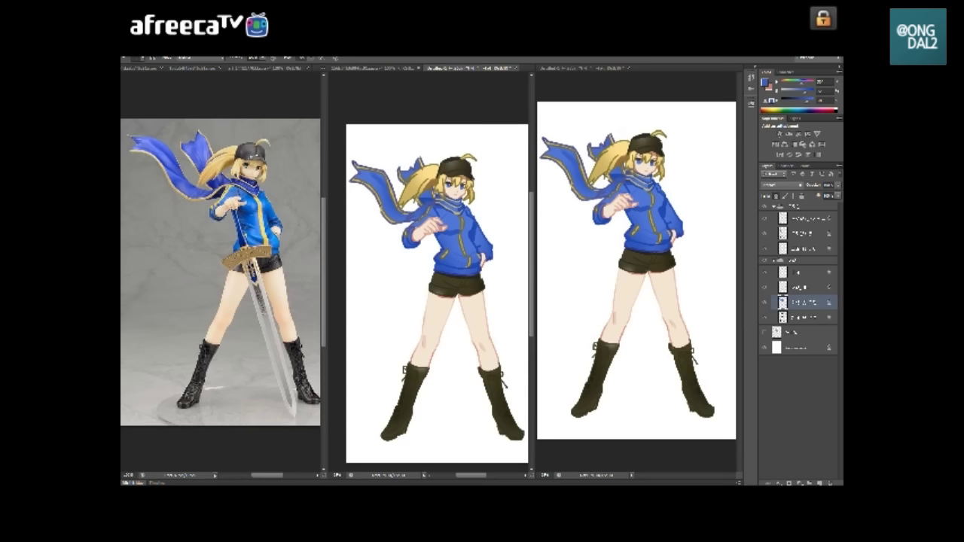
click(802, 317)
right_click(442, 165)
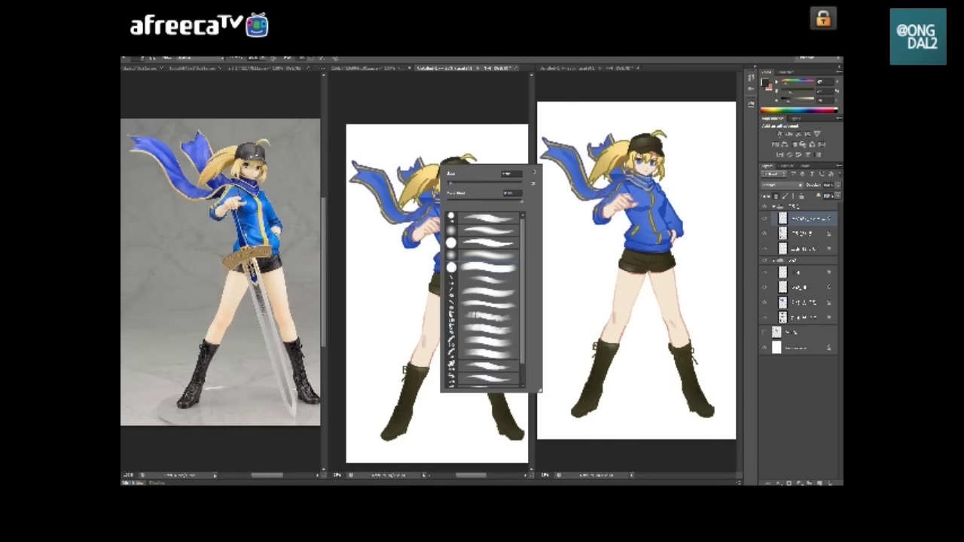
key(Escape)
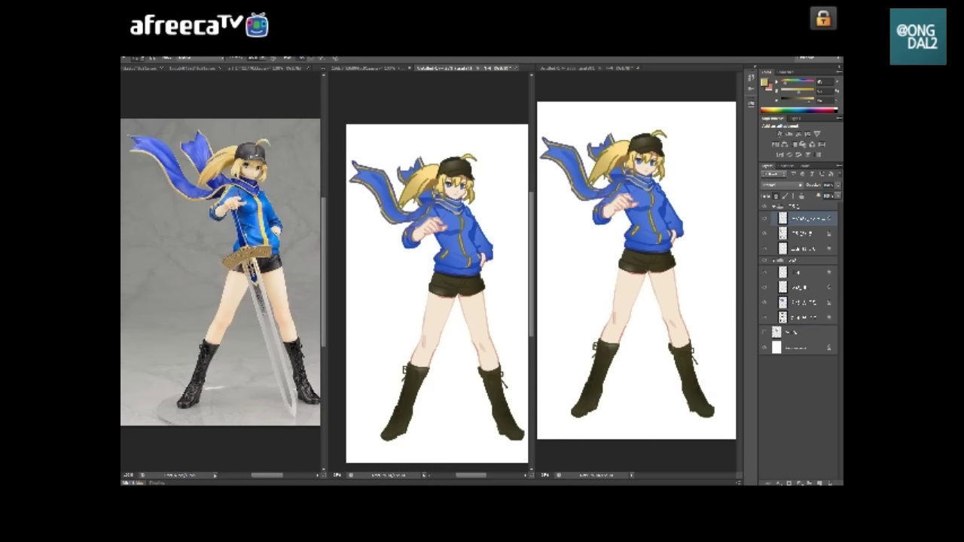
key(ctrl+Tab)
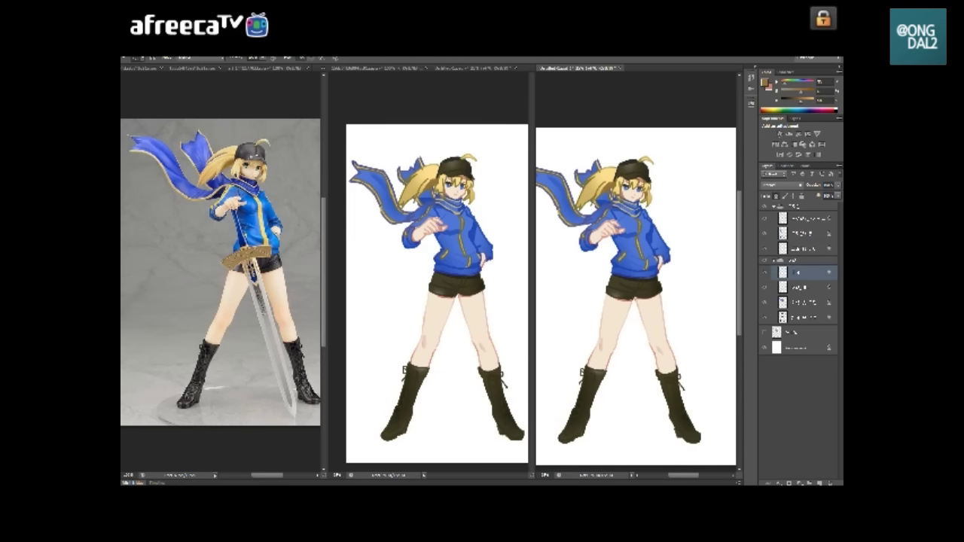
key(ctrl+plus)
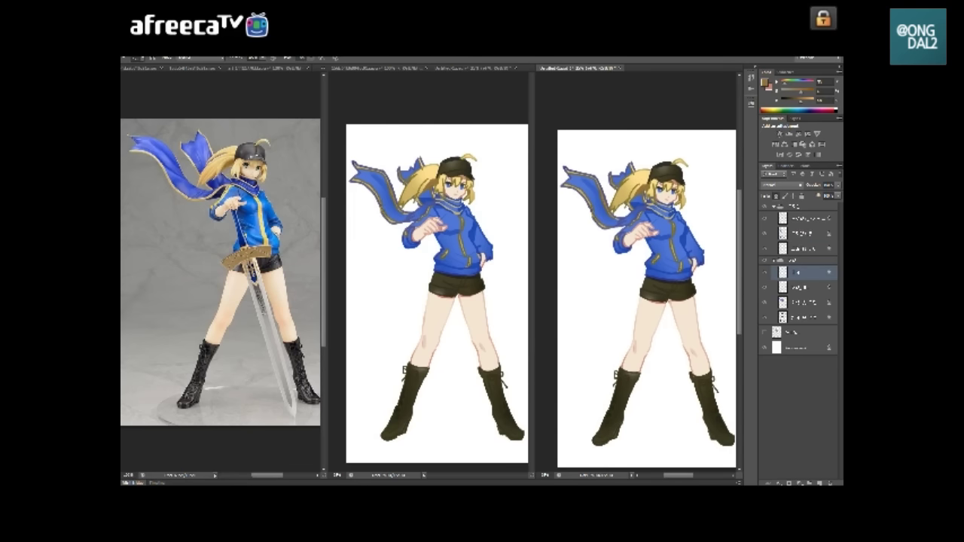
right_click(683, 164)
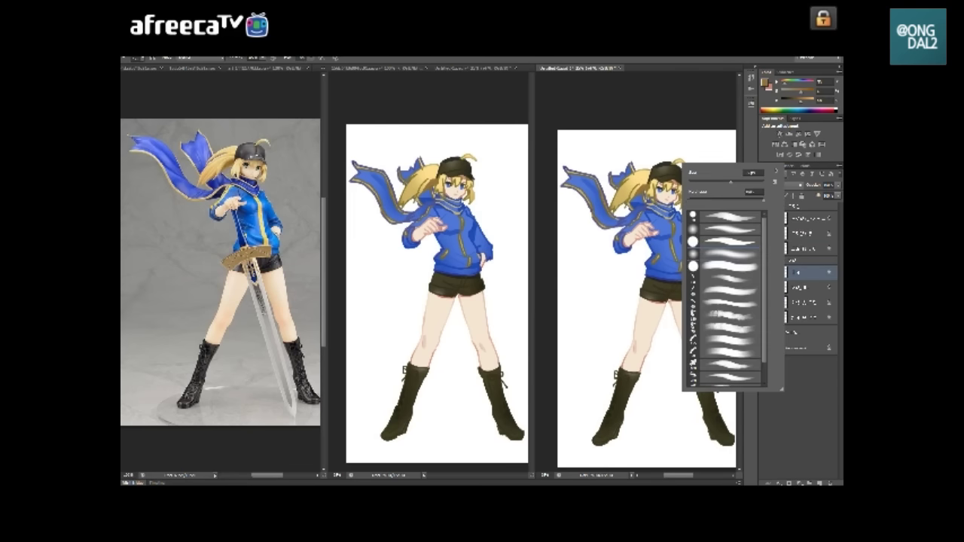
key(Escape)
- Lighten the skin on the body fill layer with Hue/Saturation, using hue +1 and lightness +26
drag(647, 299, 643, 295)
scroll(643, 295, down, 1)
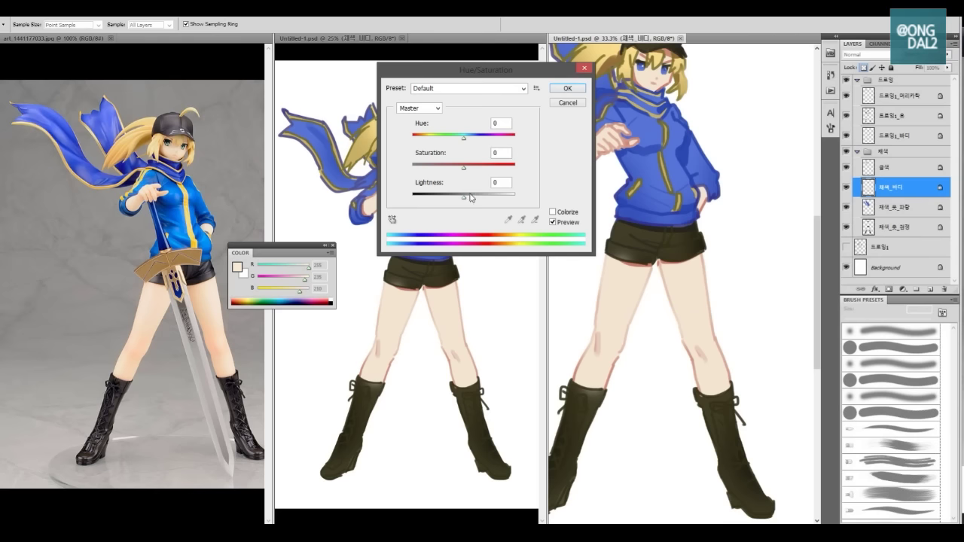
drag(470, 197, 478, 200)
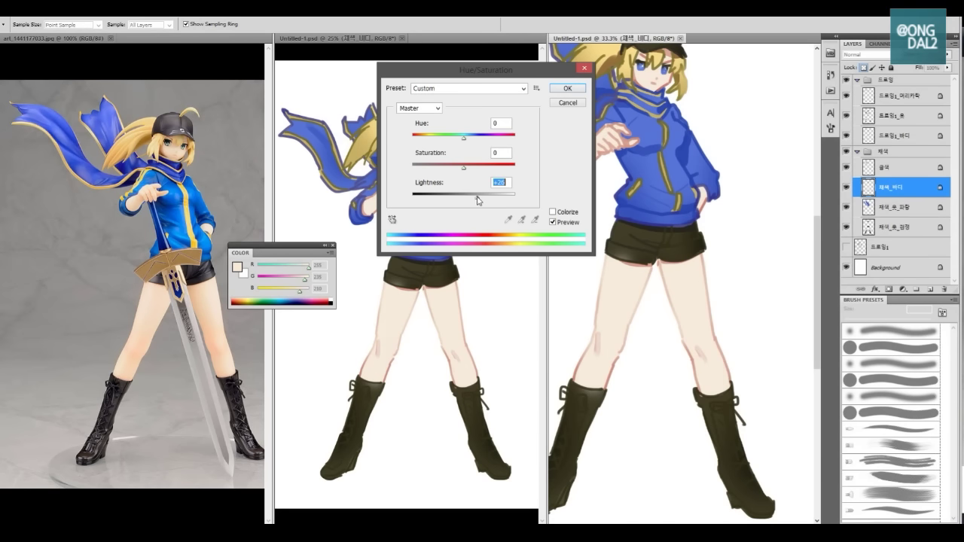
drag(467, 142, 465, 143)
drag(535, 70, 703, 218)
click(723, 371)
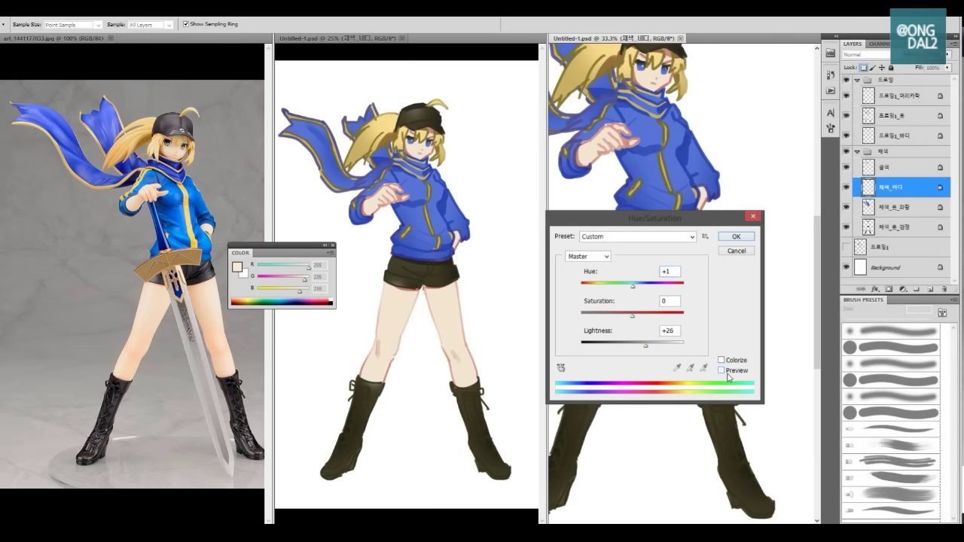
click(727, 374)
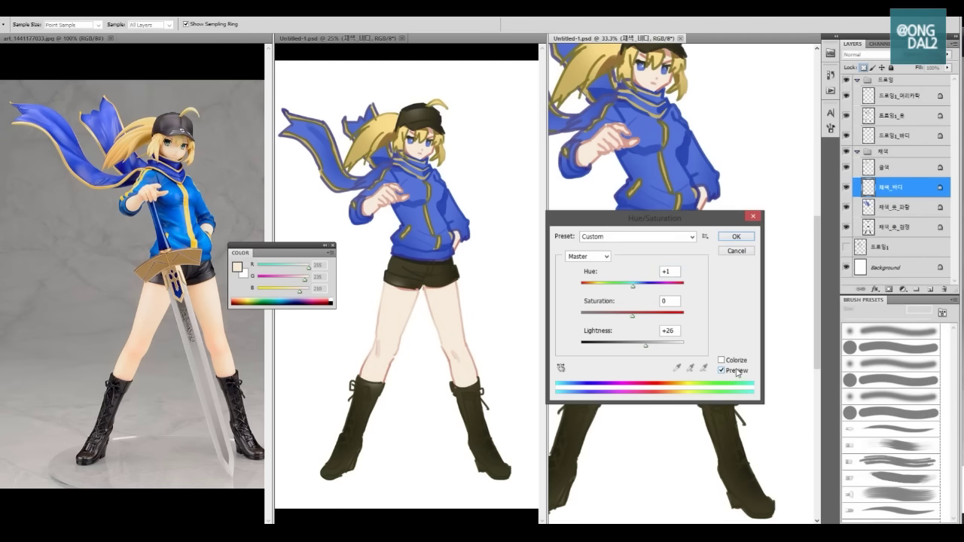
click(739, 236)
- Softly shade the skin of the legs with a 131 px soft brush and a peach tone (242, 194, 173)
key(b)
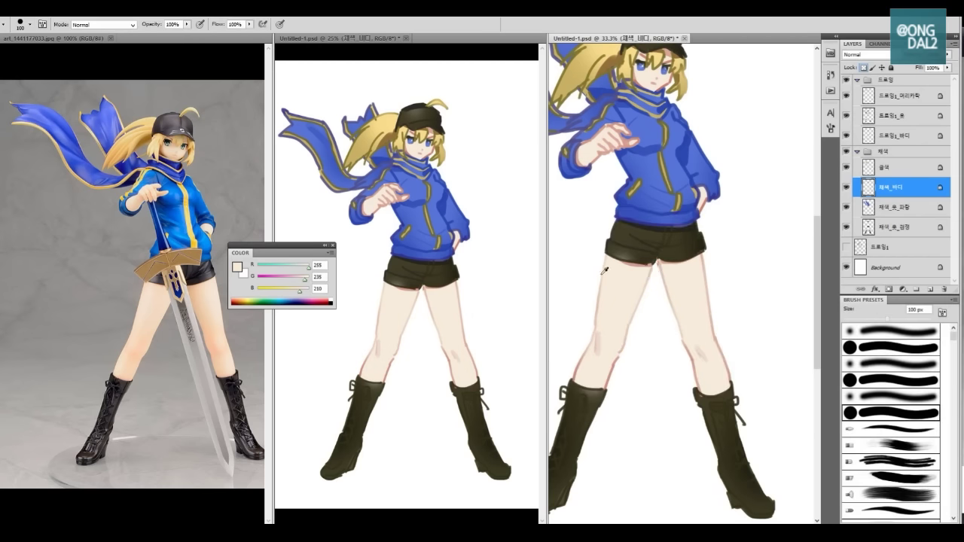
right_click(626, 326)
click(690, 389)
drag(669, 348, 676, 347)
key(Return)
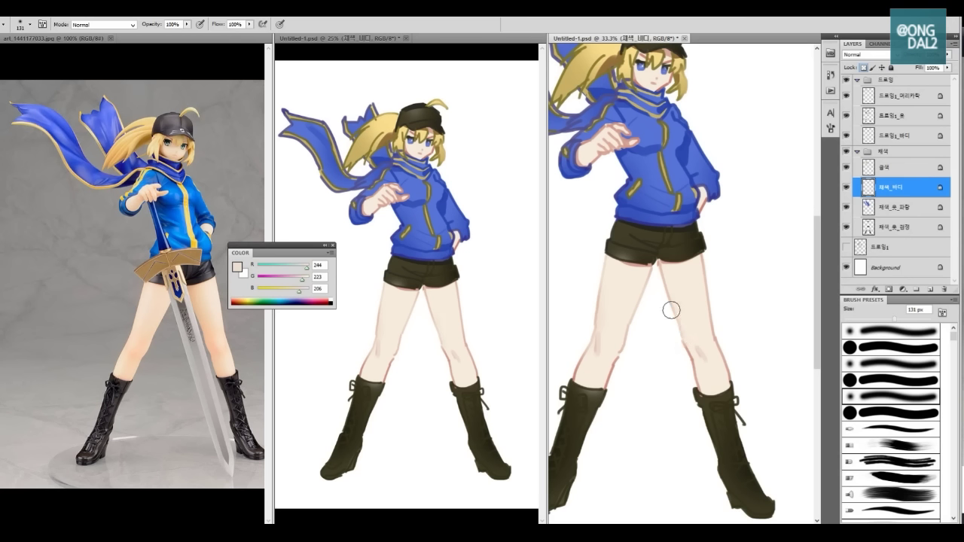
drag(305, 269, 309, 268)
alt+click(684, 334)
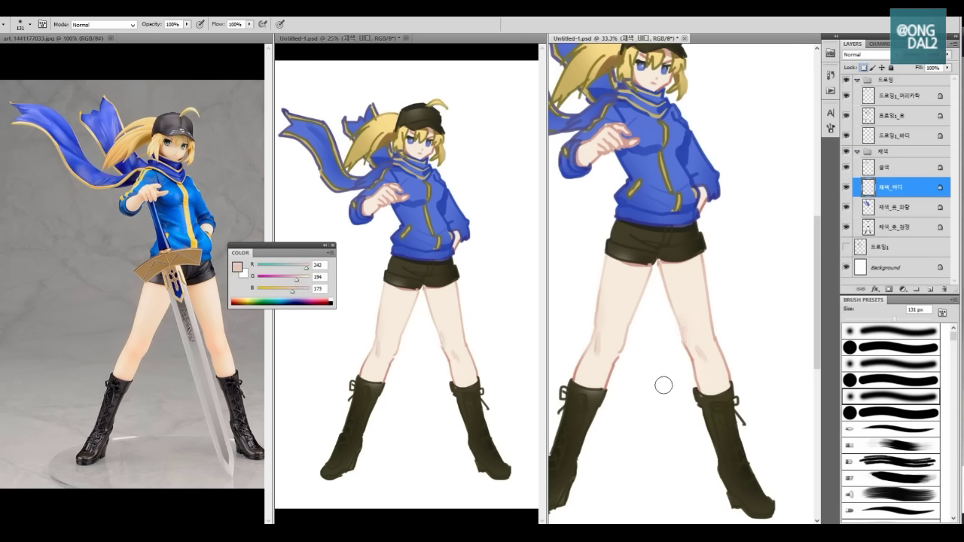
drag(663, 327, 676, 349)
drag(669, 284, 668, 291)
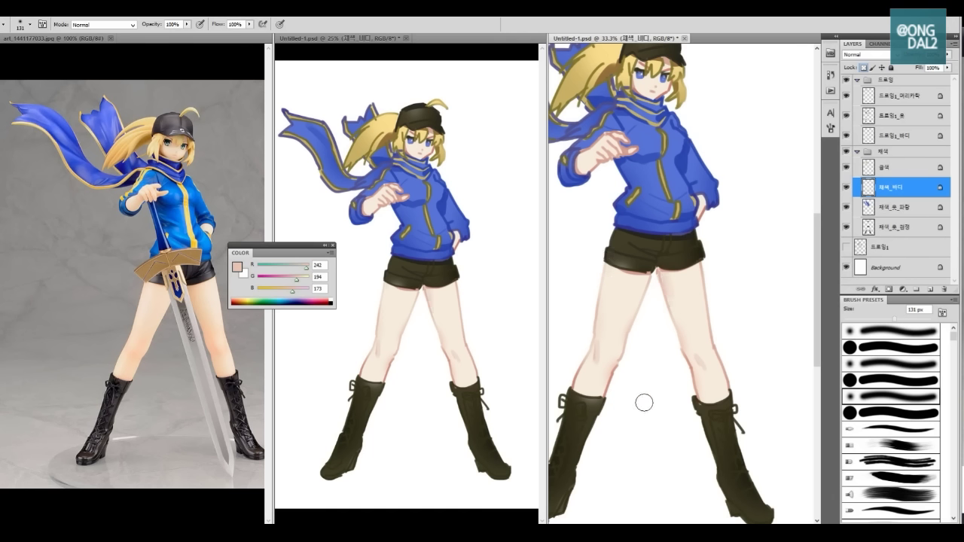
- Retouch the hand and leg skin with sampled tones, alternating hard and soft brushes up to 150 px
drag(644, 247, 668, 282)
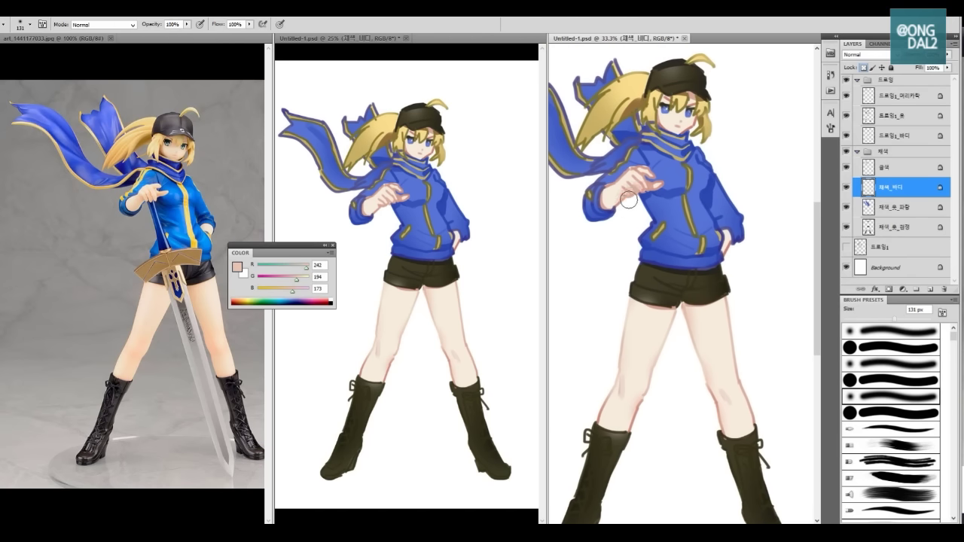
alt+click(630, 174)
click(908, 411)
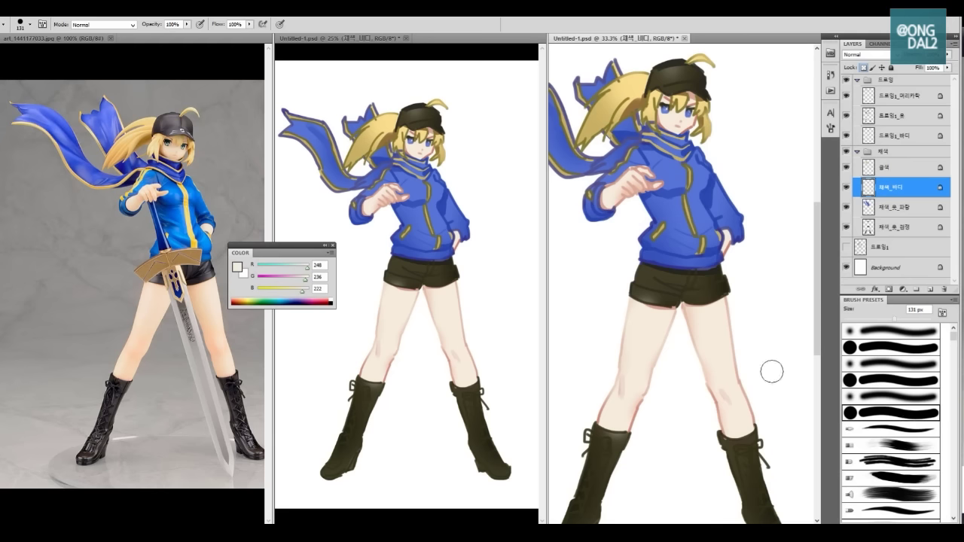
alt+click(635, 174)
alt+click(631, 184)
click(890, 395)
alt+click(642, 406)
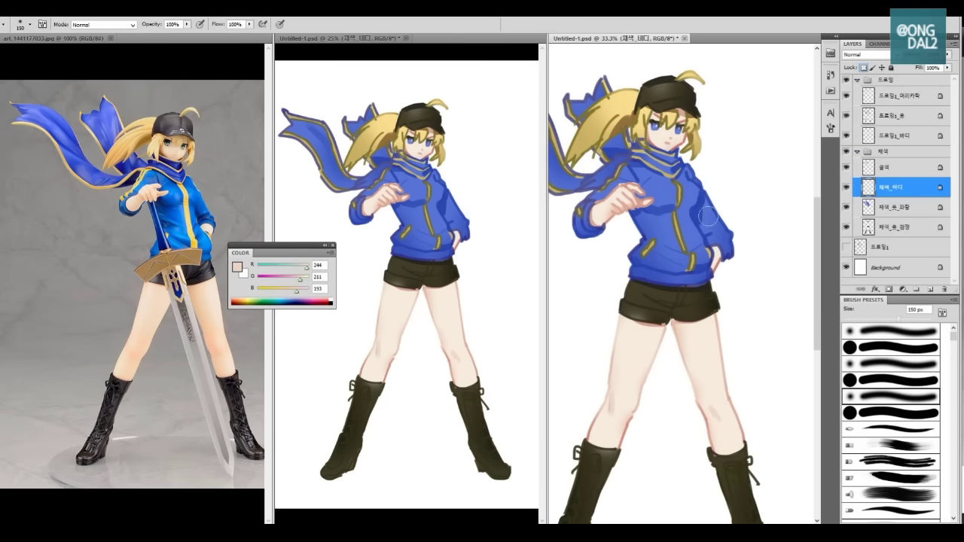
- Recolour the leg and face lines on the body outline layer in lighter pinks (252, 171, 156) with a 90 px soft brush
ctrl+click(642, 405)
alt+click(635, 422)
drag(294, 277, 273, 290)
key(bracketleft)
key(bracketleft)
key(bracketleft)
key(bracketleft)
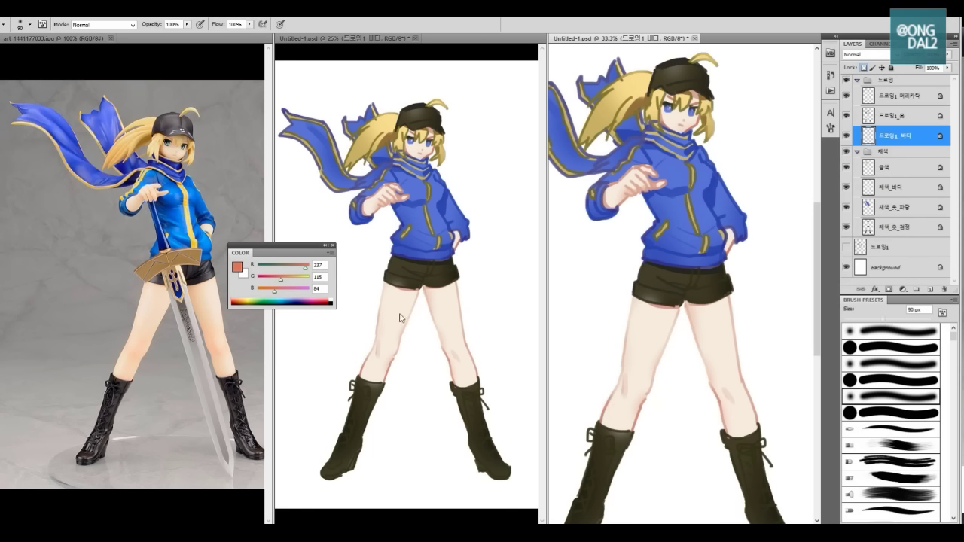
click(291, 277)
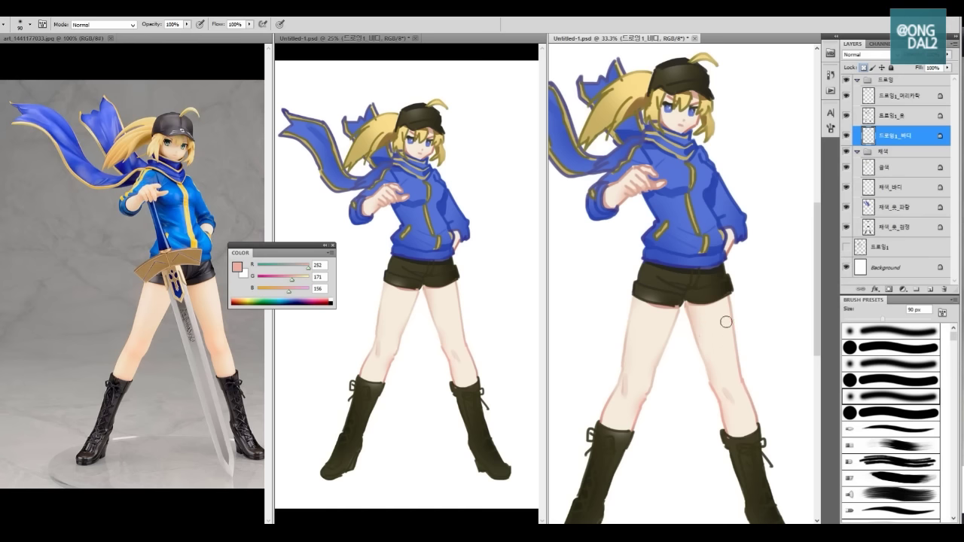
alt+click(695, 320)
drag(725, 301, 737, 359)
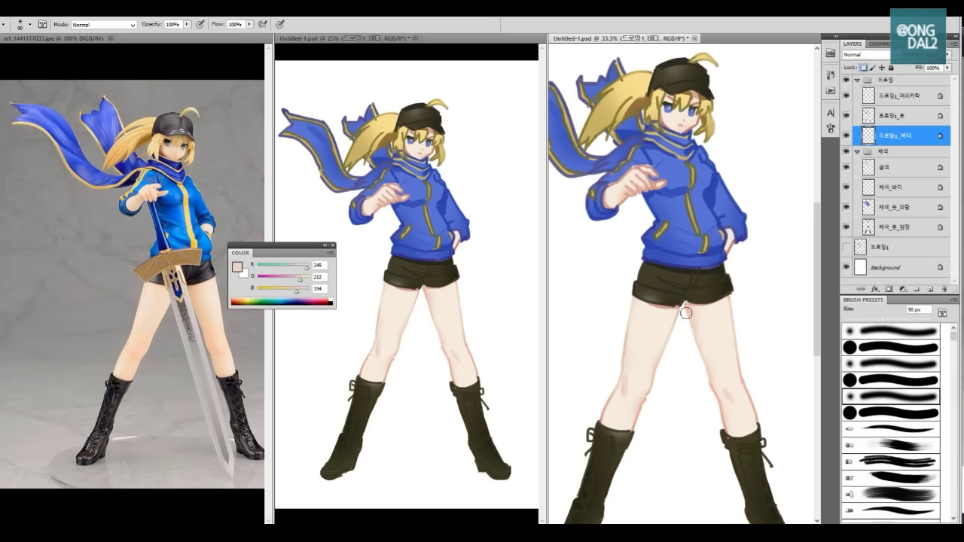
click(690, 120)
- Brighten the ponytail on the gold fill layer with pale yellow (255, 242, 140) and a 200 px soft brush
key(v)
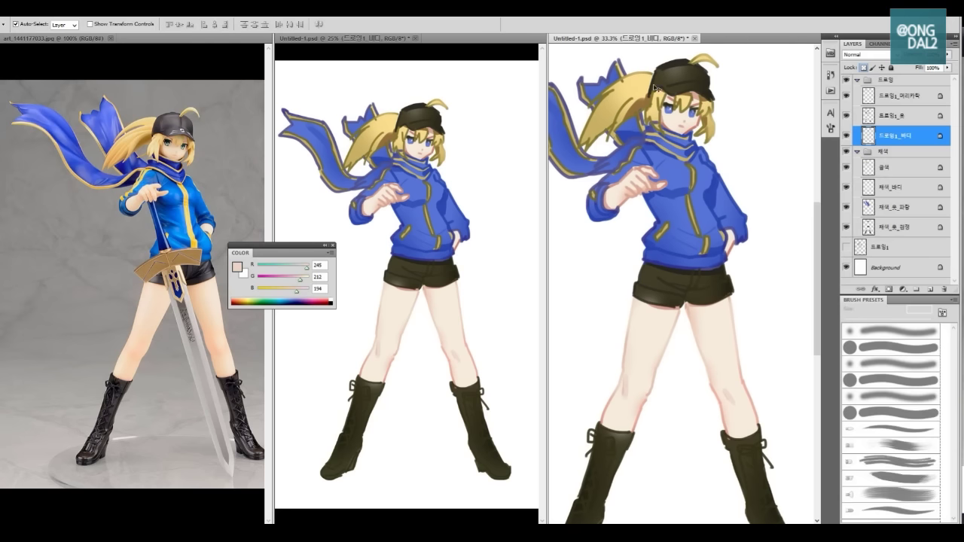
click(642, 85)
key(b)
alt+click(635, 90)
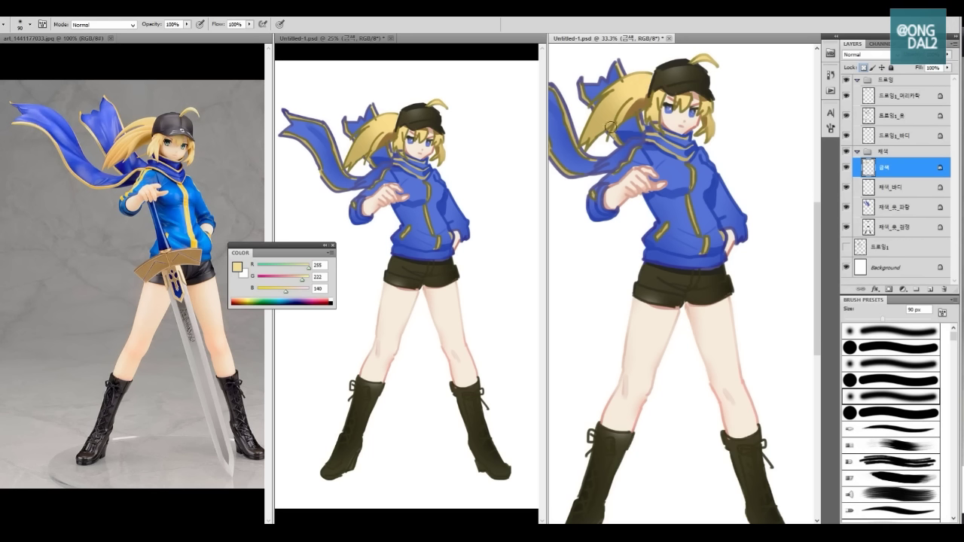
drag(302, 283, 306, 283)
key(bracketright)
key(bracketright)
key(bracketright)
key(bracketright)
key(bracketright)
drag(614, 94, 611, 105)
key(ctrl+z)
key(ctrl+z)
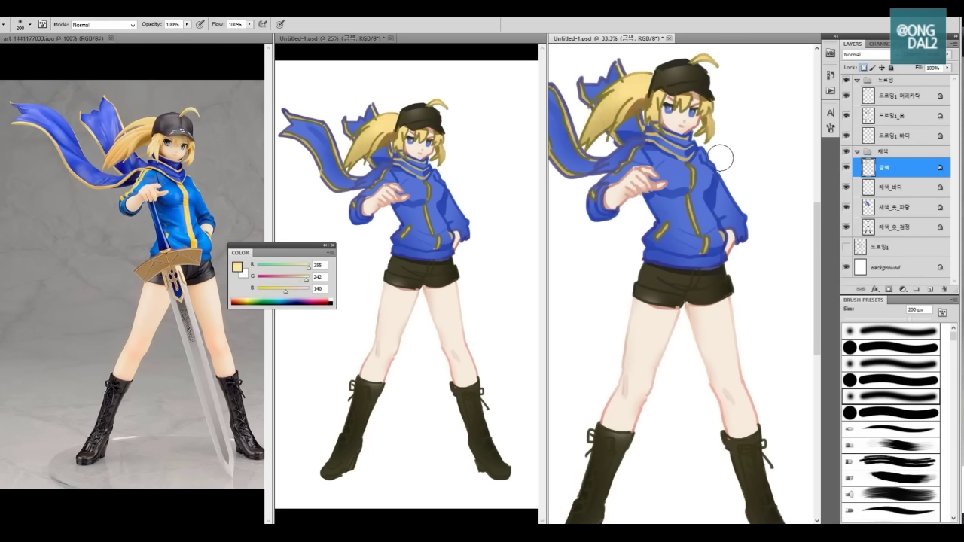
- Add highlights to the side hair beside the face with a smaller brush and light yellow (248, 237, 134)
key(bracketleft)
key(bracketleft)
key(bracketleft)
key(bracketleft)
key(bracketleft)
click(709, 120)
drag(715, 119, 716, 133)
click(302, 281)
- On the blue clothing fill layer, sample the jacket's dark blue (32, 75, 181) and enlarge the soft brush to 200 px
key(v)
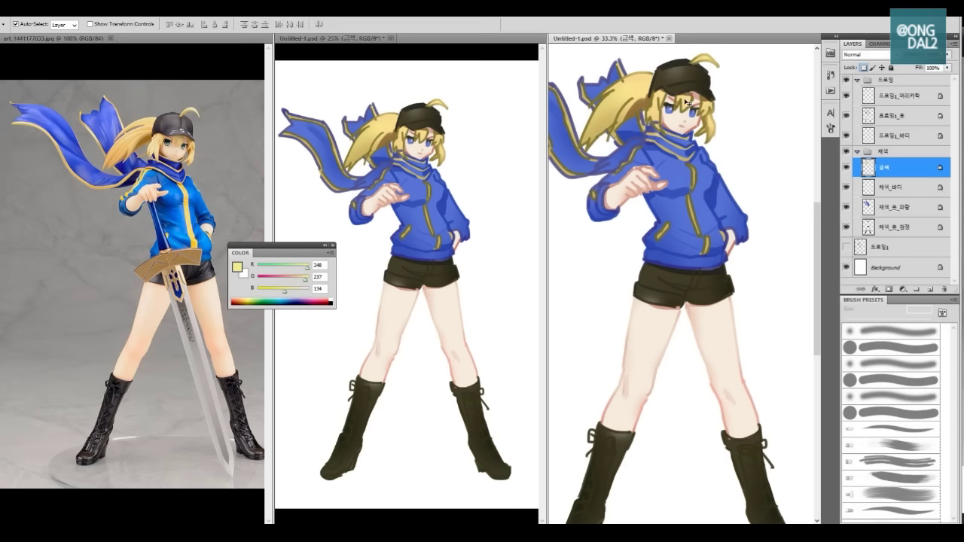
click(670, 209)
key(b)
alt+click(656, 194)
key(bracketright)
key(bracketright)
key(bracketright)
key(bracketright)
key(bracketright)
key(bracketright)
key(bracketright)
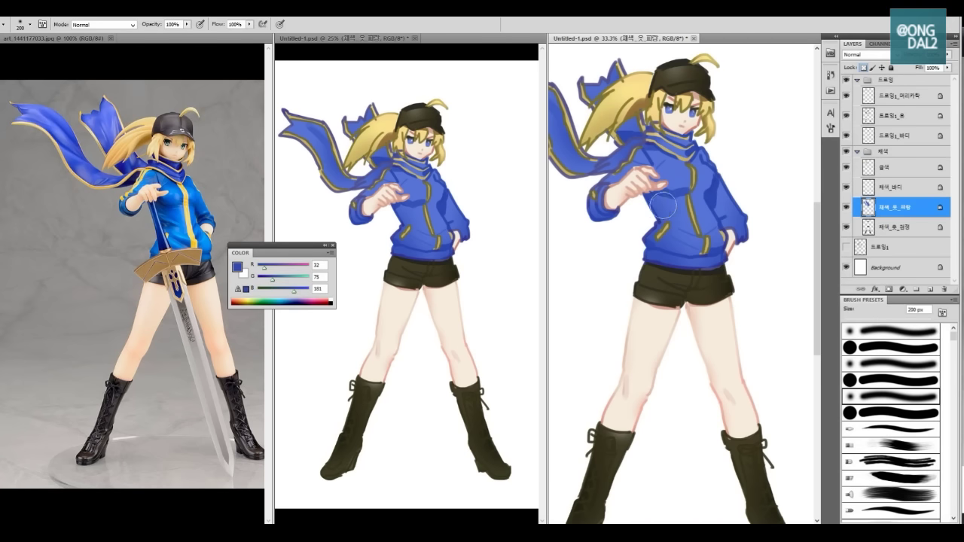
key(ctrl+b)
click(849, 225)
drag(829, 204, 775, 208)
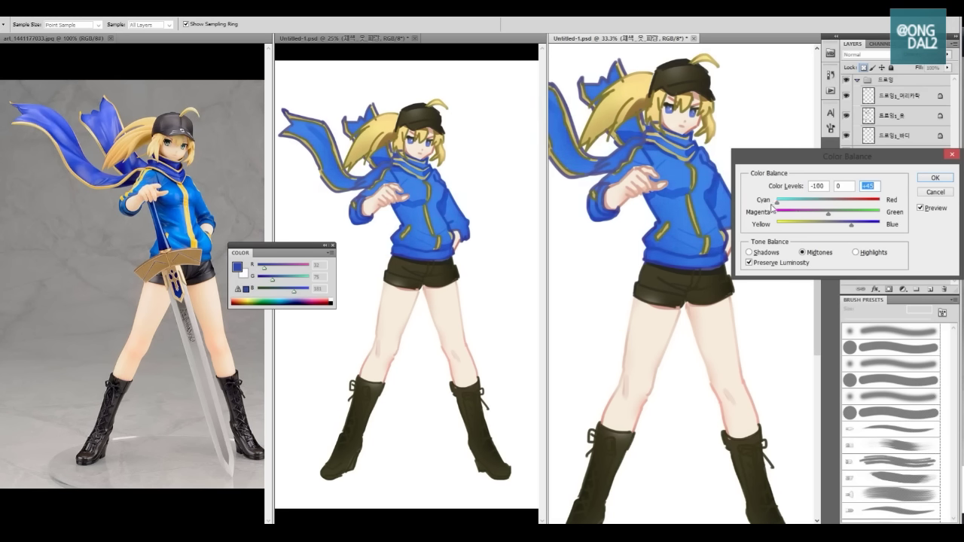
drag(768, 205, 770, 205)
key(Escape)
- Shift the blue clothing fill towards cyan and blue with Color Balance
key(ctrl+b)
drag(818, 208, 841, 229)
click(934, 178)
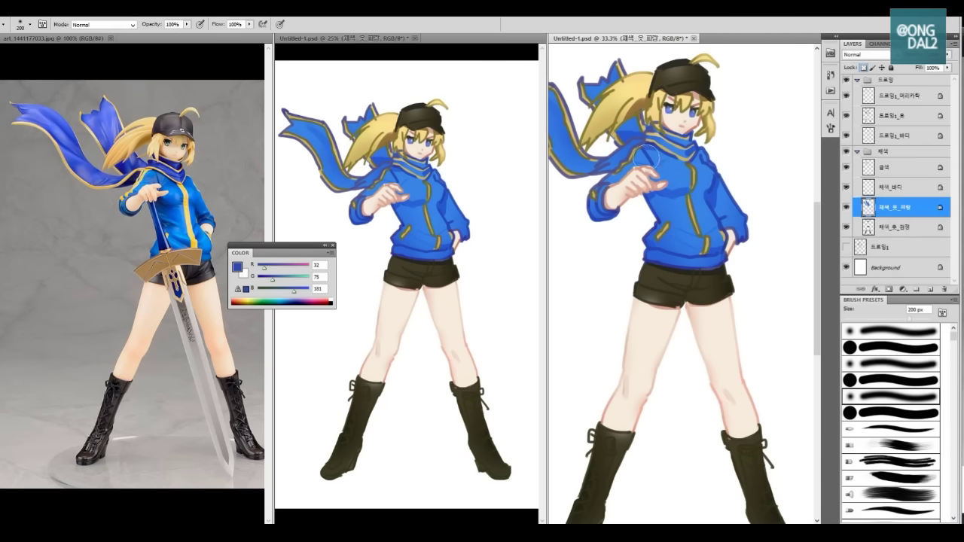
- Shade the folds of the jacket and scarf in dark blue (32, 75, 181) with a 90 px soft brush
key(bracketleft)
key(bracketleft)
key(bracketleft)
key(bracketleft)
drag(611, 220, 660, 232)
drag(716, 166, 704, 163)
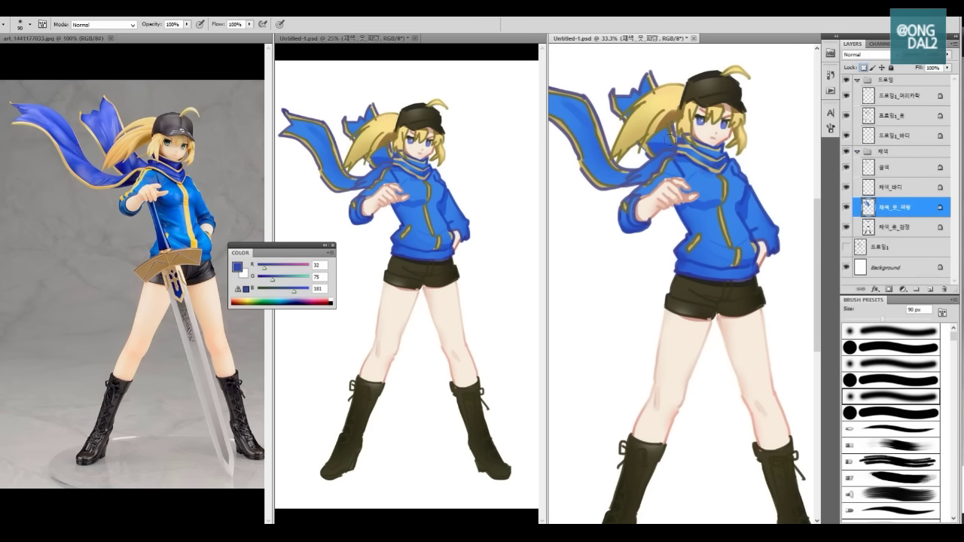
mouse_move(598, 119)
mouse_down()
mouse_move(645, 117)
mouse_move(642, 146)
mouse_move(641, 128)
mouse_move(669, 159)
mouse_up()
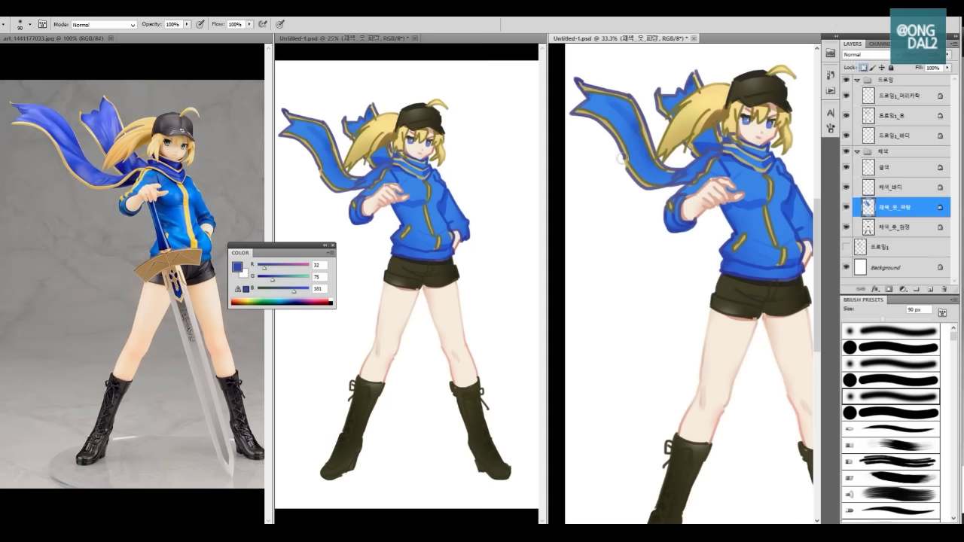
- Desaturate the black clothing fill layer with Hue/Saturation, setting the saturation to -73
scroll(575, 146, down, 2)
key(alt+bracketleft)
key(ctrl+u)
drag(620, 318, 597, 316)
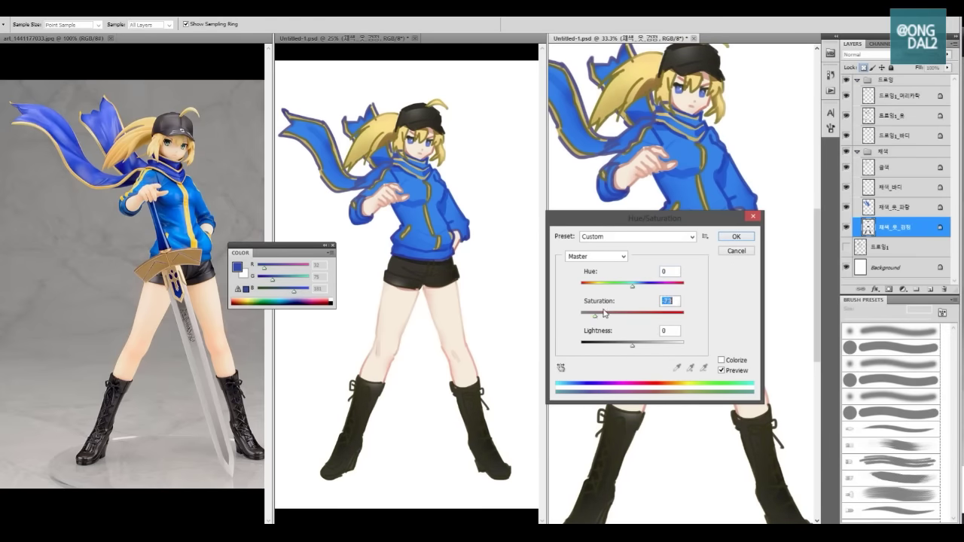
key(Return)
- Retouch the shorts with sampled dark greys (84, 83, 78 and 69, 67, 62) using a 150 px soft brush
key(b)
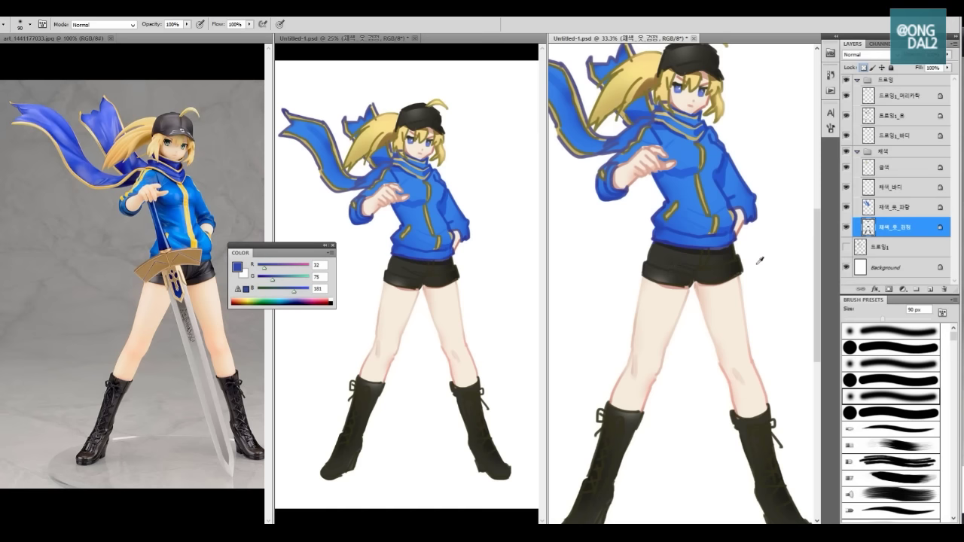
alt+click(660, 275)
key(bracketright)
key(bracketright)
key(bracketright)
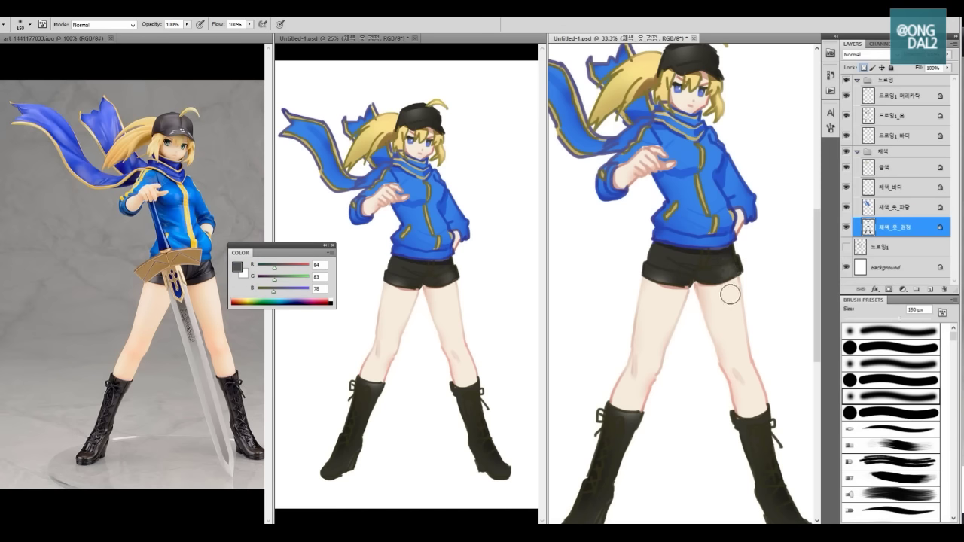
alt+click(663, 272)
alt+click(661, 261)
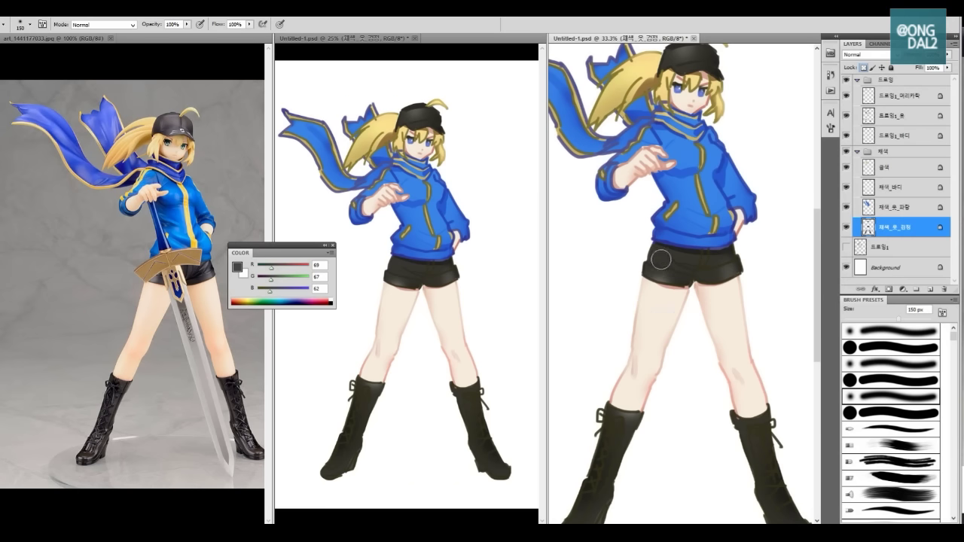
- Brush the dark grey (69, 67, 62) softly over the feet of both boots
drag(664, 322, 663, 295)
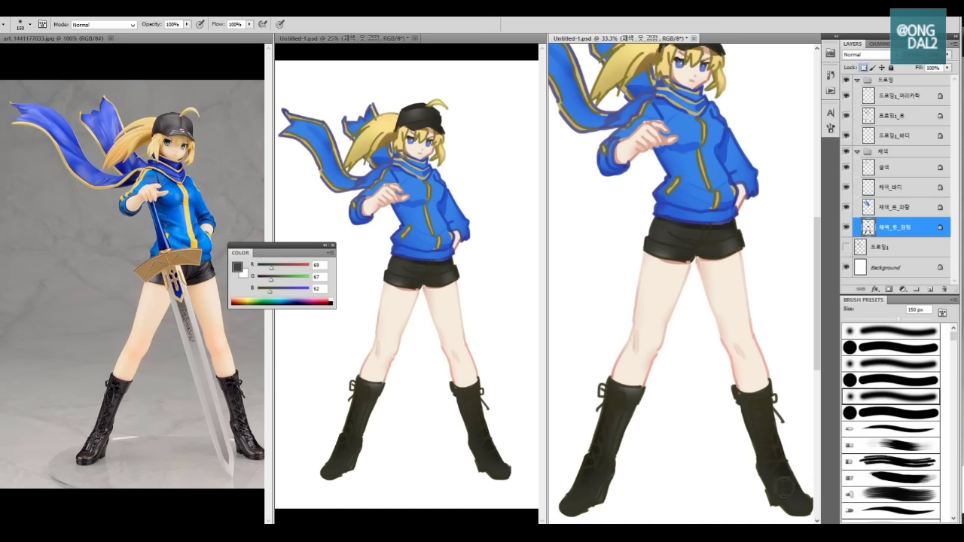
drag(785, 487, 767, 456)
drag(604, 470, 576, 490)
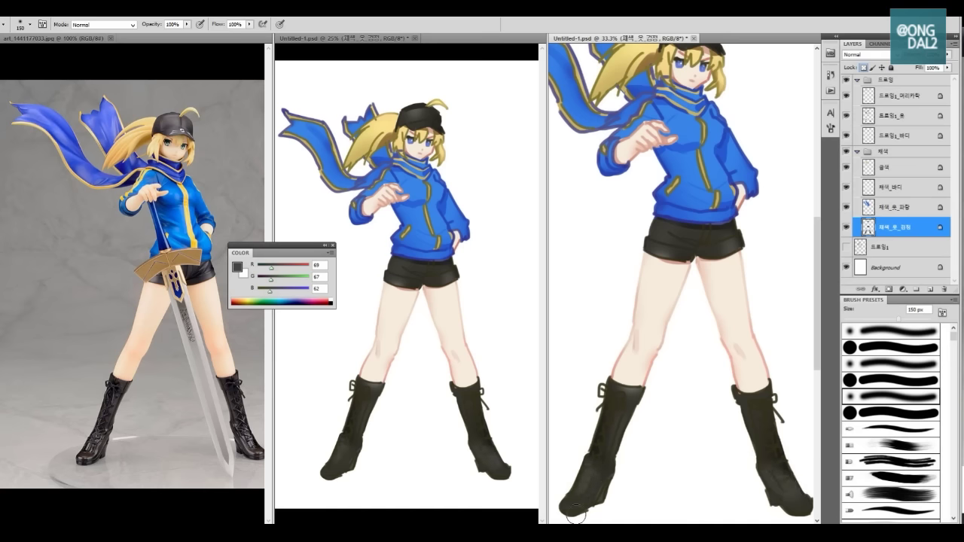
- Paint black (0, 0, 0) along the waist of the shorts with a 150 px hard brush and shade the lower seam softly
right_click(707, 407)
click(812, 468)
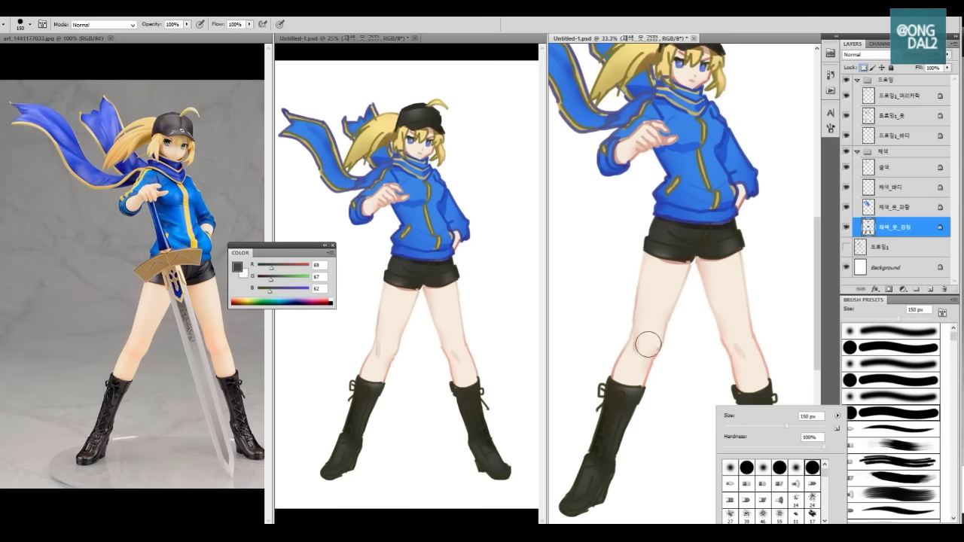
key(Return)
key(x)
alt+click(688, 235)
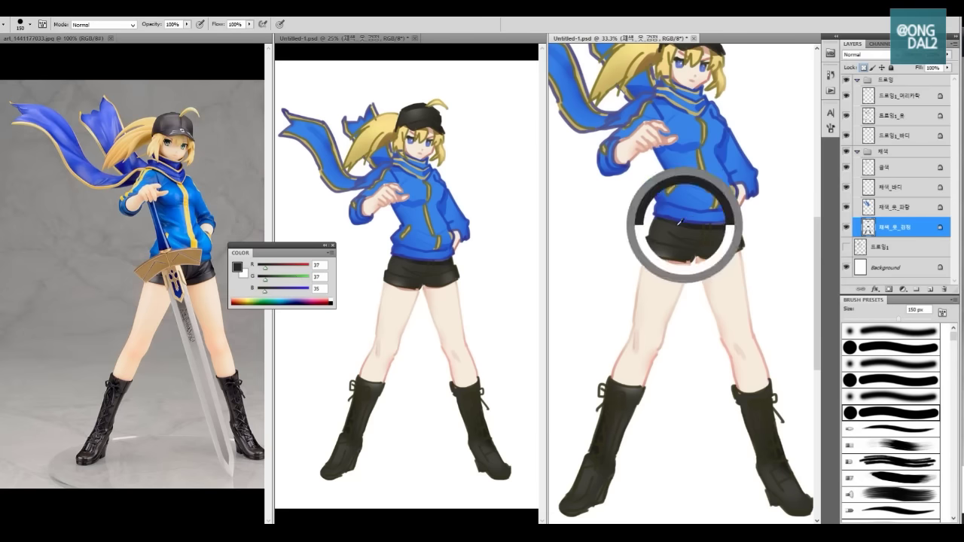
click(333, 300)
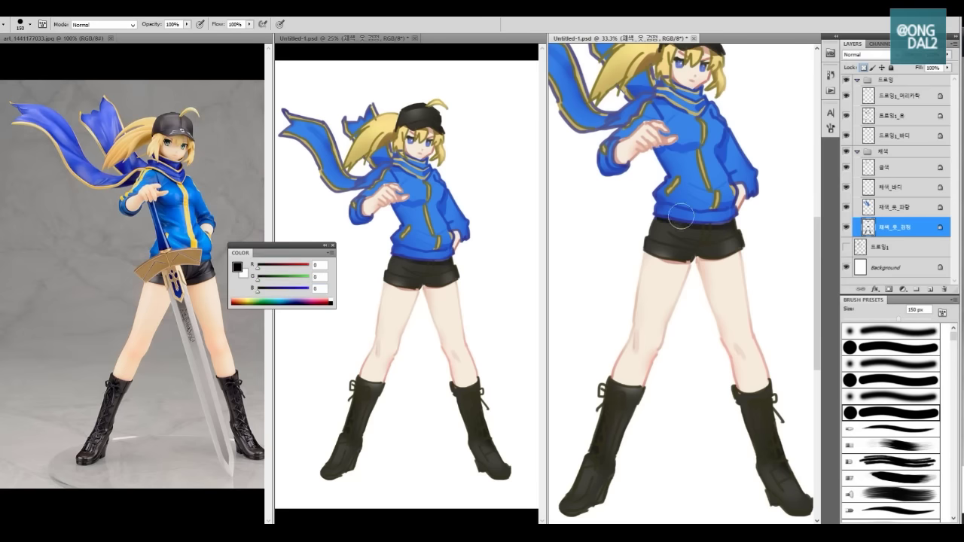
drag(658, 224, 736, 227)
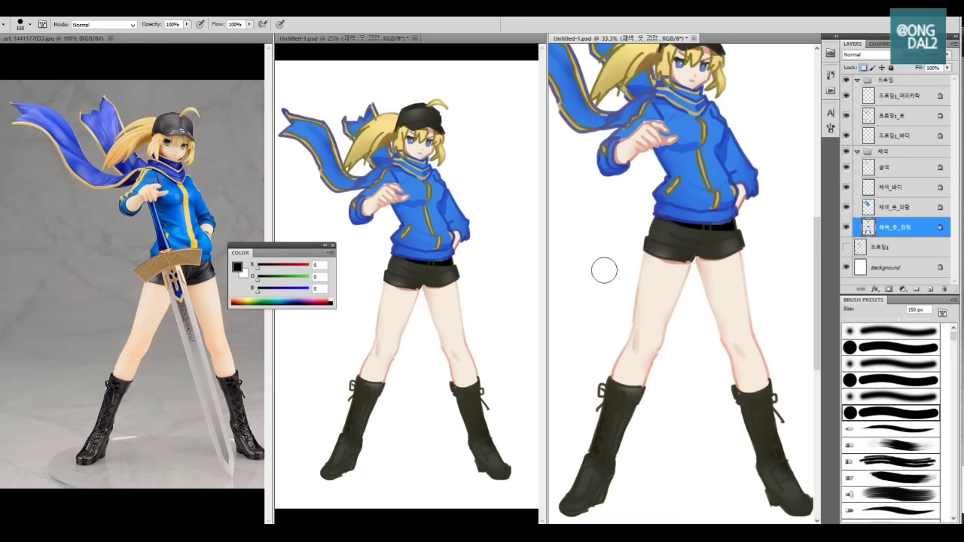
key(comma)
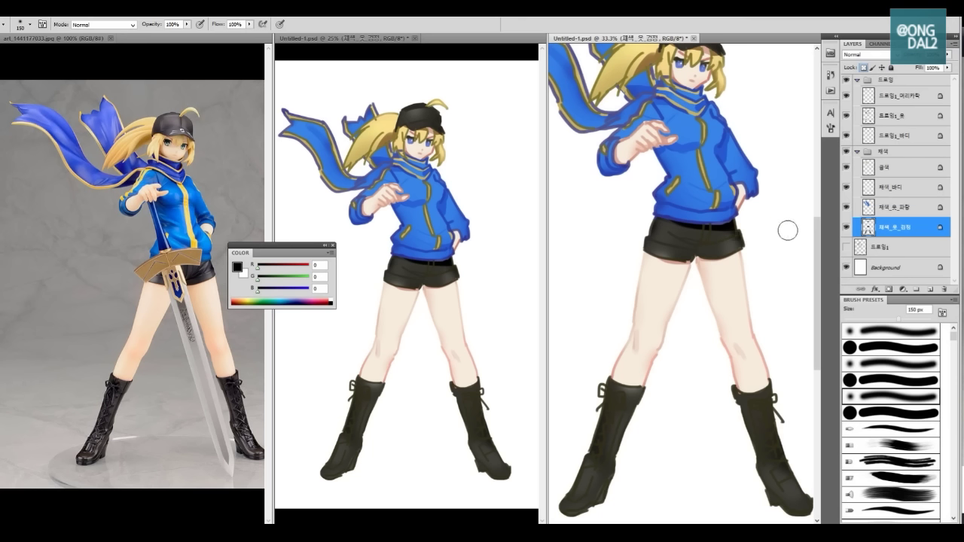
mouse_move(687, 257)
mouse_down()
mouse_move(696, 290)
mouse_move(697, 259)
mouse_up()
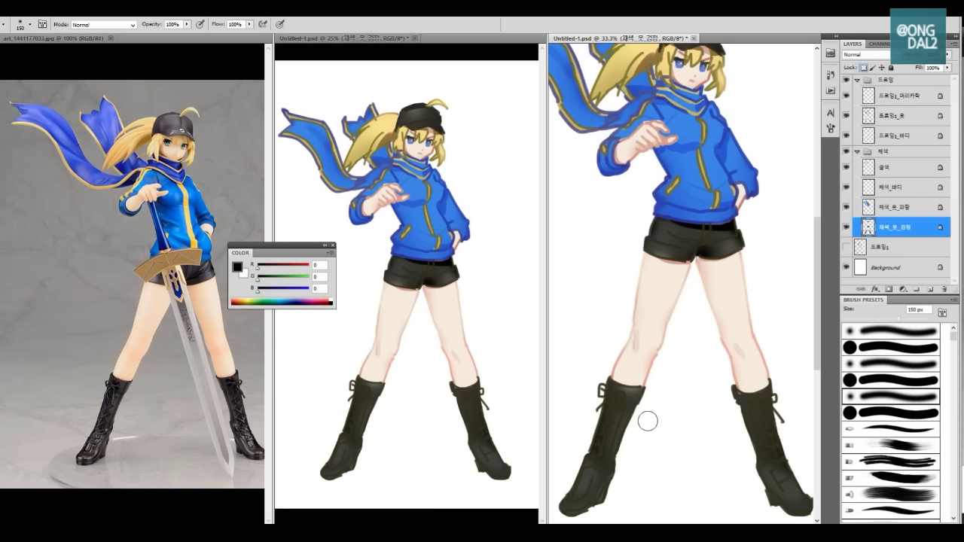
- Shade the toes and ankles of both boots in black with an 80 px soft brush
key(bracketleft)
key(bracketleft)
key(bracketleft)
key(bracketleft)
key(bracketleft)
key(bracketleft)
key(bracketleft)
click(577, 505)
click(795, 510)
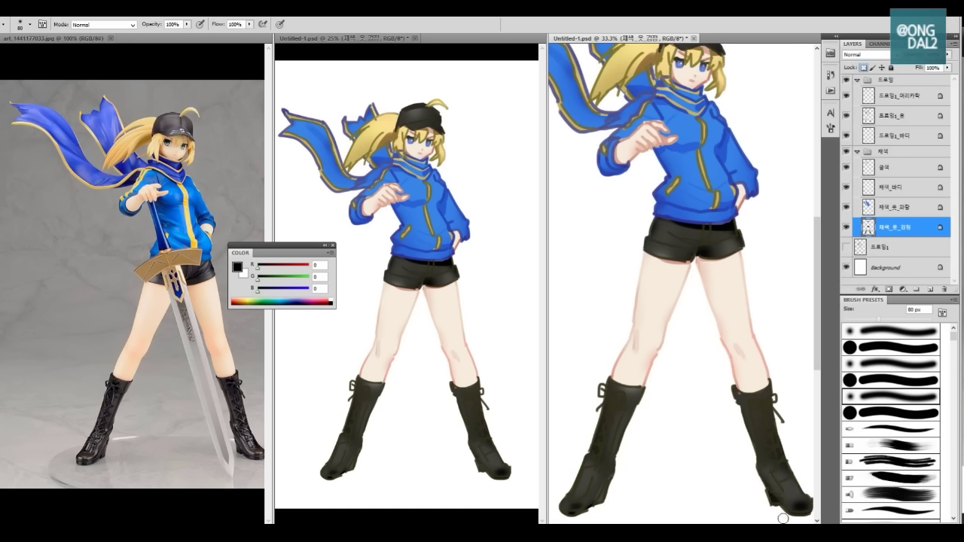
click(751, 446)
drag(630, 434, 622, 448)
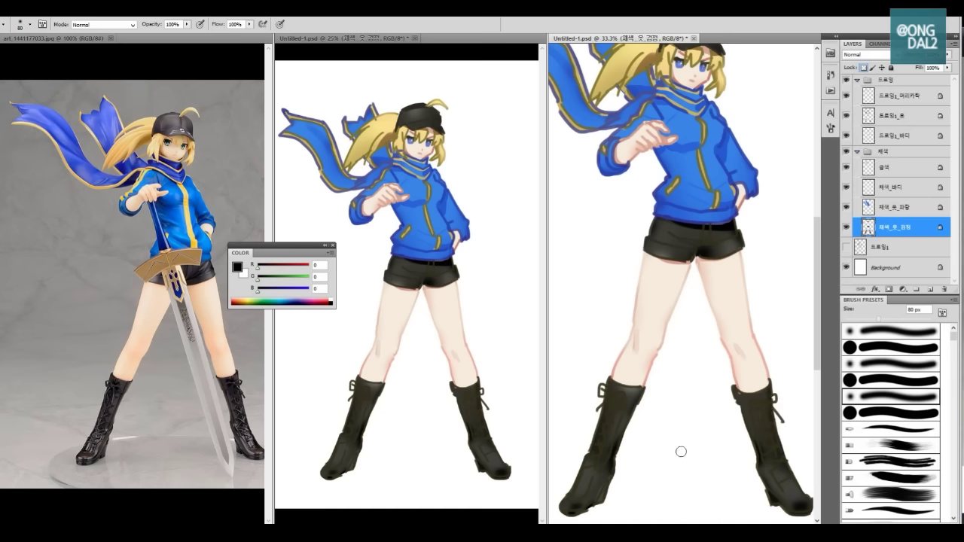
- Darken the boot and shorts linework on the clothing outline layer in black with 175 px and 150 px soft brushes
ctrl+click(605, 456)
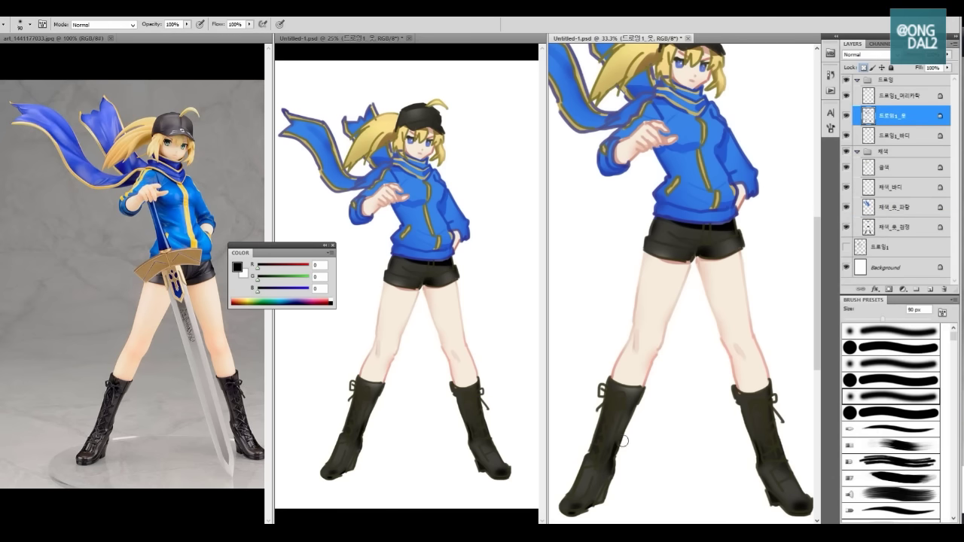
key(bracketright)
key(bracketright)
key(bracketright)
key(bracketright)
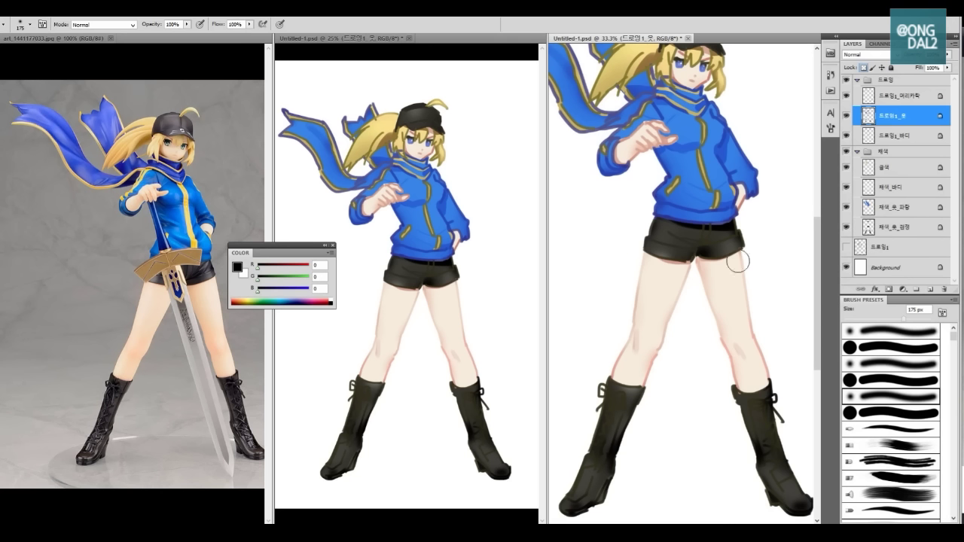
key(bracketleft)
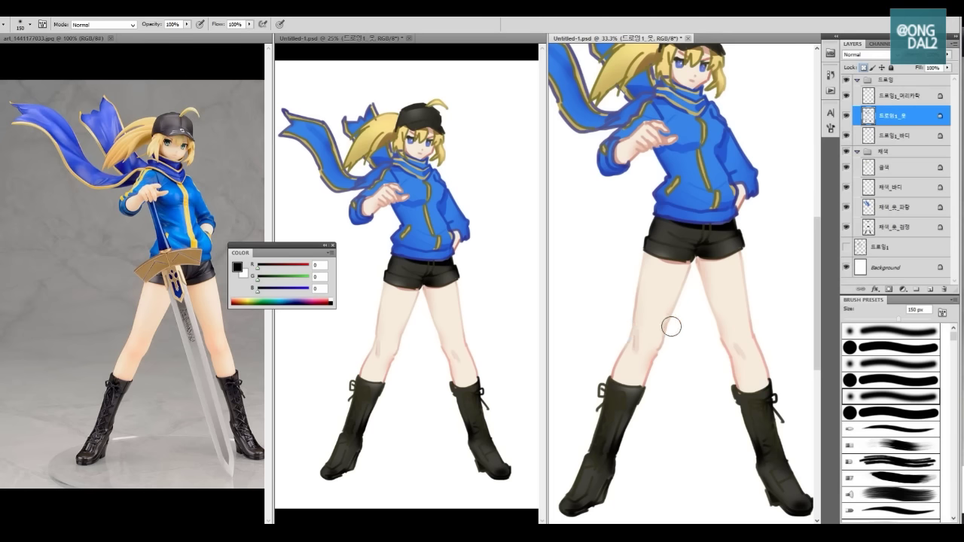
mouse_move(657, 398)
mouse_down()
mouse_move(607, 393)
mouse_move(625, 395)
mouse_up()
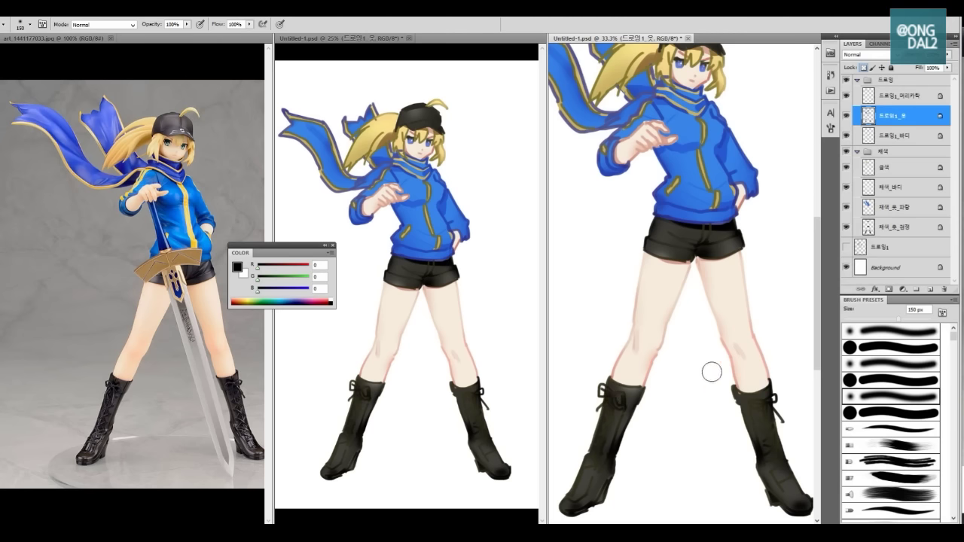
- Paint light grey (120, 119, 112) highlights on the first boot's foot on the black clothing fill layer with a small hard brush
right_click(702, 413)
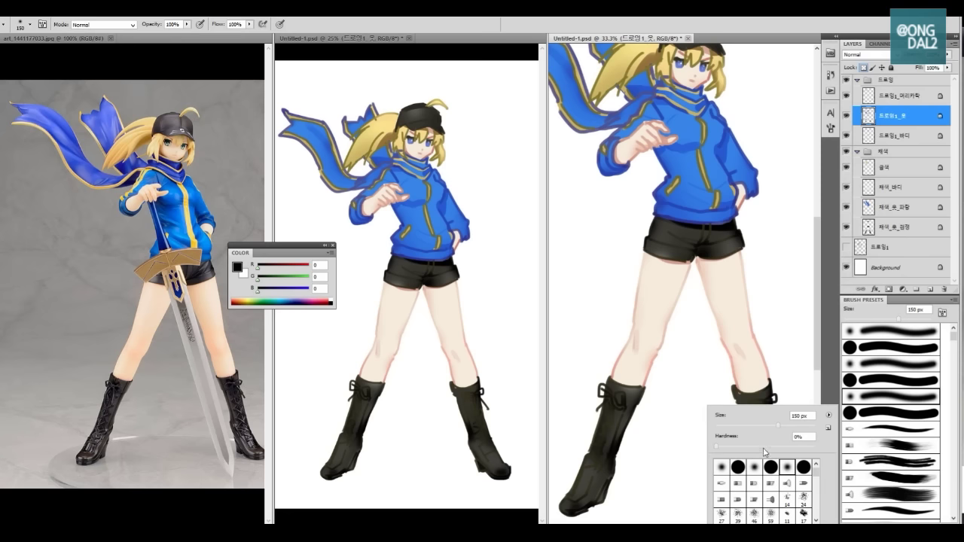
drag(742, 426, 723, 430)
key(shift+])
key(shift+])
key(shift+])
key(shift+])
alt+click(633, 389)
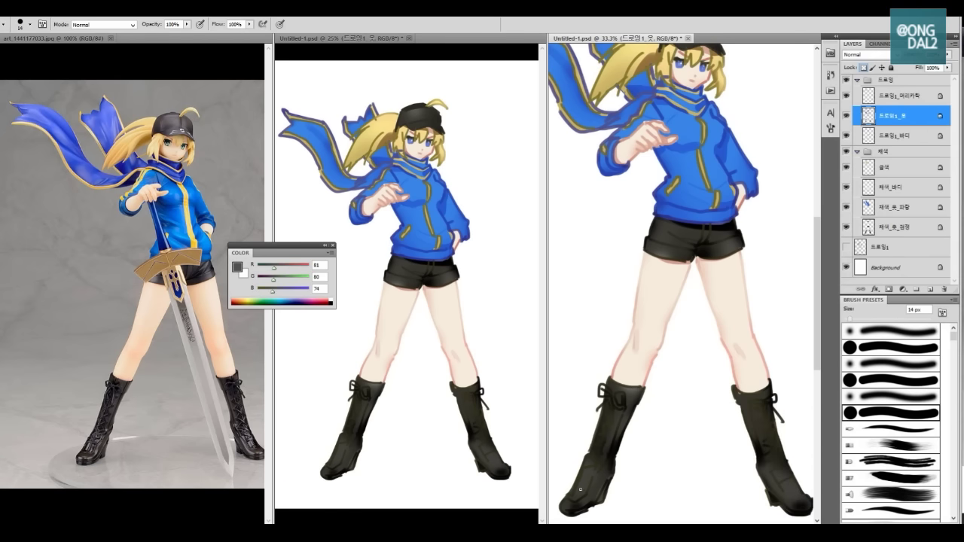
ctrl+click(586, 473)
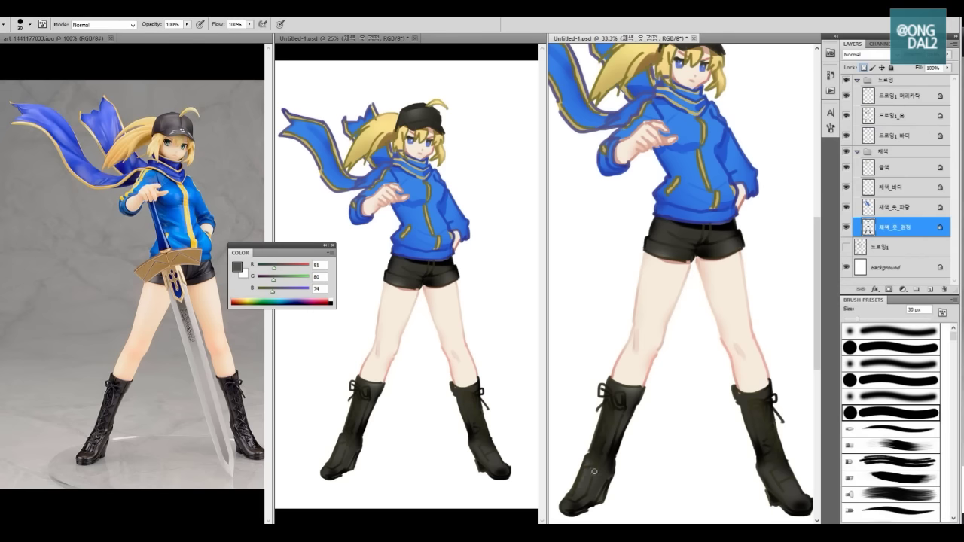
click(240, 268)
click(136, 255)
key(Return)
drag(579, 489, 582, 472)
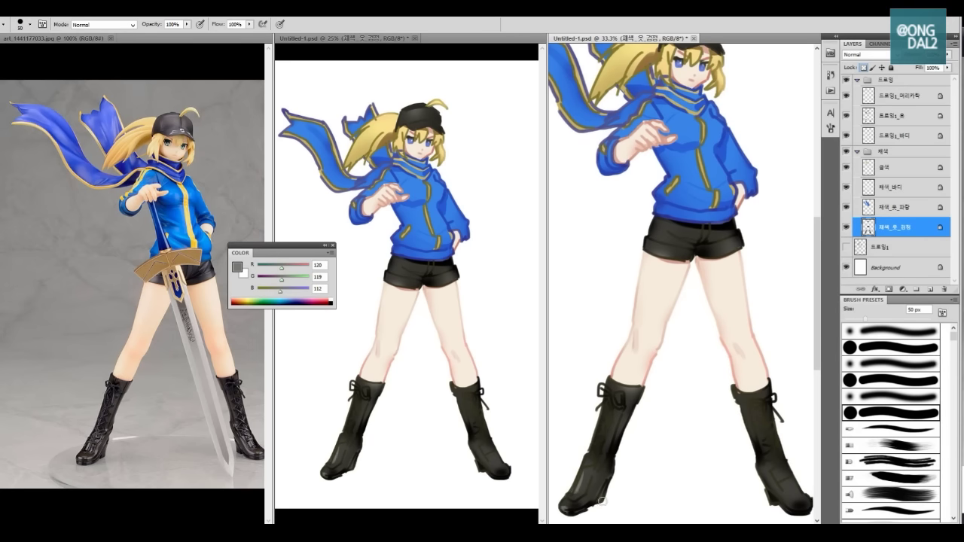
- Highlight the second boot's foot and blend it with sampled greys (68, 66, 61 and 102, 101, 94) using the 50 px brush
drag(771, 472, 767, 465)
alt+click(783, 477)
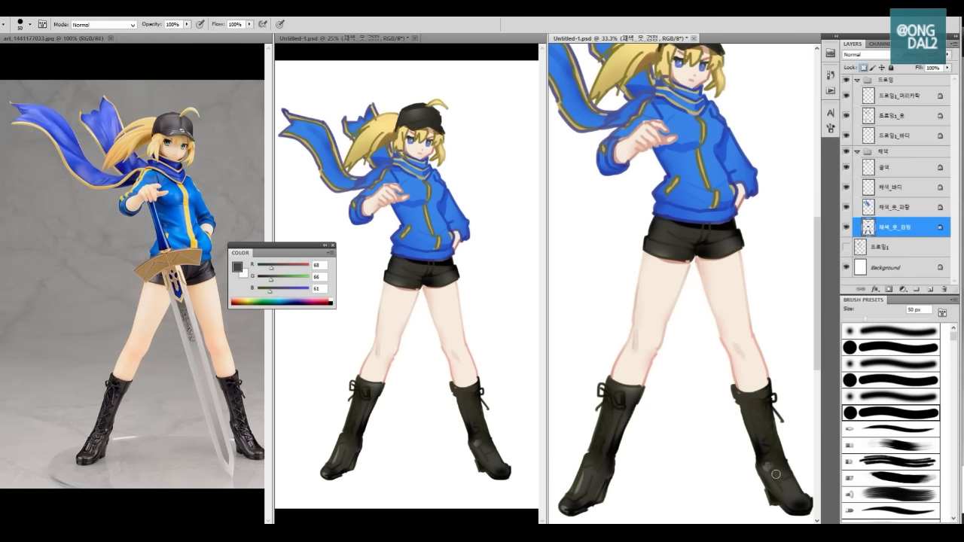
alt+click(770, 466)
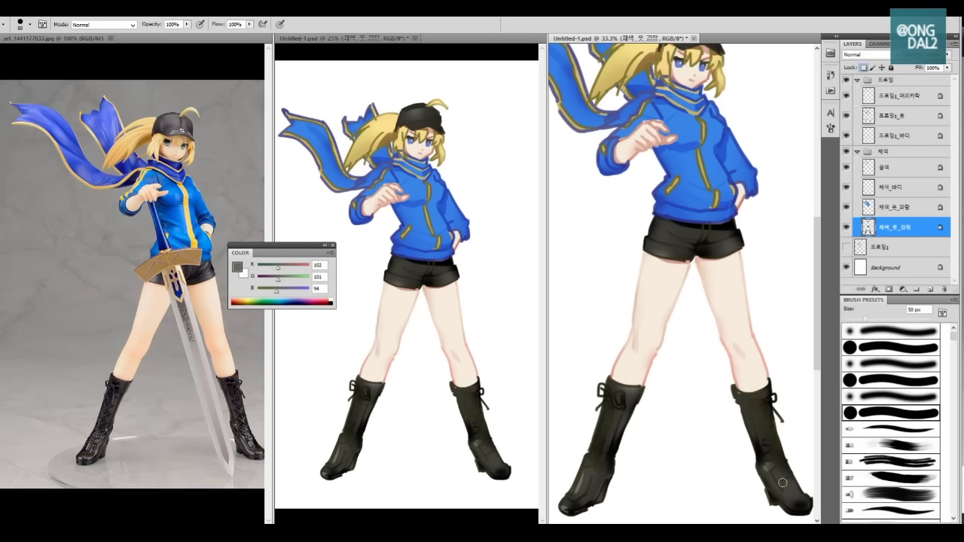
alt+click(790, 487)
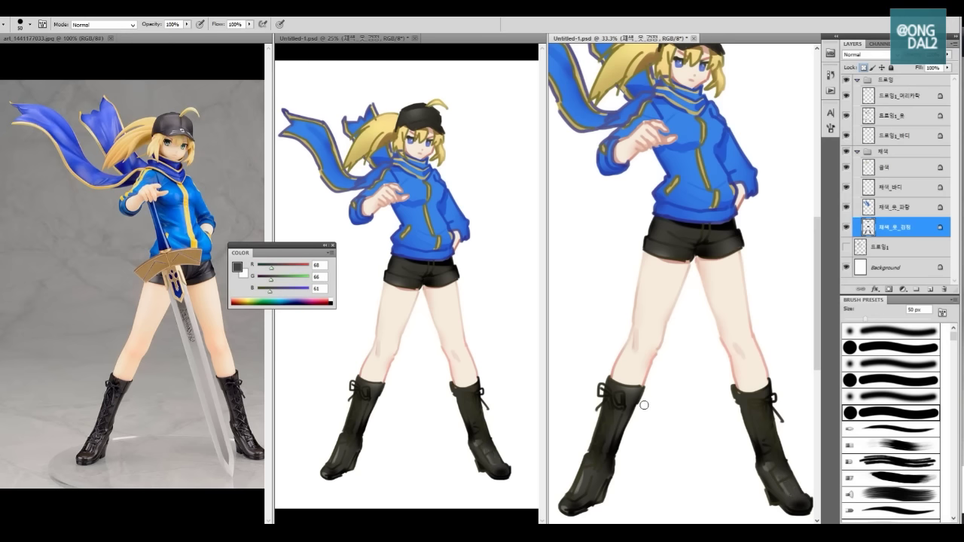
- Refine the folds of the shorts in near-black (3, 3, 3) with a 25 px brush and retouch their lines on the clothing outline layer
alt+click(590, 441)
alt+click(736, 220)
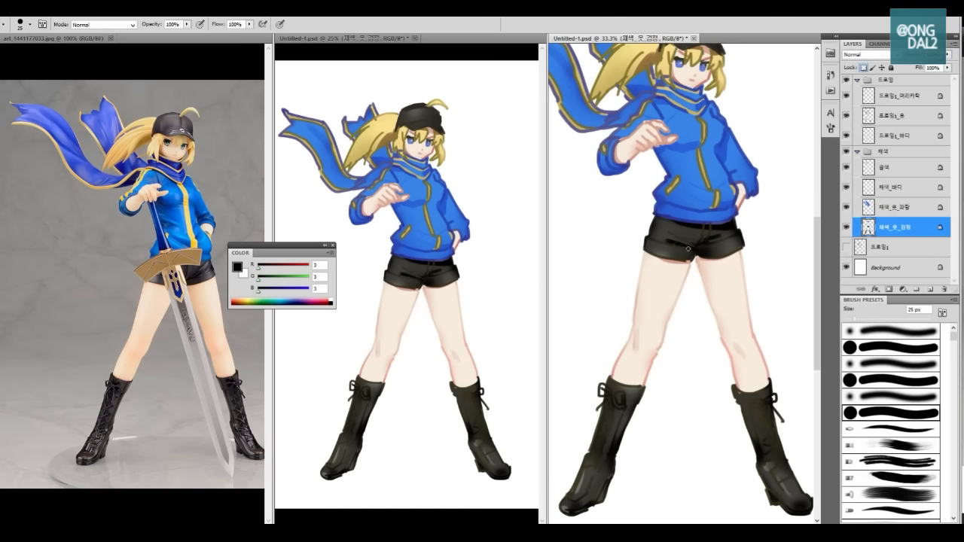
key(v)
click(669, 246)
key(b)
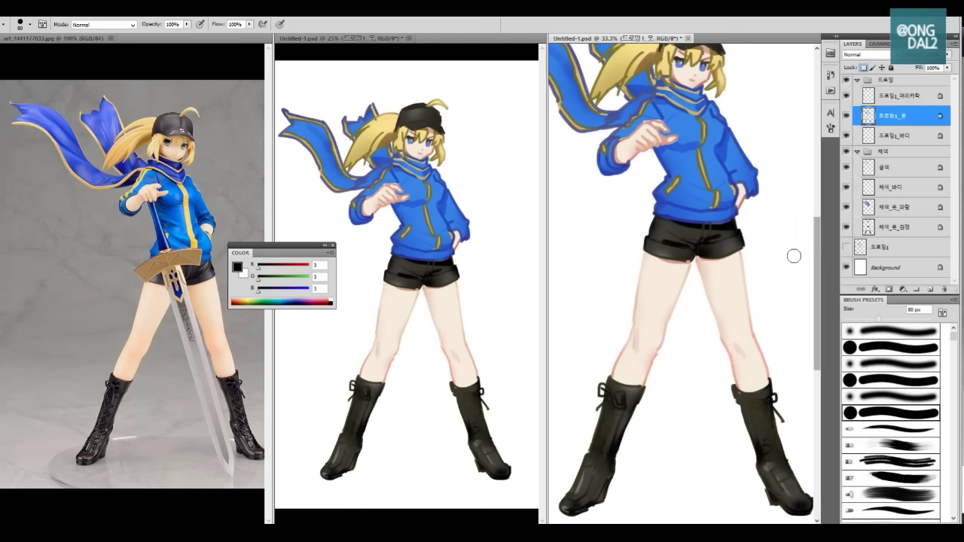
- Recolour the scarf trim outlines in olive (122, 111, 53) on the clothing outline layer with an 80 px hard brush
key(space)
drag(670, 138, 673, 140)
drag(710, 299, 700, 329)
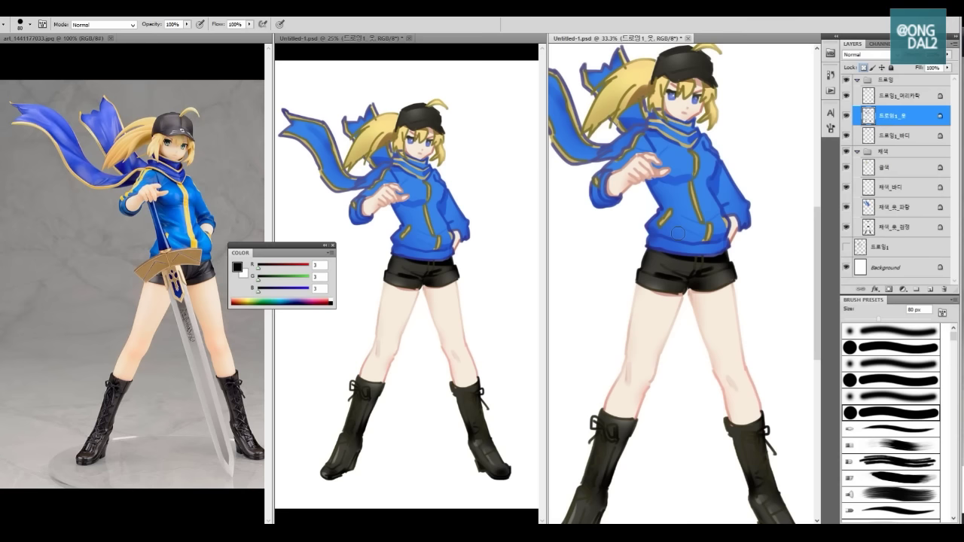
drag(684, 261, 730, 300)
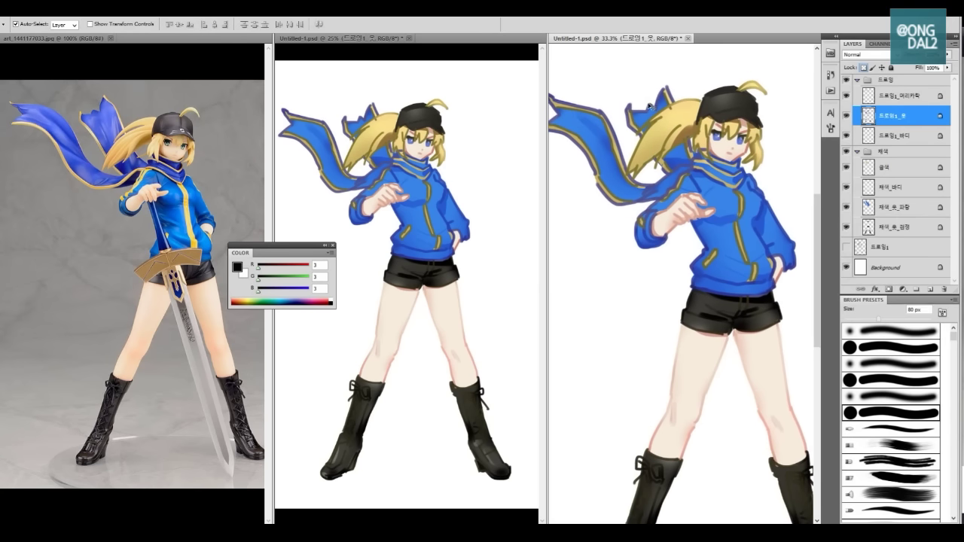
alt+click(603, 116)
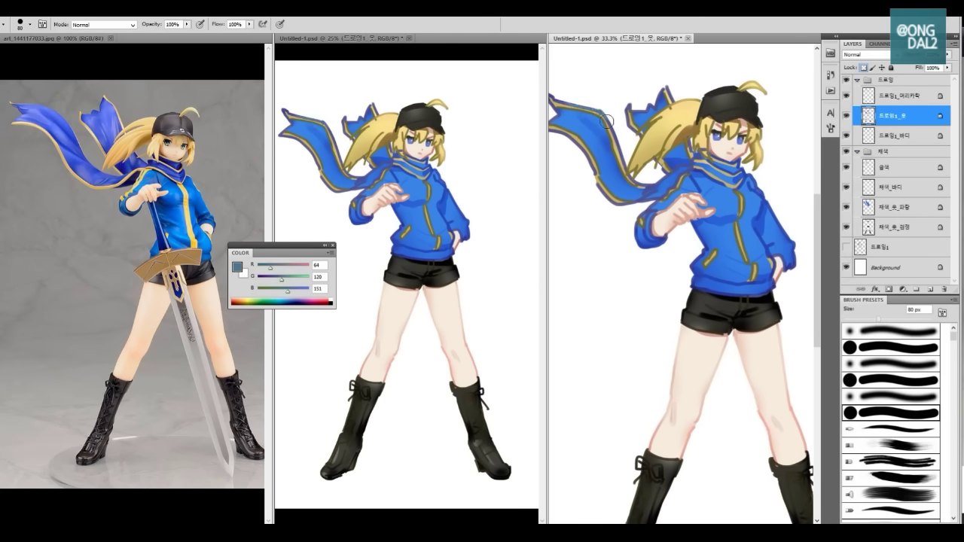
alt+click(607, 121)
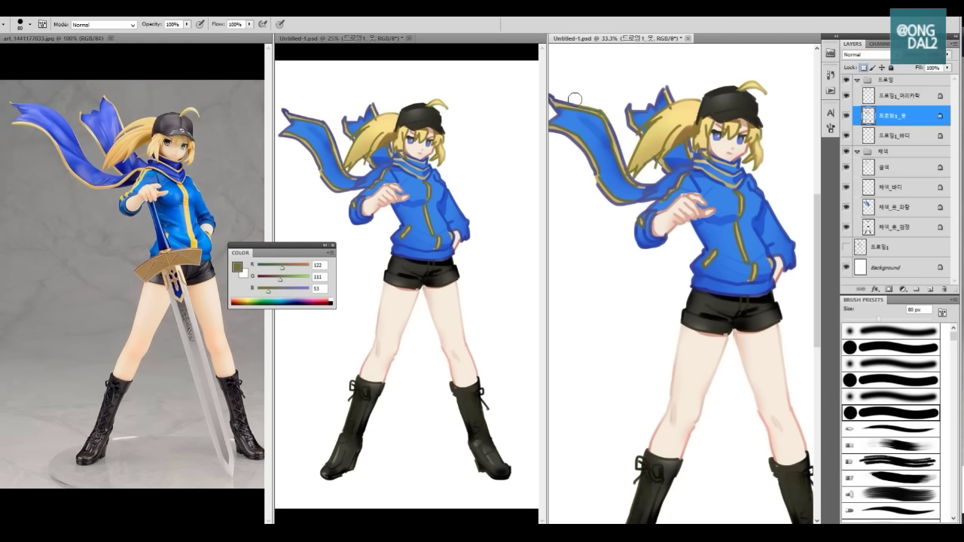
drag(554, 94, 599, 96)
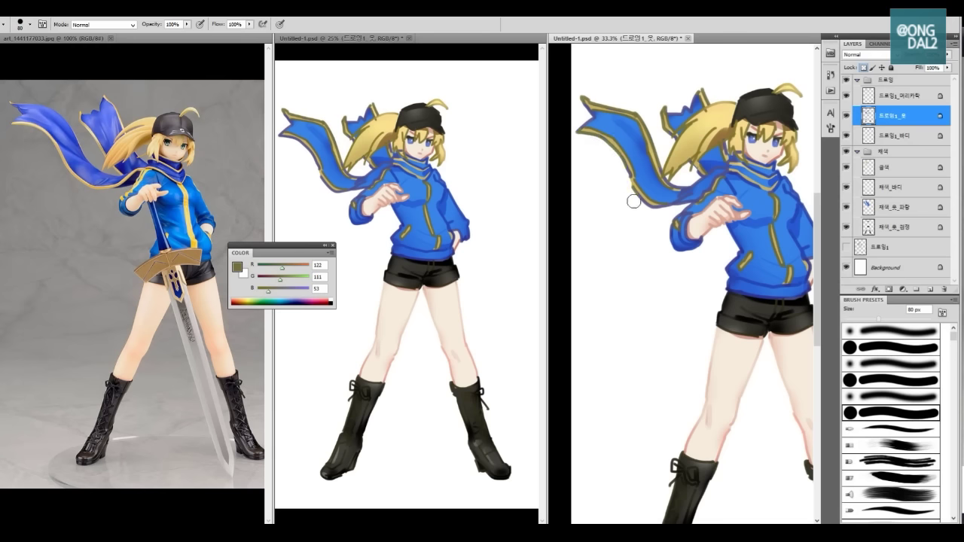
mouse_move(701, 223)
mouse_down()
mouse_move(667, 210)
mouse_move(682, 216)
mouse_up()
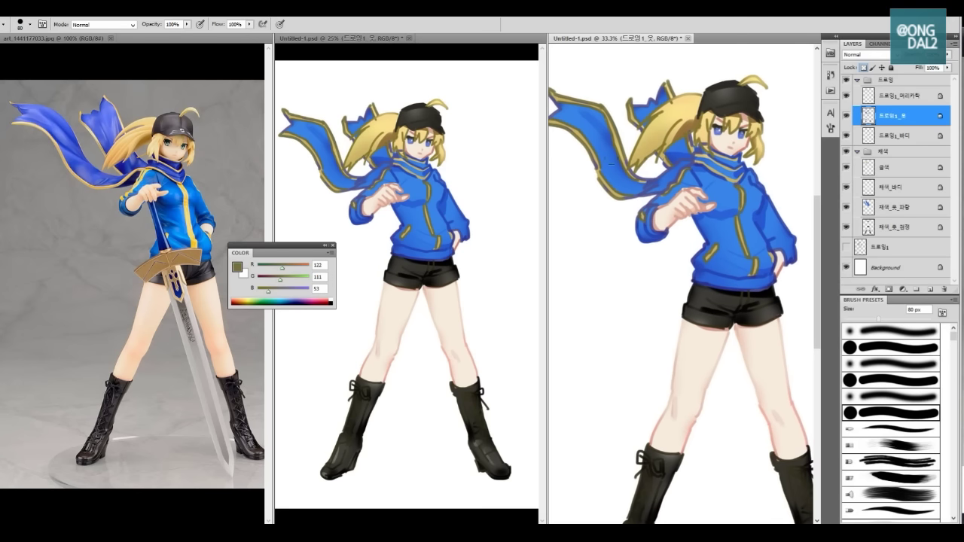
drag(587, 196, 687, 207)
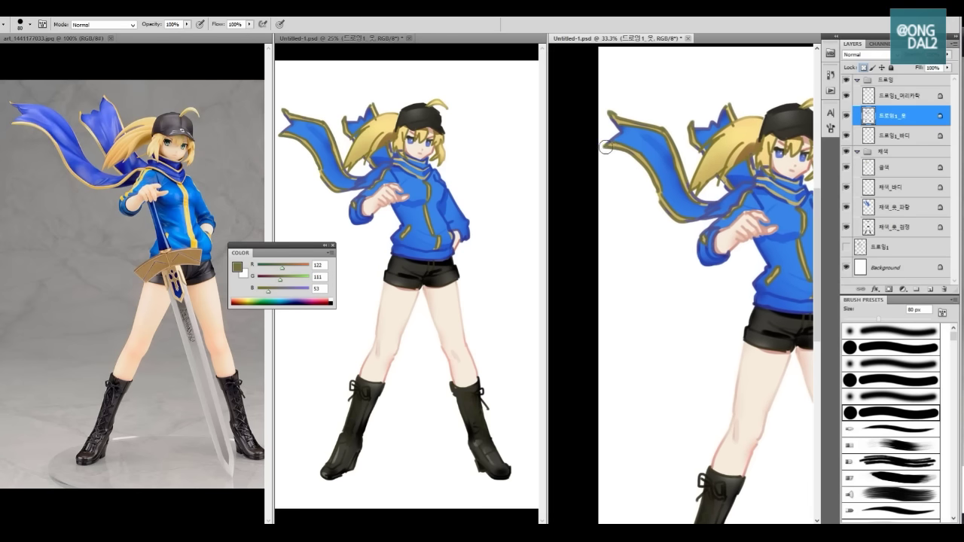
drag(714, 199, 721, 187)
drag(724, 221, 682, 214)
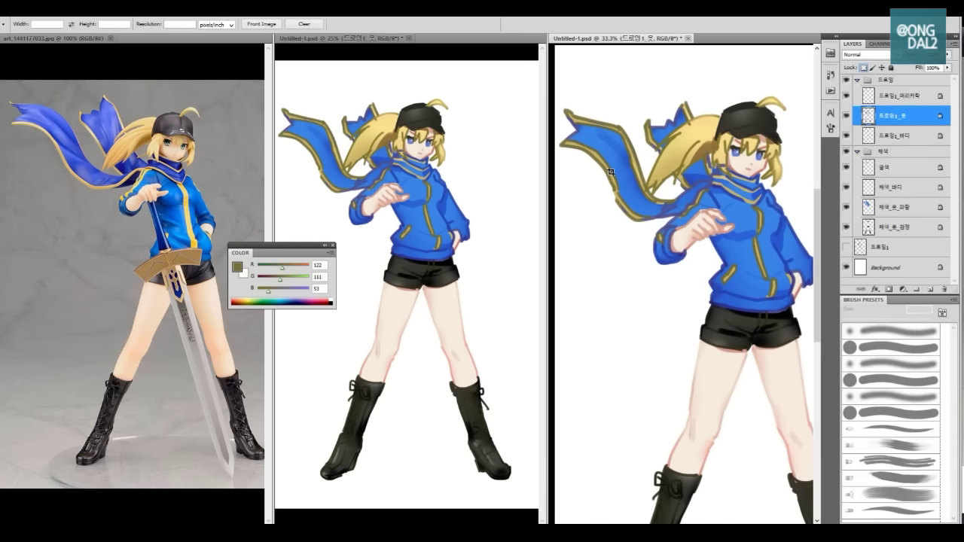
- Brighten the scarf's gold trim on the gold fill layer with sampled light yellow (255, 227, 140)
ctrl+click(612, 174)
alt+click(706, 134)
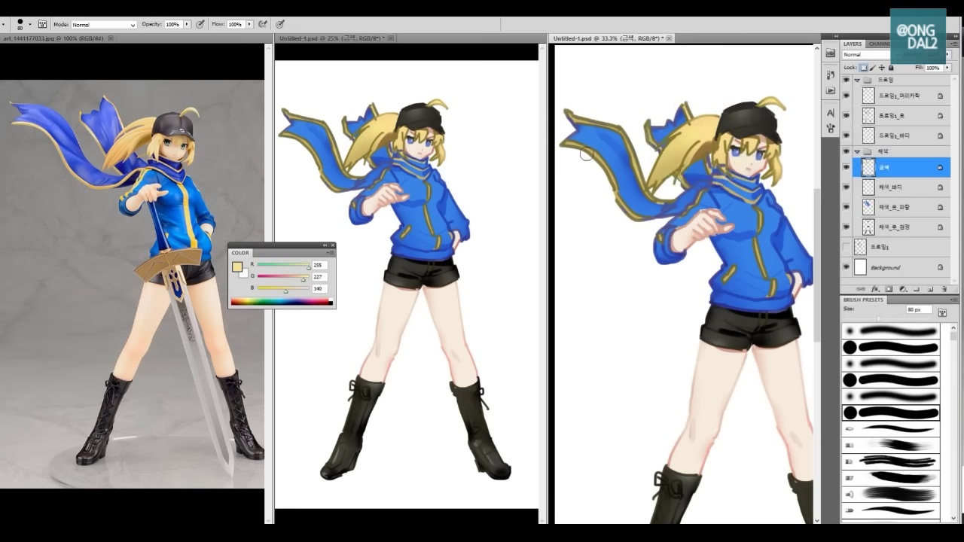
mouse_move(584, 149)
mouse_down()
mouse_move(574, 147)
mouse_move(599, 160)
mouse_move(614, 198)
mouse_up()
drag(590, 120, 624, 134)
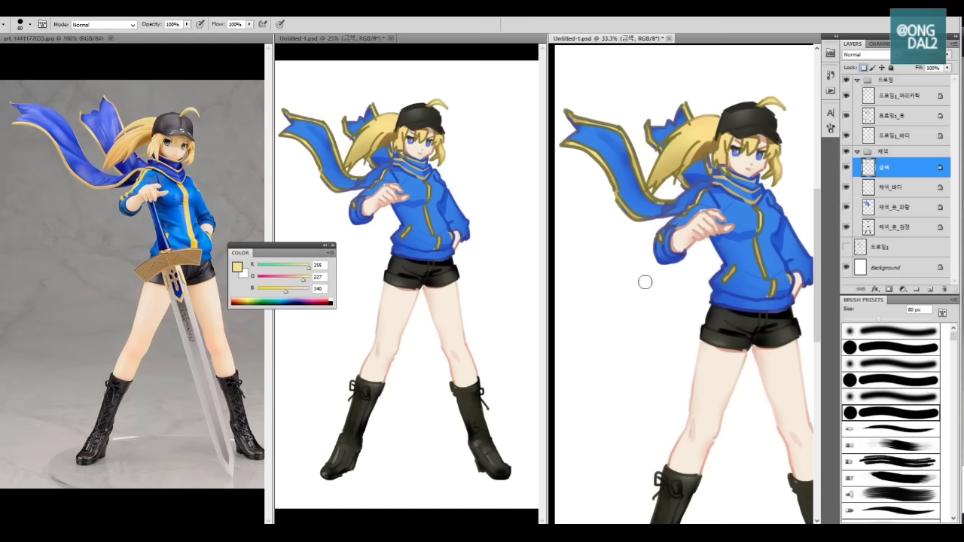
- Adjust the body fill layer with Hue/Saturation, setting the saturation to +51 and raising the lightness slightly
key(ctrl+minus)
drag(713, 377, 689, 386)
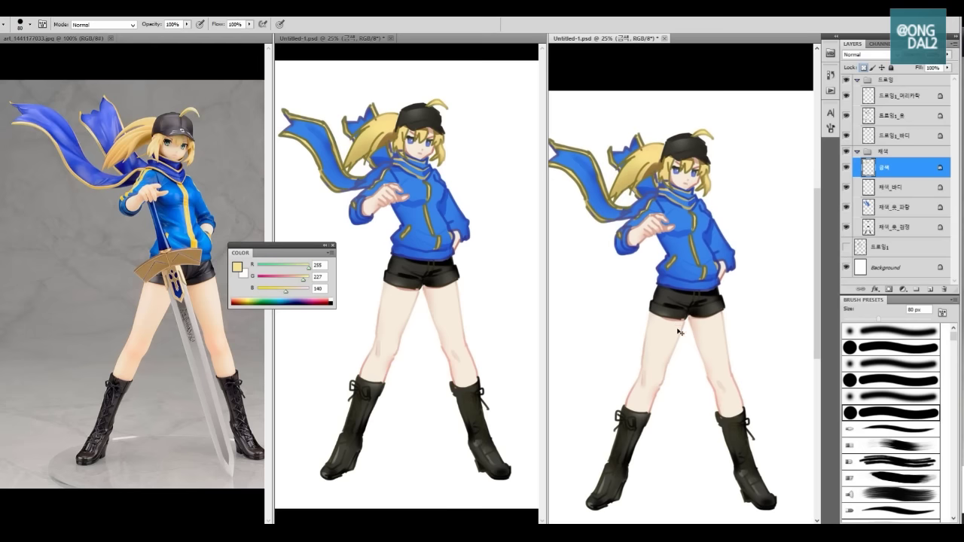
key(alt+bracketleft)
alt+click(631, 392)
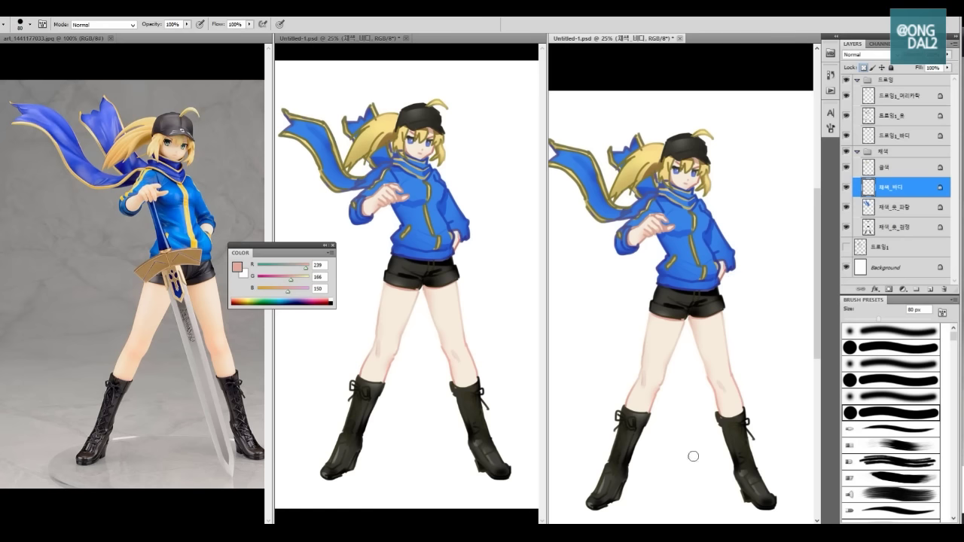
drag(674, 398, 704, 381)
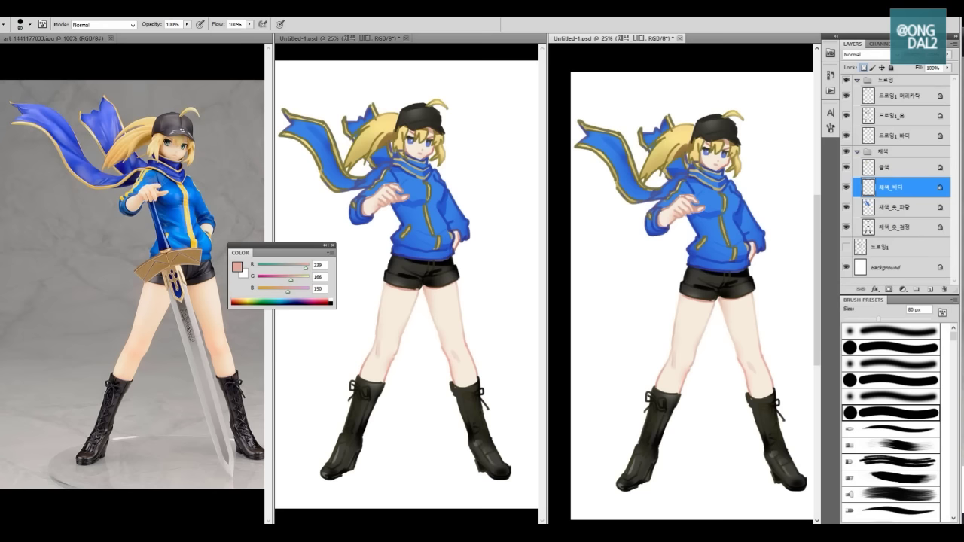
key(ctrl+u)
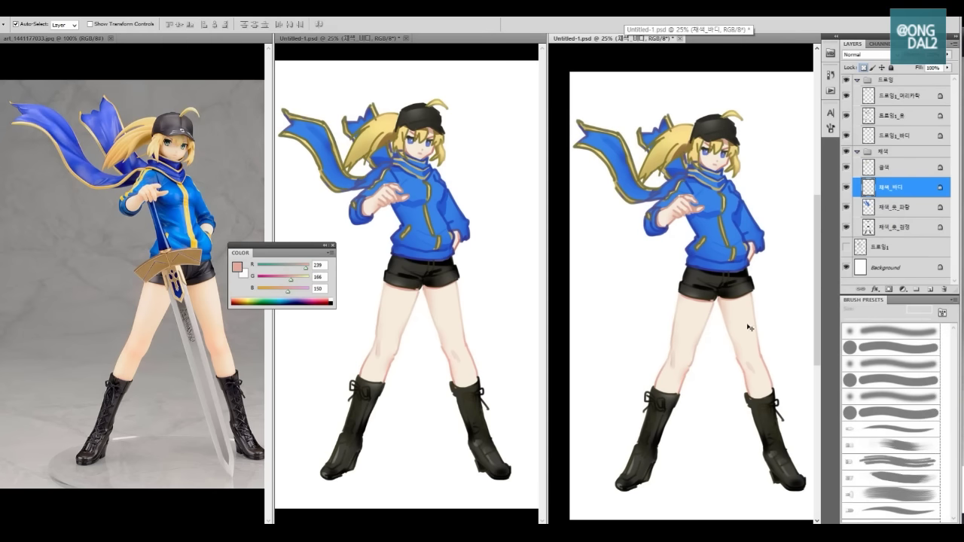
drag(645, 319, 648, 350)
click(734, 371)
click(734, 371)
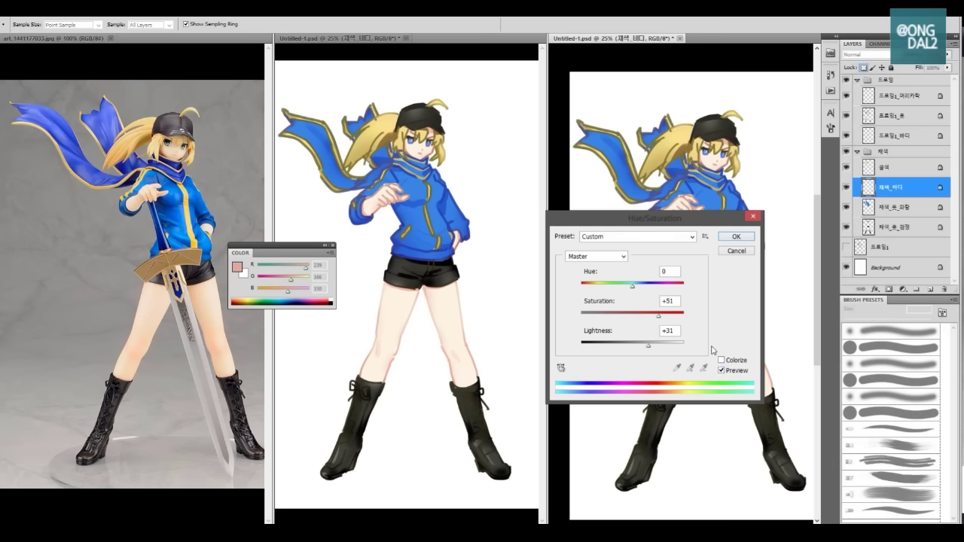
drag(649, 347, 641, 349)
click(731, 374)
key(Return)
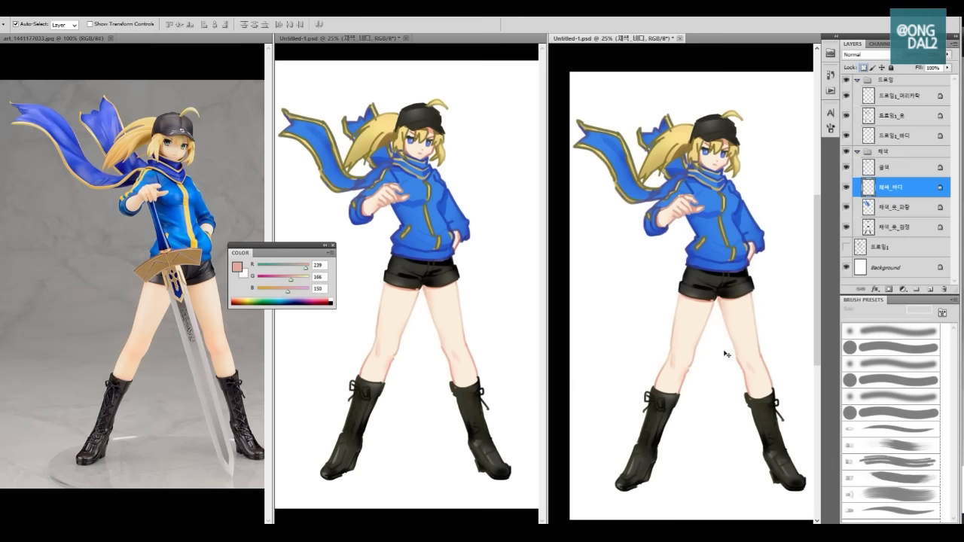
key(b)
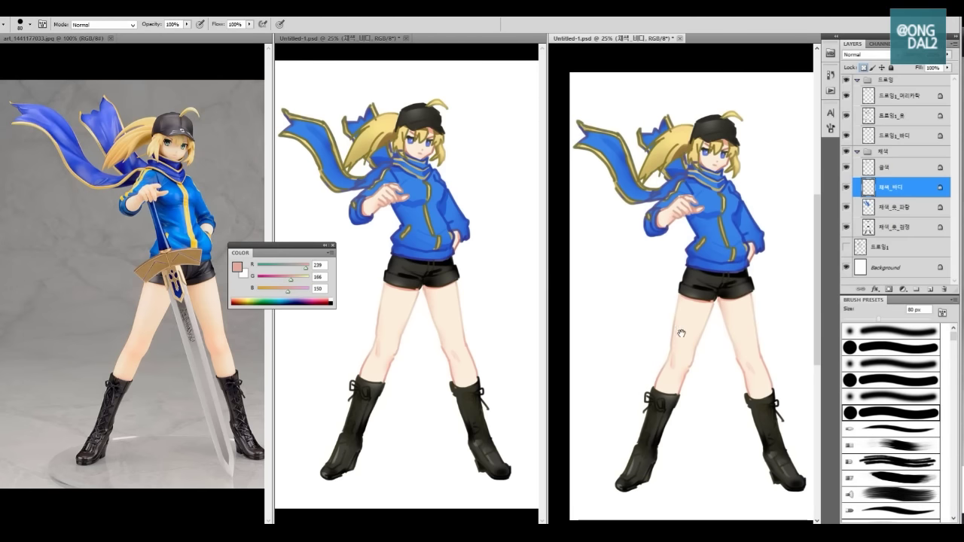